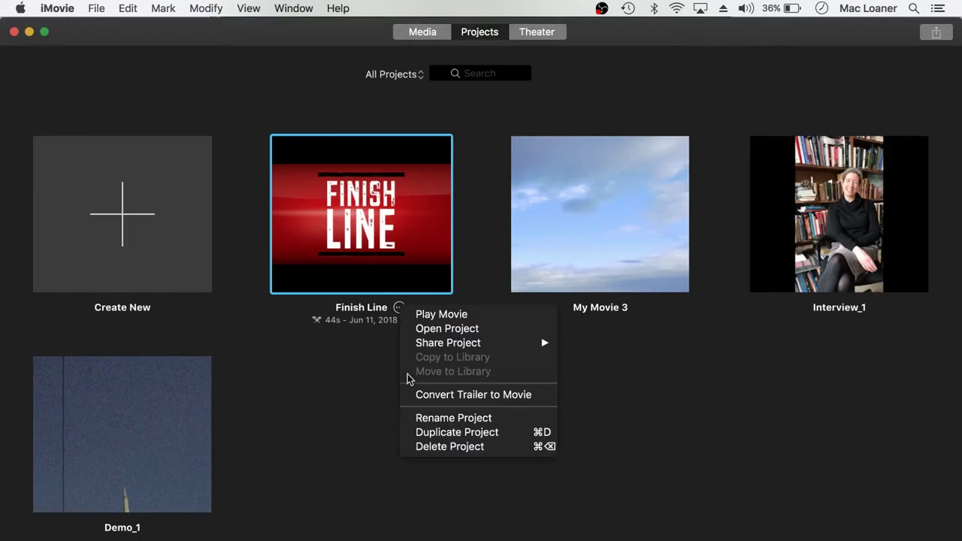
Step: Delete the Finish Line project and create a new movie project
left_click(429, 448)
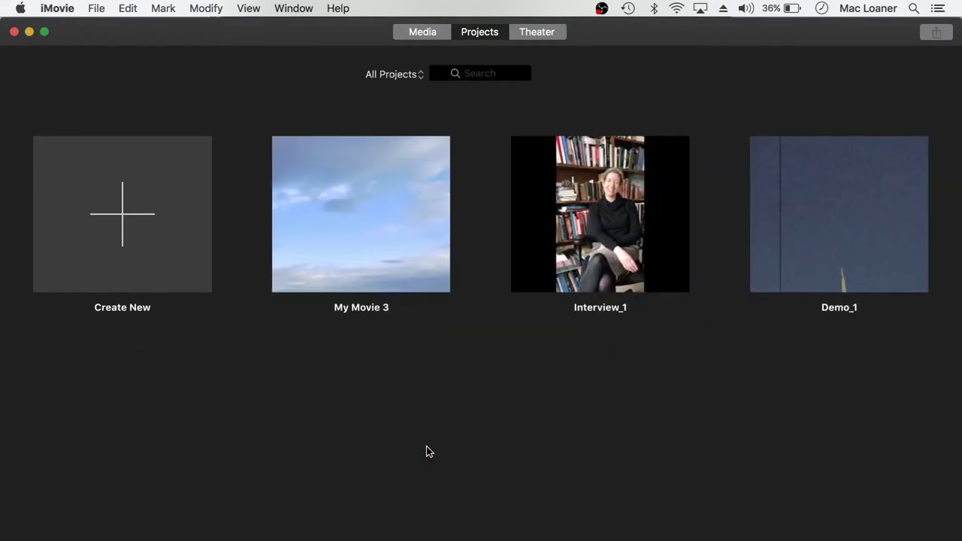
left_click(163, 304)
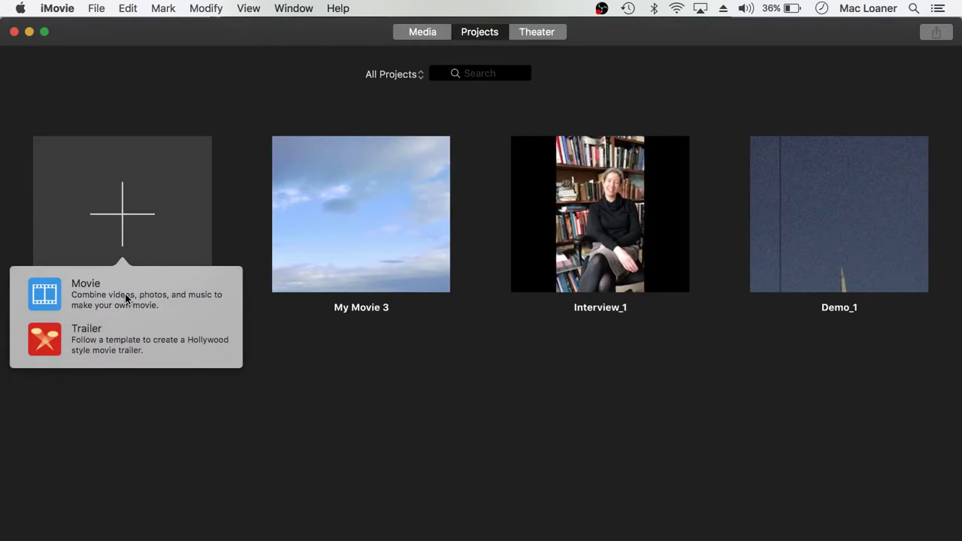
left_click(94, 299)
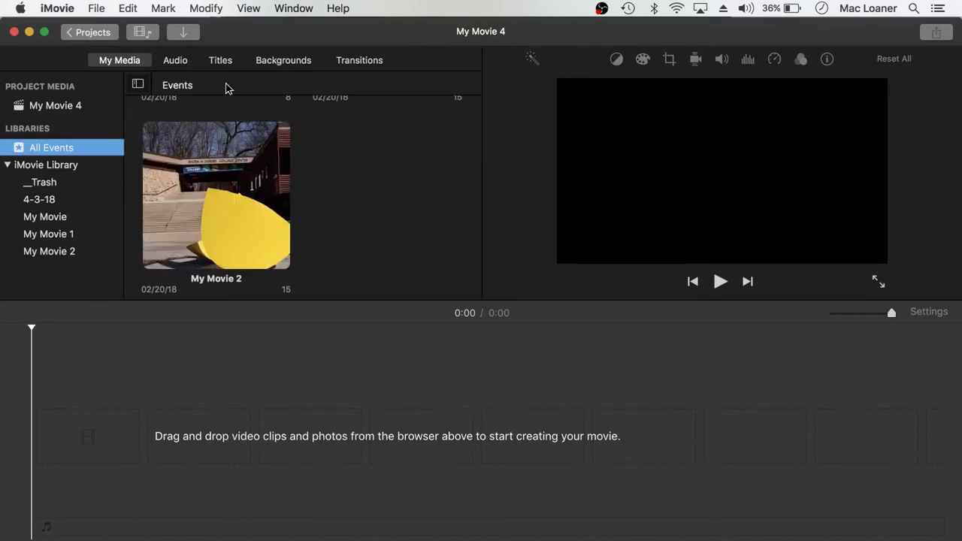
Step: Import every clip in the Desktop demo folder's Raw_Video subfolder, Blue_Ink.mp4 through Royalty_Free_Calm_Music.mp4, into the My Movie 4 project media
left_click(43, 108)
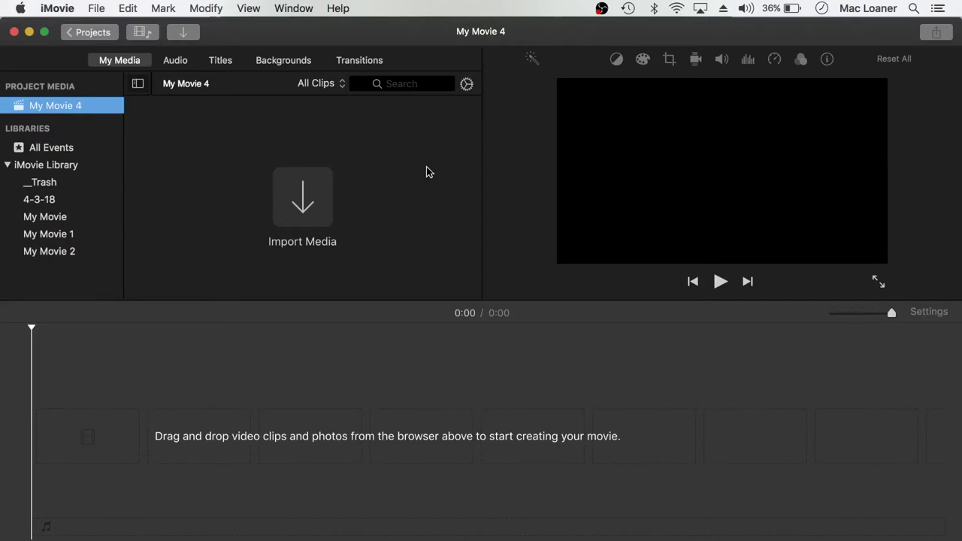
left_click(241, 327)
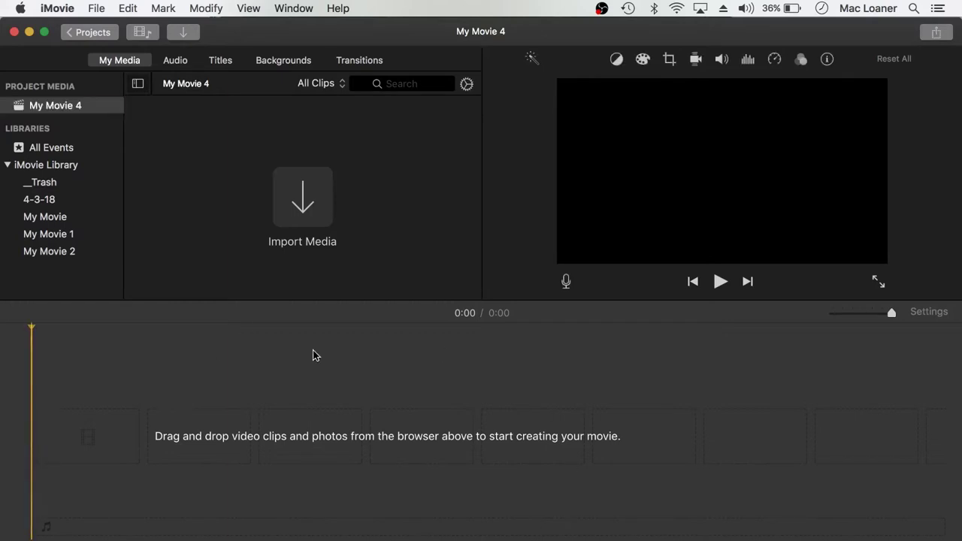
left_click(290, 165)
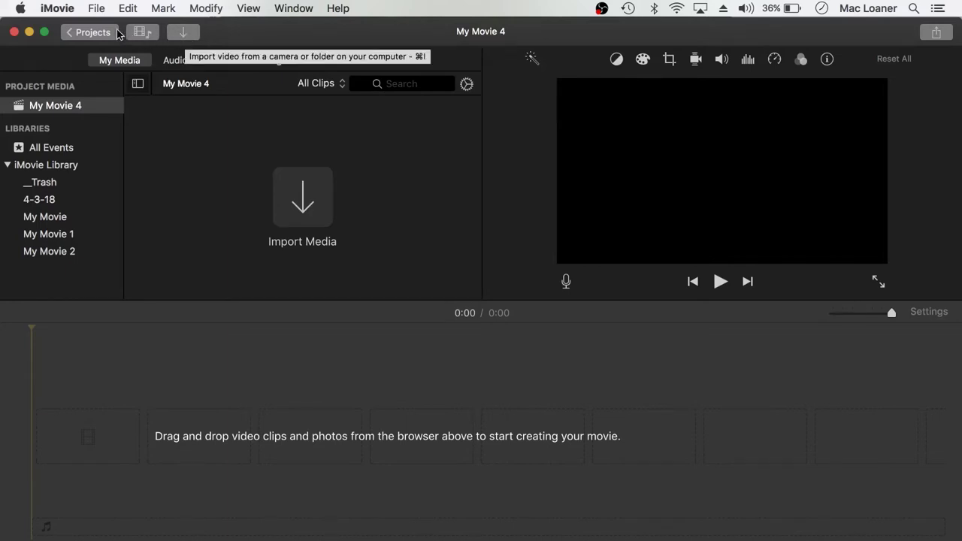
left_click(99, 8)
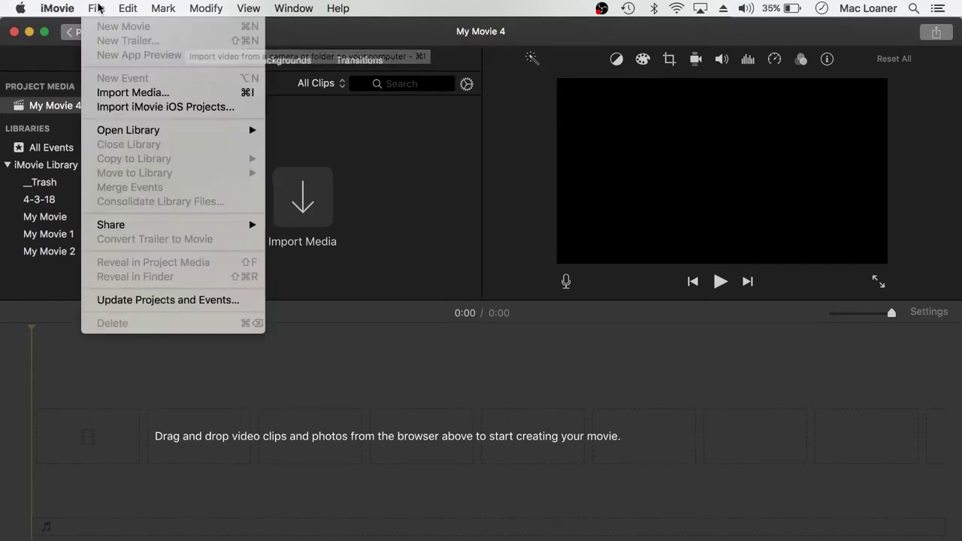
left_click(112, 93)
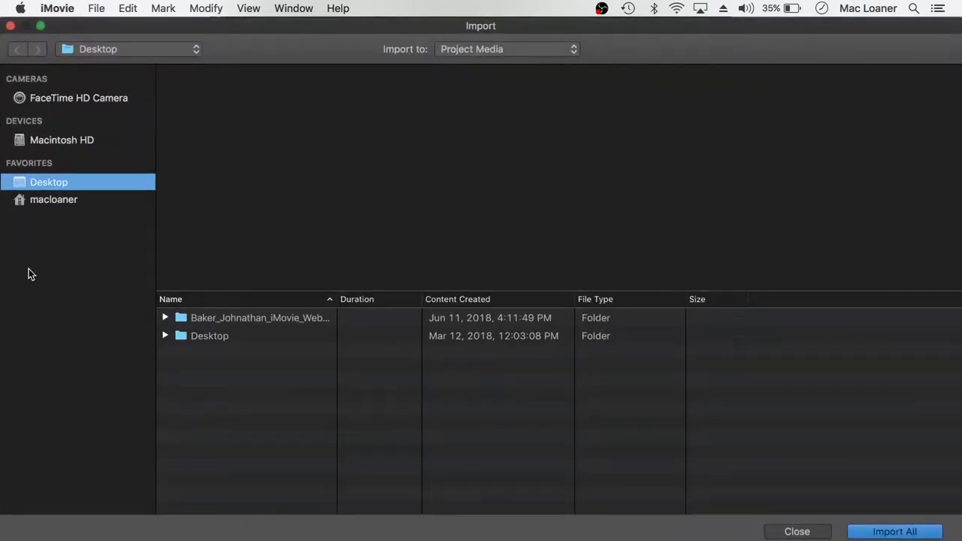
left_click(166, 319)
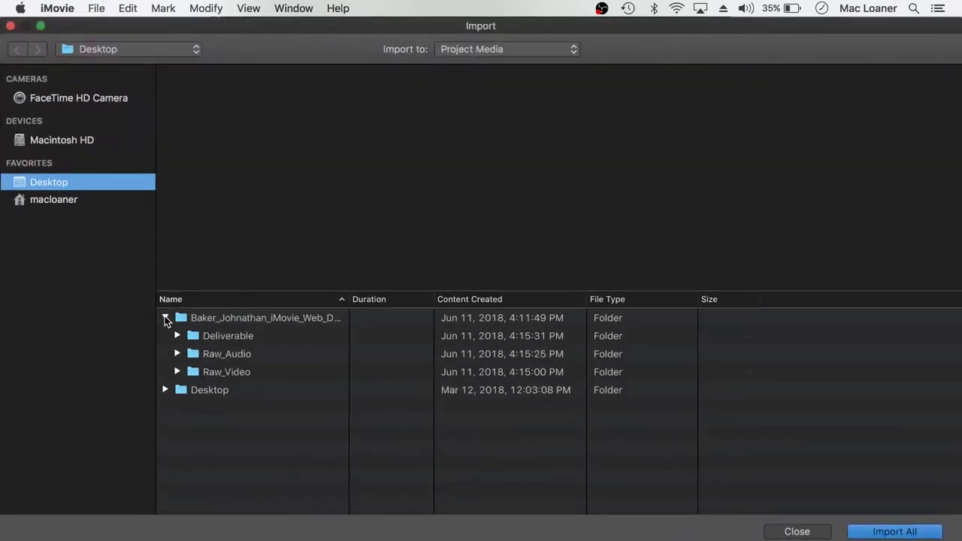
left_click(178, 372)
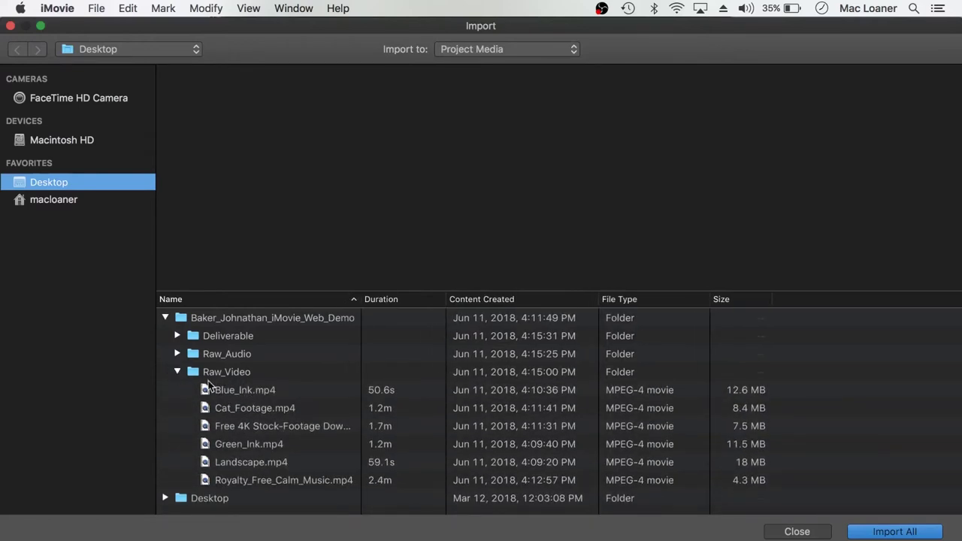
left_click(246, 389)
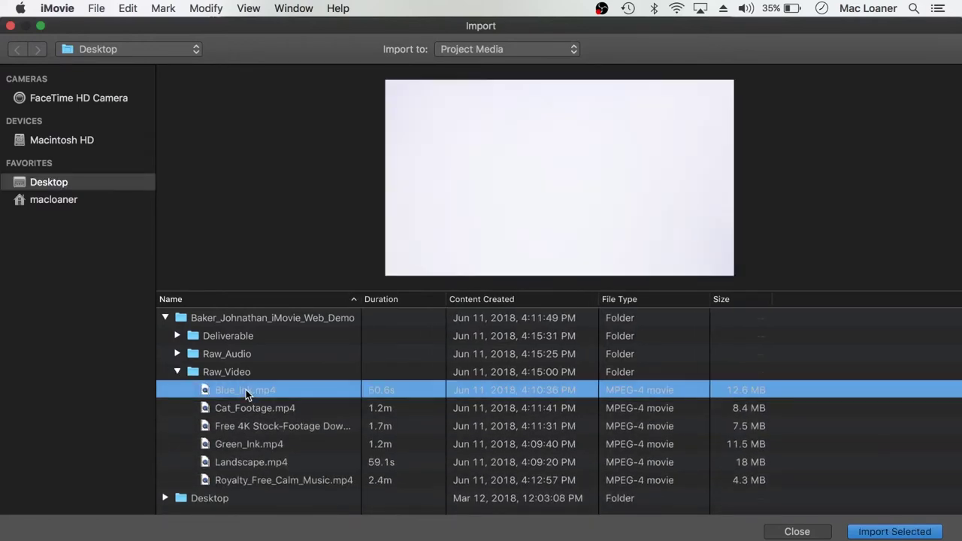
left_click(263, 481, "shift")
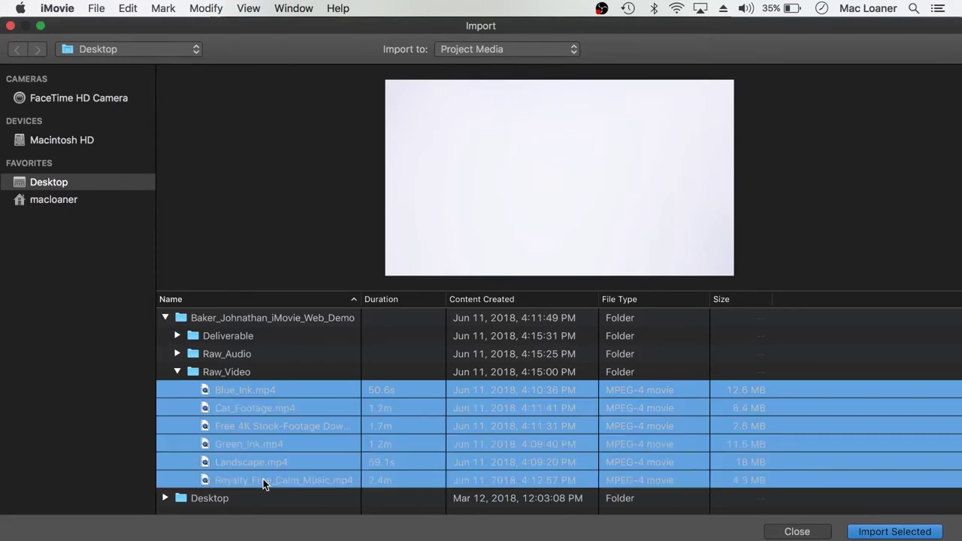
left_click(900, 532)
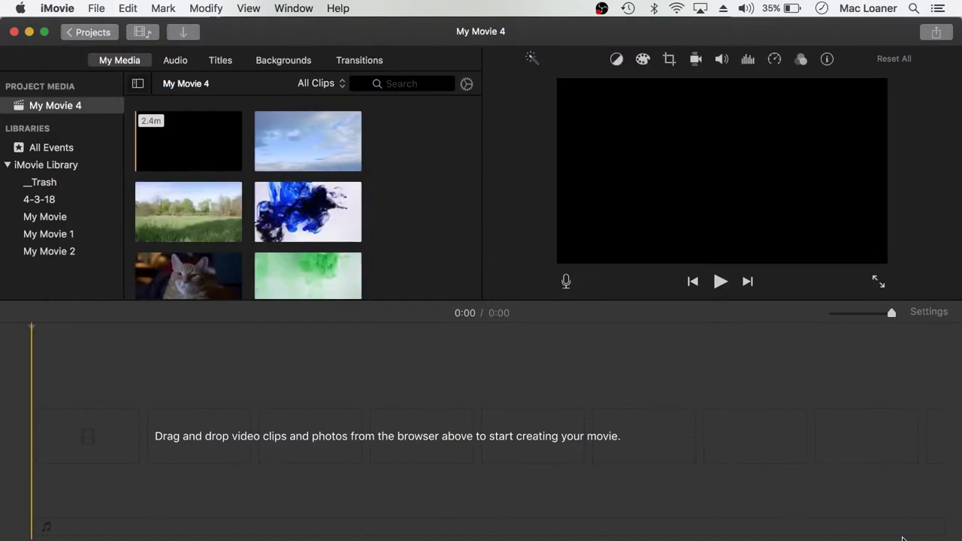
Step: Add the open-book, sky and blue ink clips to the timeline, placing the ink clip between the other two
scroll(444, 194, "down", 2)
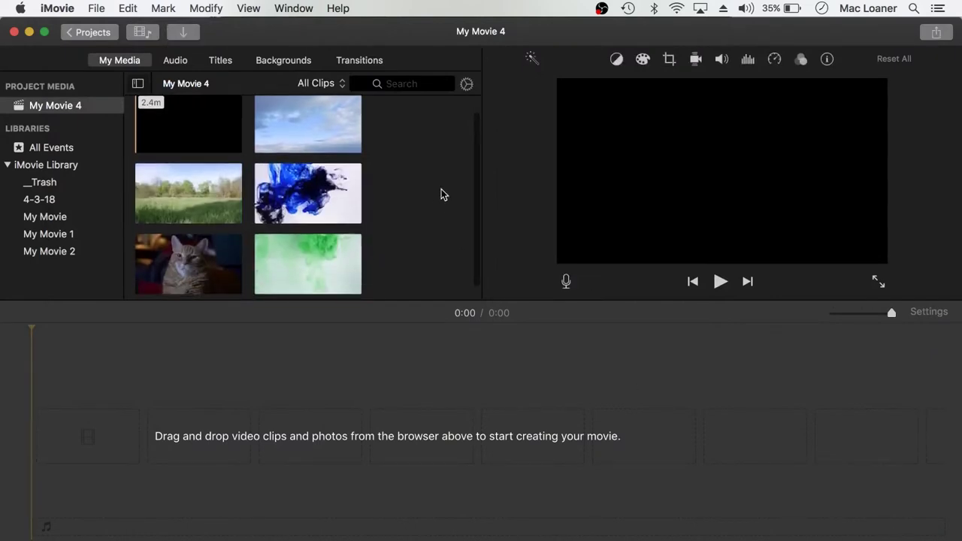
scroll(444, 194, "up", 2)
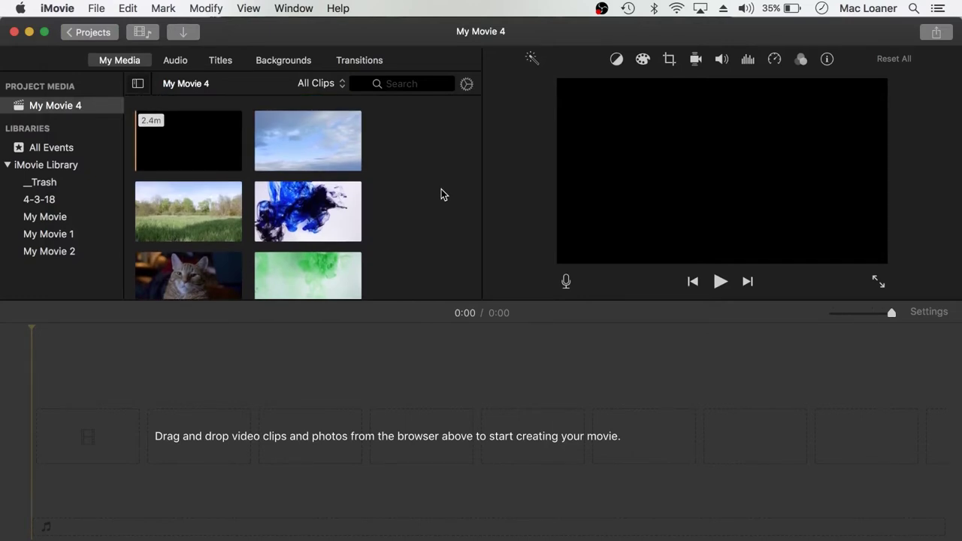
scroll(441, 190, "down", 2)
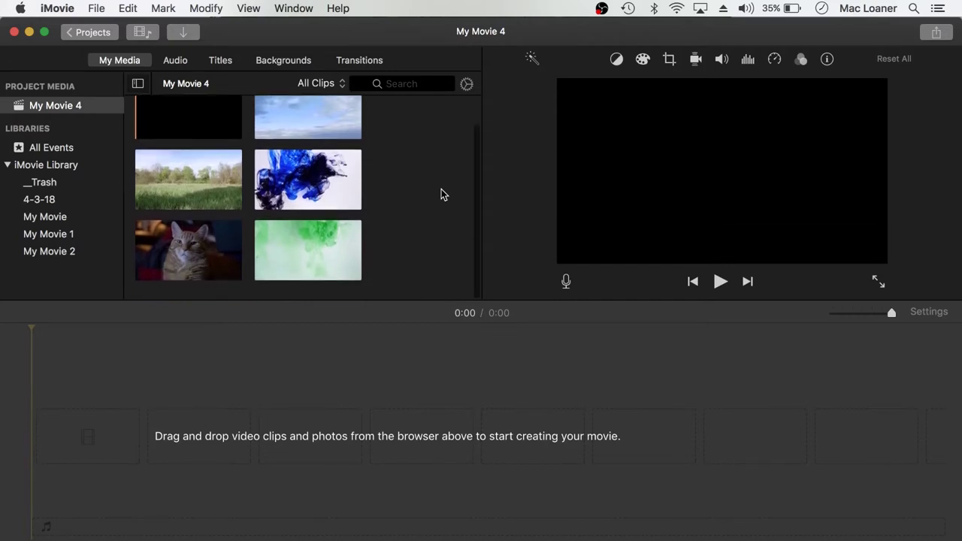
scroll(441, 194, "up", 2)
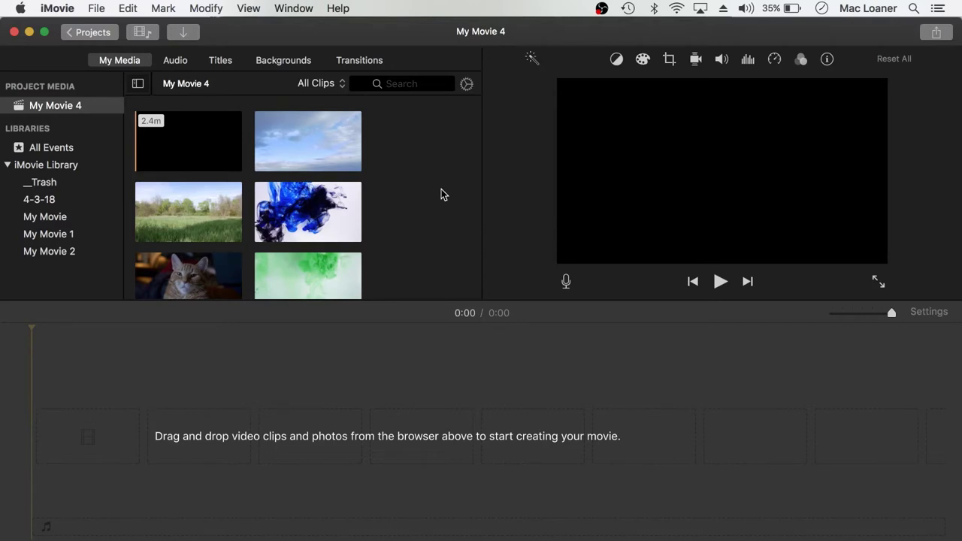
left_click(176, 145)
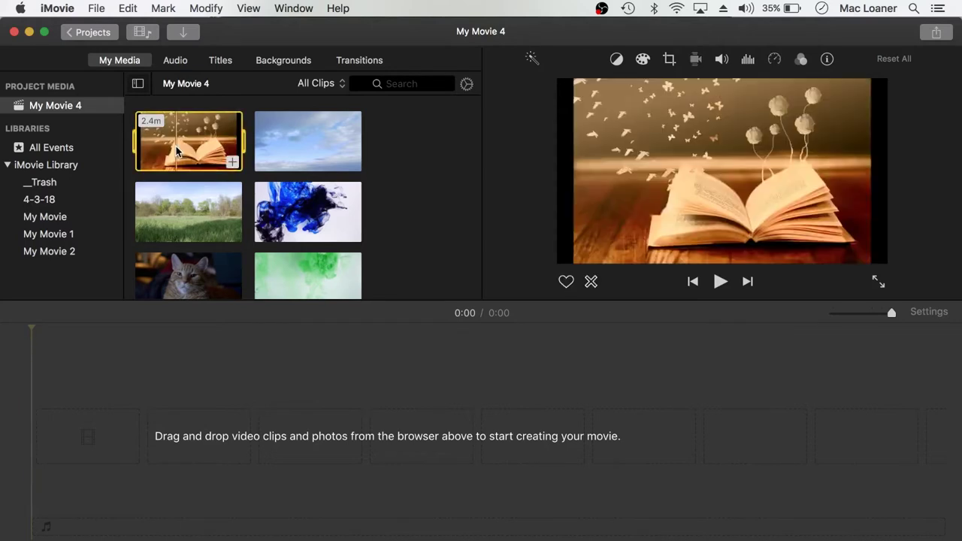
left_click_drag(176, 146, 212, 382)
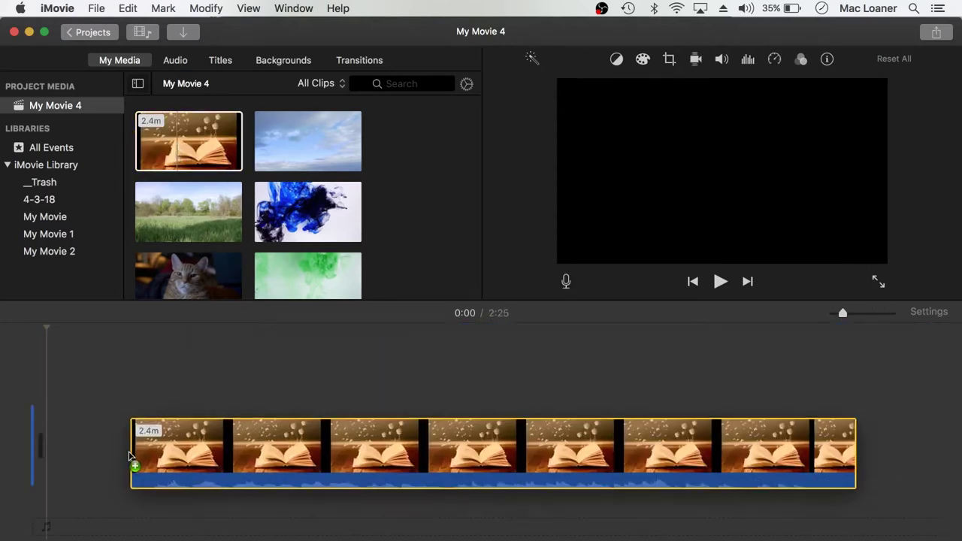
left_click(303, 144)
left_click_drag(303, 143, 834, 445)
left_click(334, 238)
mouse_move(334, 237)
left_mouse_down()
mouse_move(721, 490)
mouse_move(776, 438)
left_mouse_up()
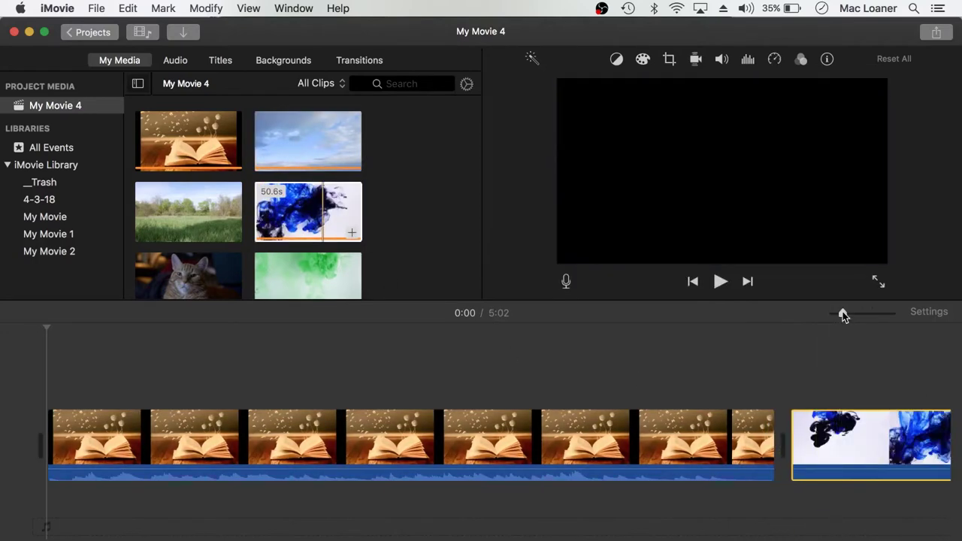
Step: Select all three clips in the timeline together and delete them
left_click_drag(841, 313, 836, 316)
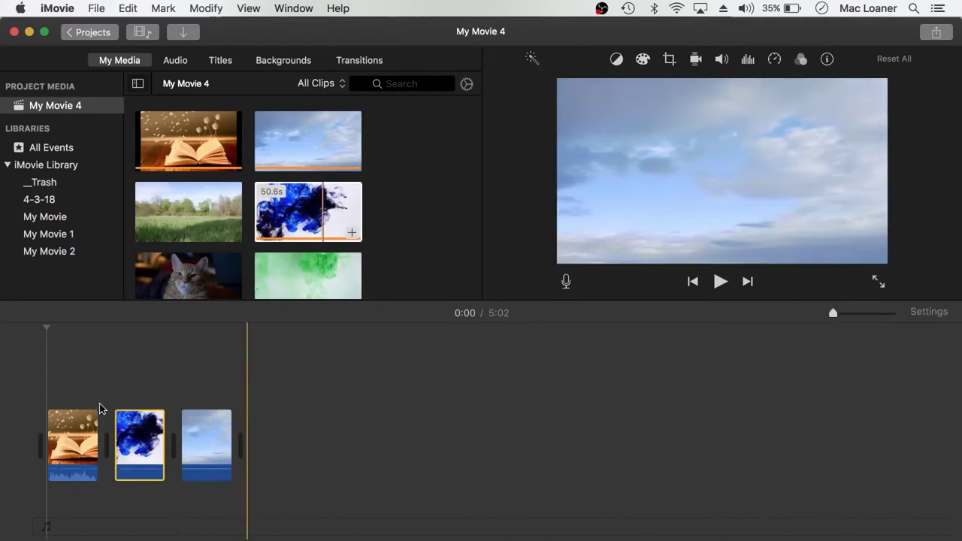
left_click(319, 395)
left_click_drag(285, 384, 48, 469)
key("Delete")
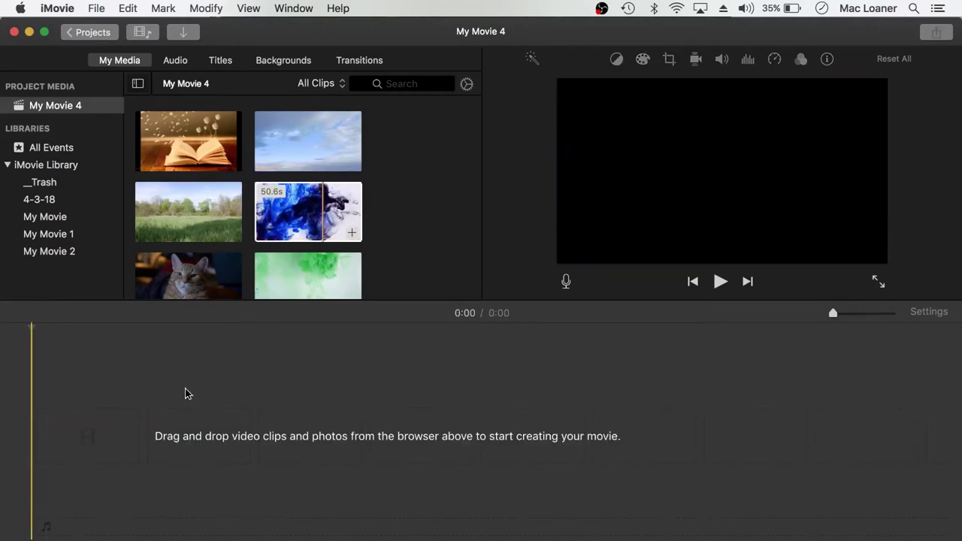
Step: Add the full grassy landscape clip to the timeline, followed by the full blue ink clip
left_click(305, 208)
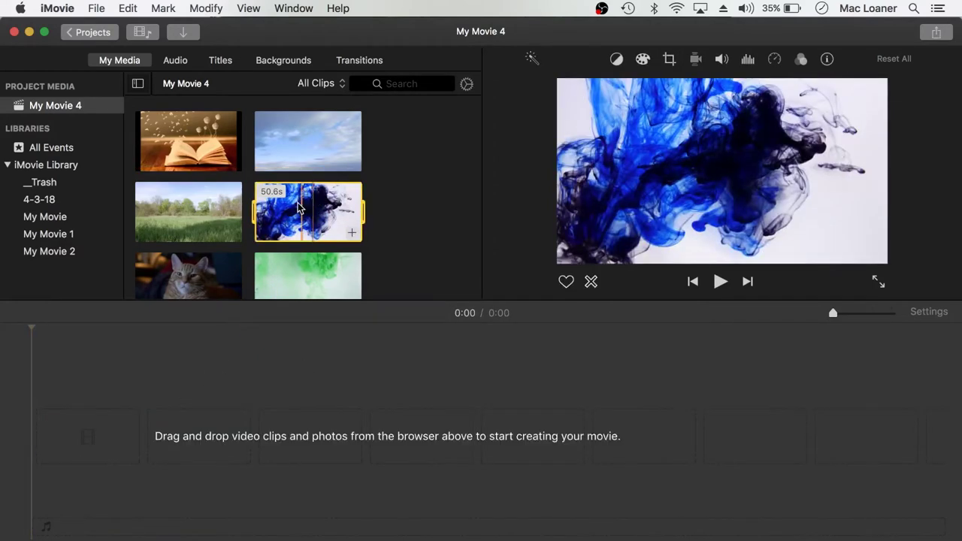
left_click(225, 224)
left_click(232, 235)
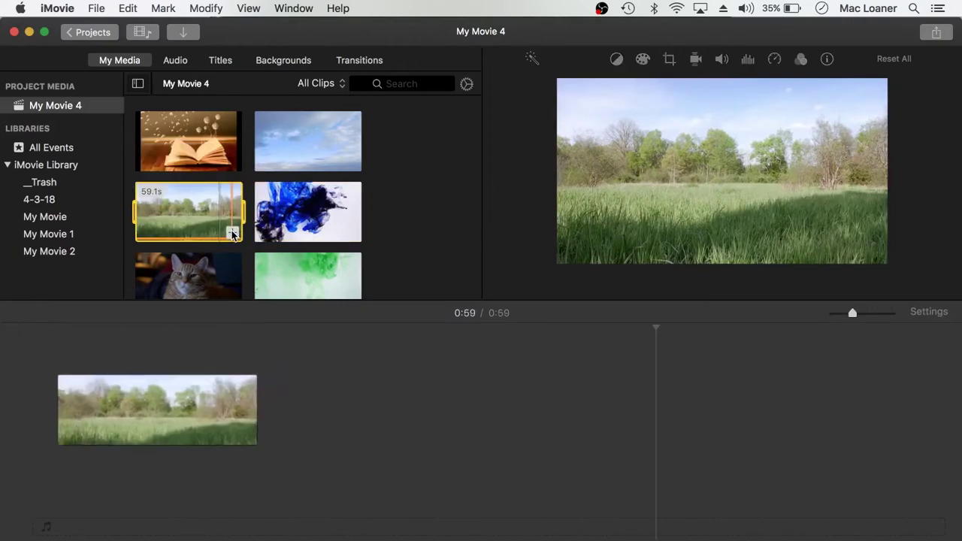
left_click(352, 234)
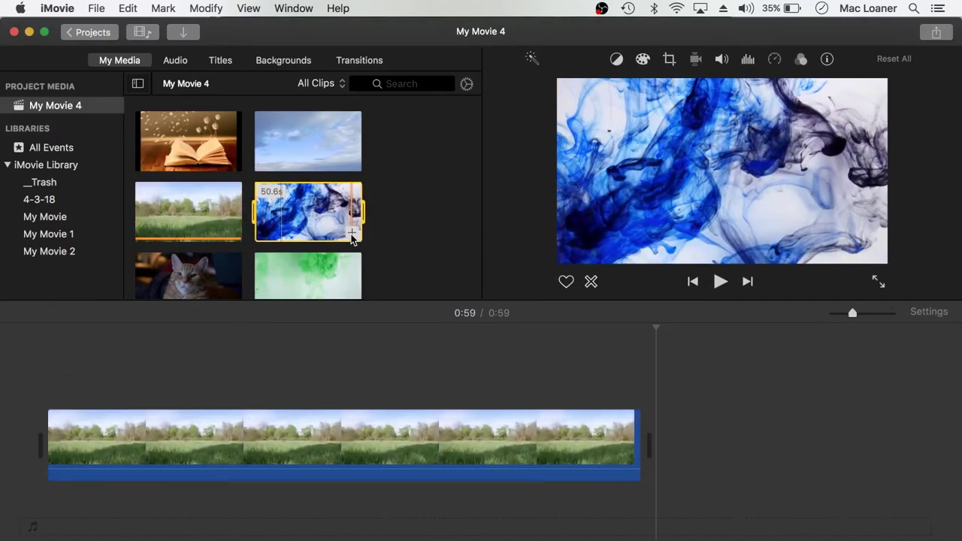
Step: Delete the blue ink clip and the landscape clip from the timeline
left_click(384, 387)
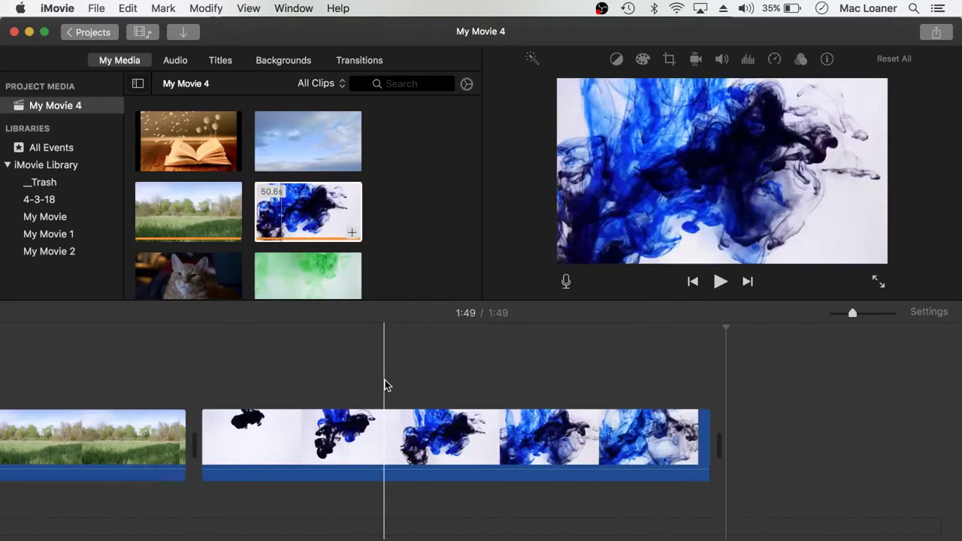
key("Delete")
left_click(120, 443)
key("Delete")
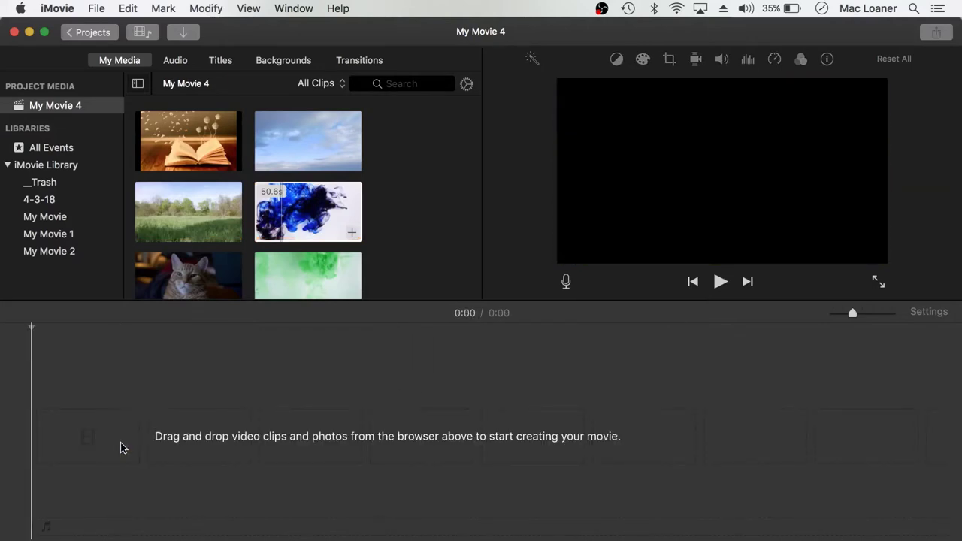
Step: Narrow the blue ink clip's selection to a middle range of about 21 seconds and add that portion to the timeline
left_click(296, 229)
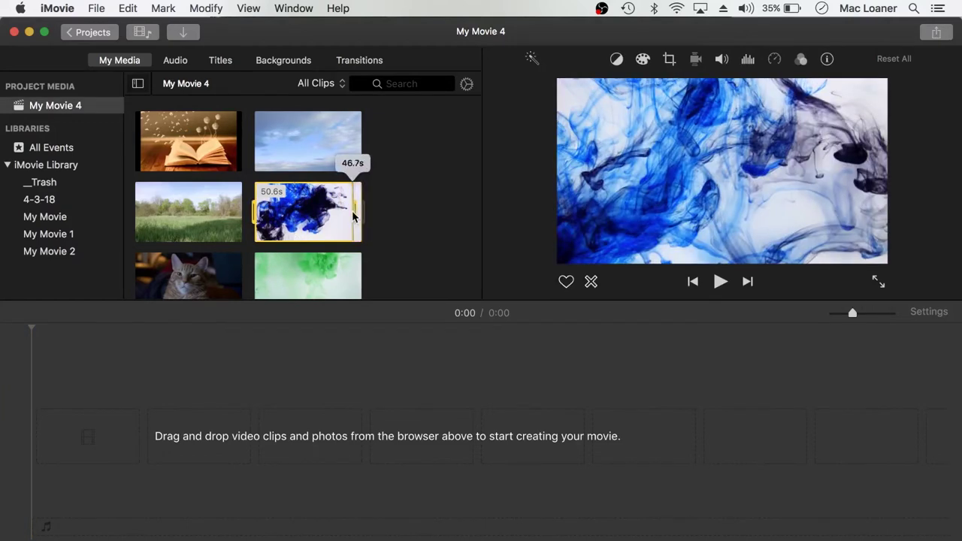
mouse_move(346, 214)
left_mouse_down()
mouse_move(257, 218)
mouse_move(280, 197)
left_mouse_up()
mouse_move(346, 212)
left_mouse_down()
mouse_move(355, 213)
mouse_move(330, 215)
left_mouse_up()
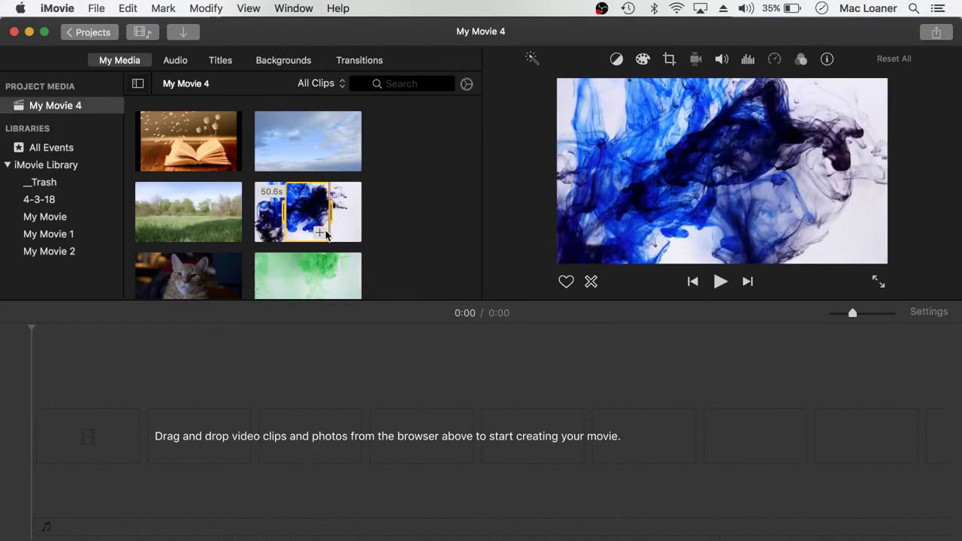
mouse_move(326, 235)
left_mouse_down()
mouse_move(323, 211)
mouse_move(285, 481)
mouse_move(118, 489)
left_mouse_up()
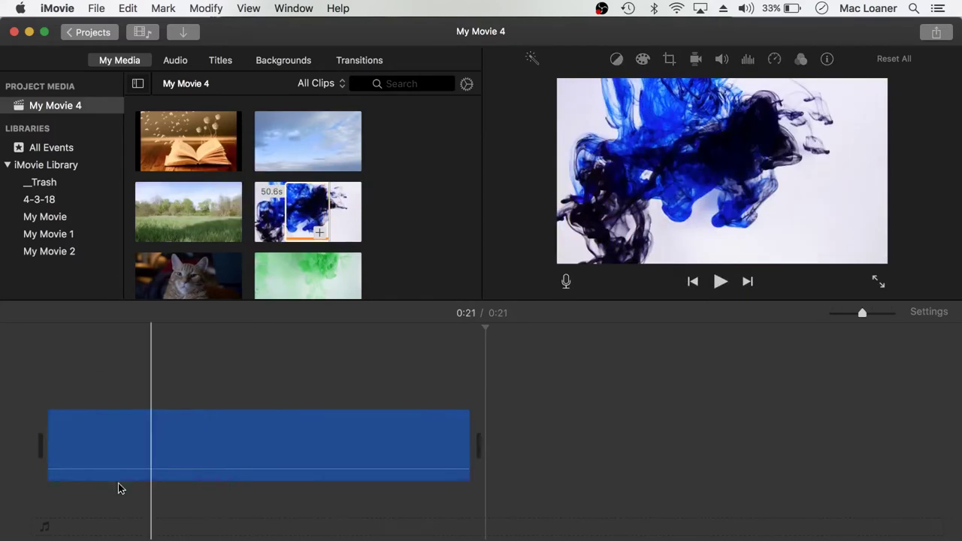
Step: Delete the ink portion from the timeline and narrow the landscape clip's selection in the browser at both ends
left_click(392, 440)
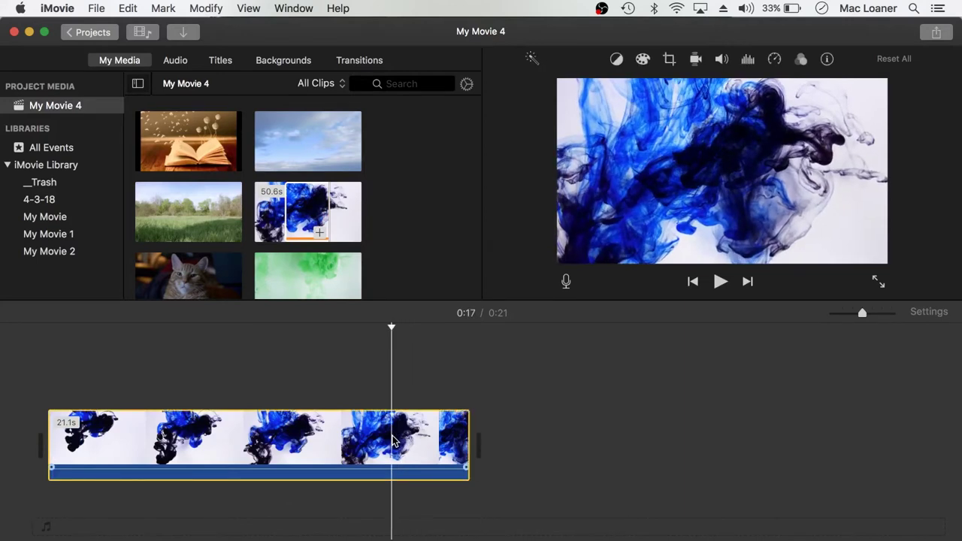
key("Delete")
left_click(208, 195)
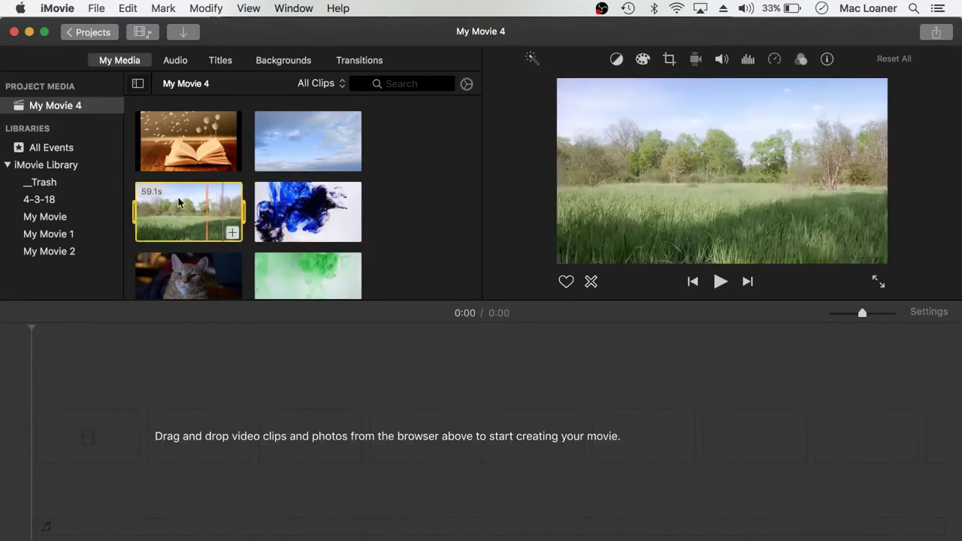
left_click_drag(136, 211, 157, 212)
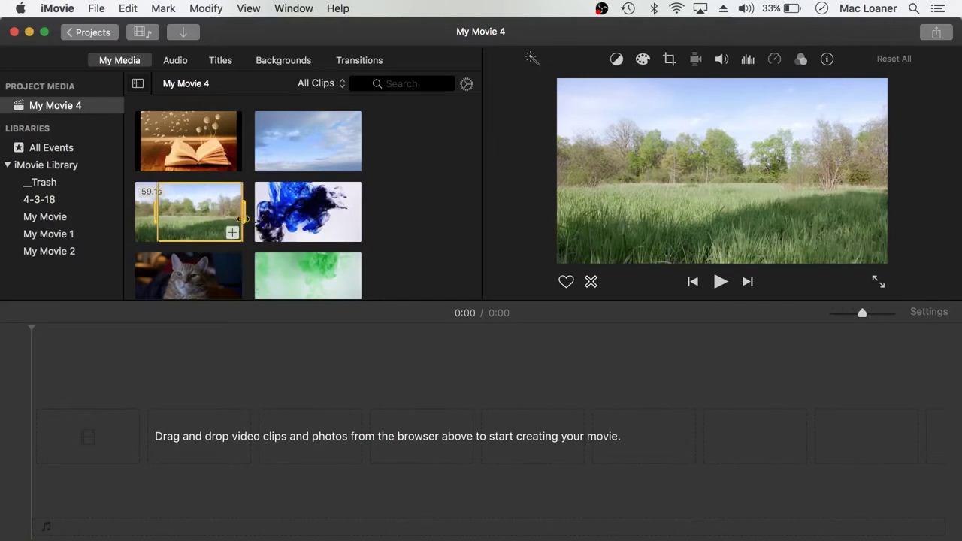
left_click_drag(241, 214, 232, 214)
Step: Narrow the open-book clip's selection at both ends to about 52 seconds and append that portion to the timeline
left_click(218, 161)
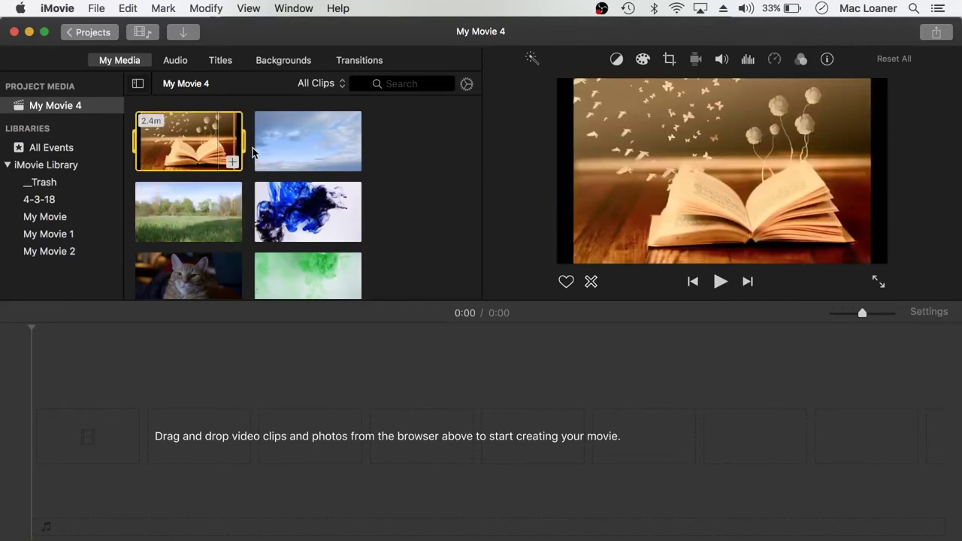
left_click_drag(242, 142, 222, 141)
left_click_drag(136, 141, 181, 141)
key("e")
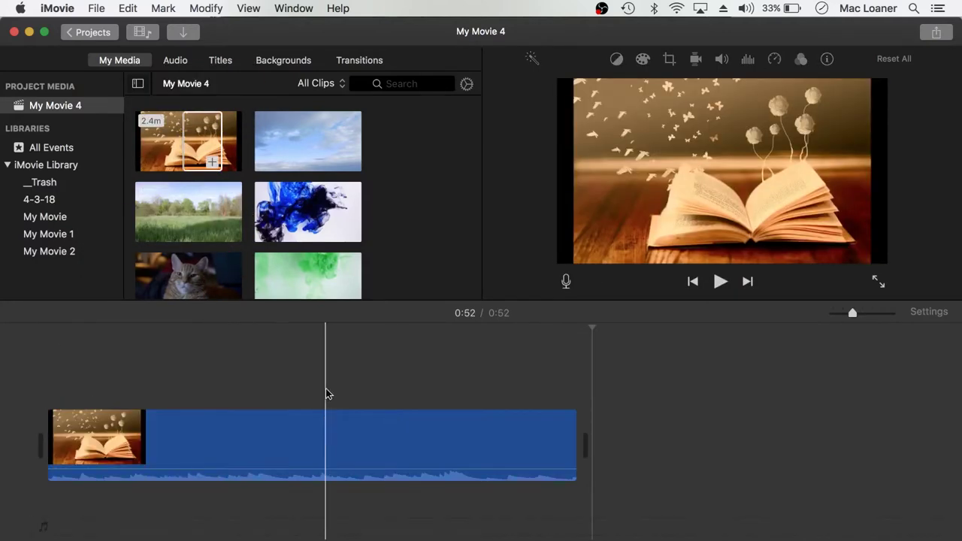
Step: Delete the open-book portion from the timeline
left_click(357, 472)
key("Delete")
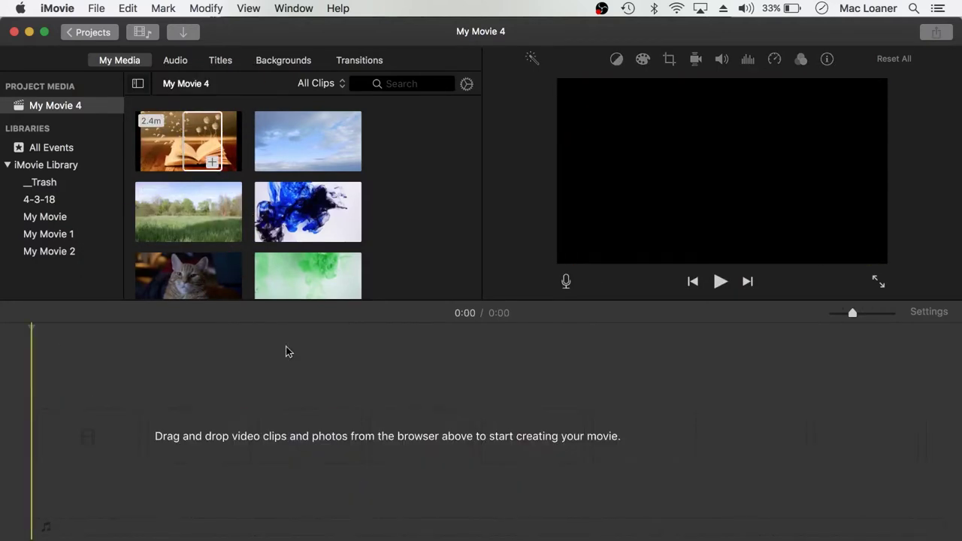
Step: Look through the imported clips in the browser, from the open book and sky to the cat and green ink
left_click(217, 220)
left_click(191, 142)
left_click(310, 154)
left_click(301, 235)
left_click(264, 277)
left_click(209, 275)
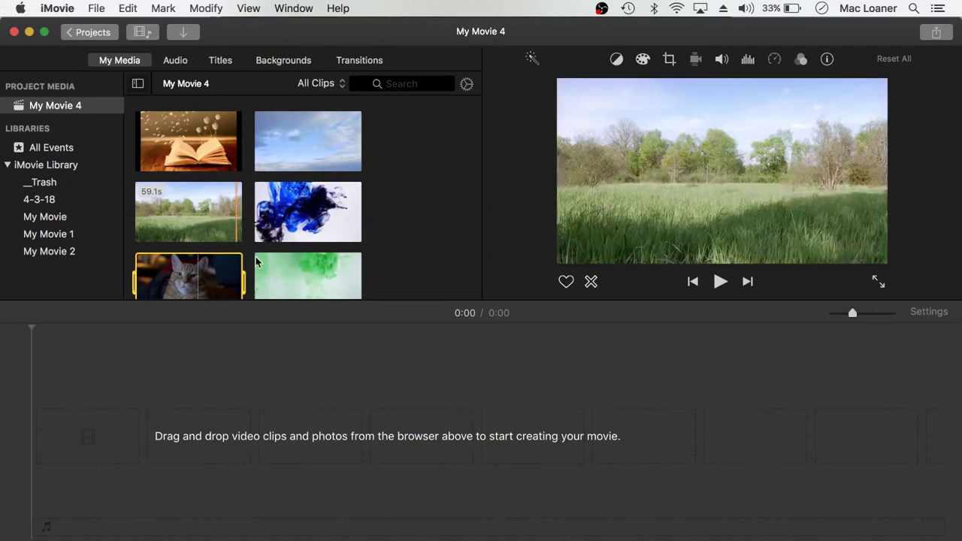
scroll(278, 268, "down", 1)
scroll(278, 270, "down", 1)
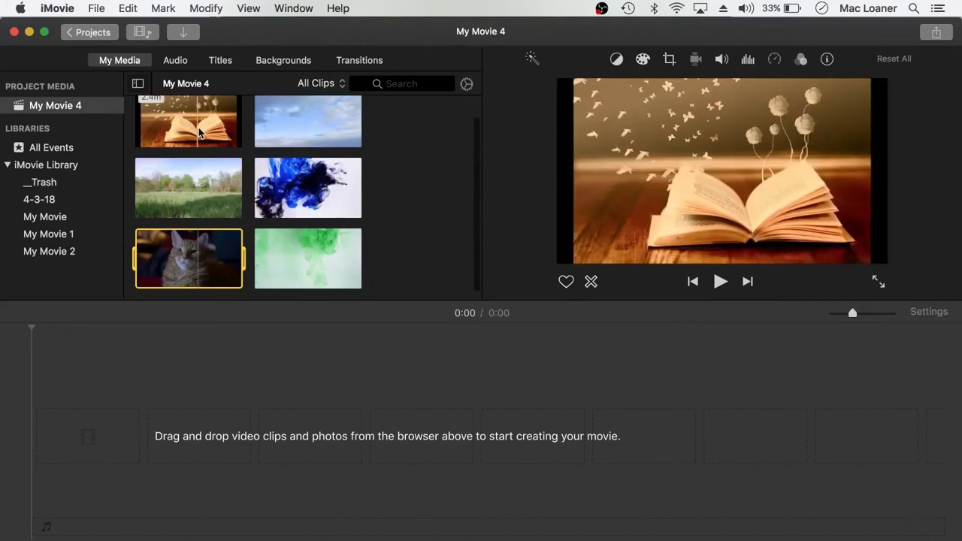
scroll(177, 130, "up", 2)
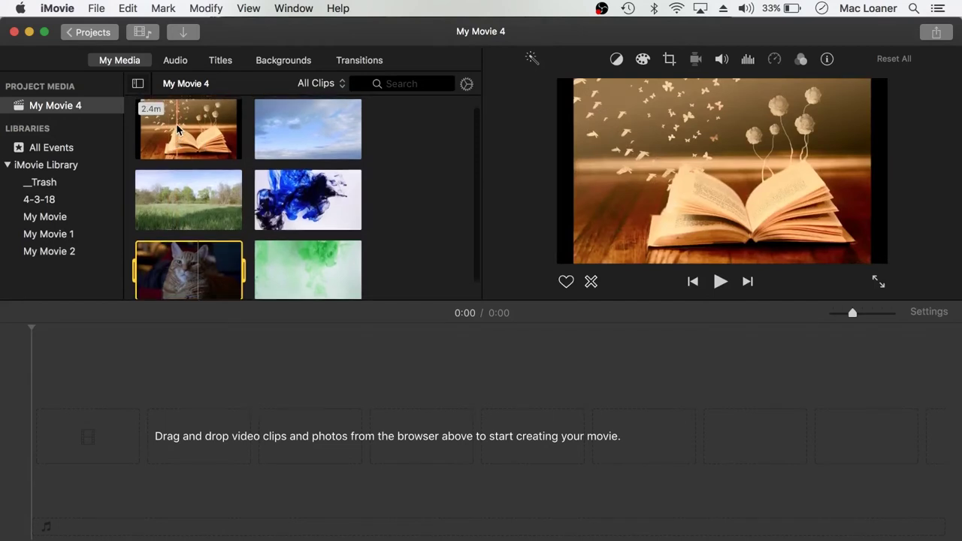
scroll(177, 125, "down", 2)
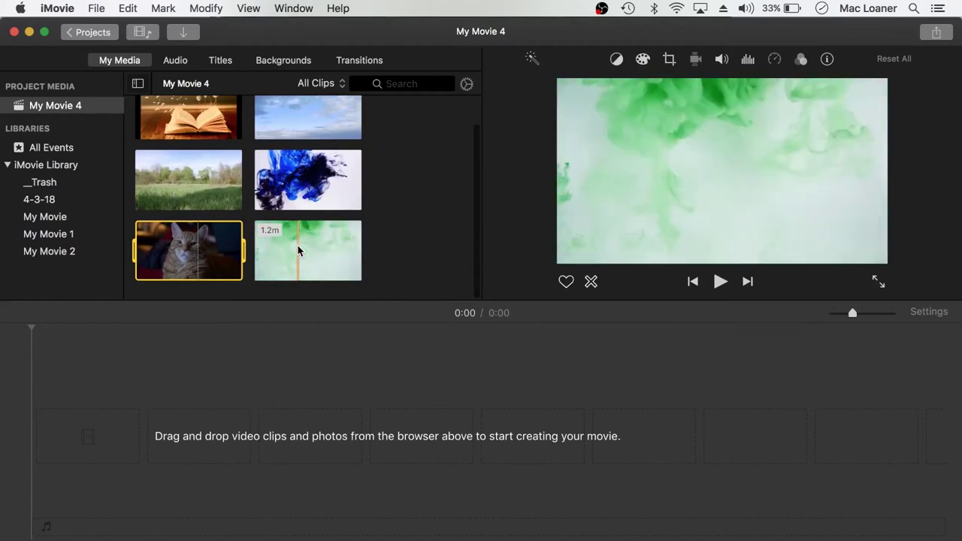
Step: Add the whole green ink clip to the empty timeline and append the whole landscape clip after it
left_click_drag(286, 262, 126, 427)
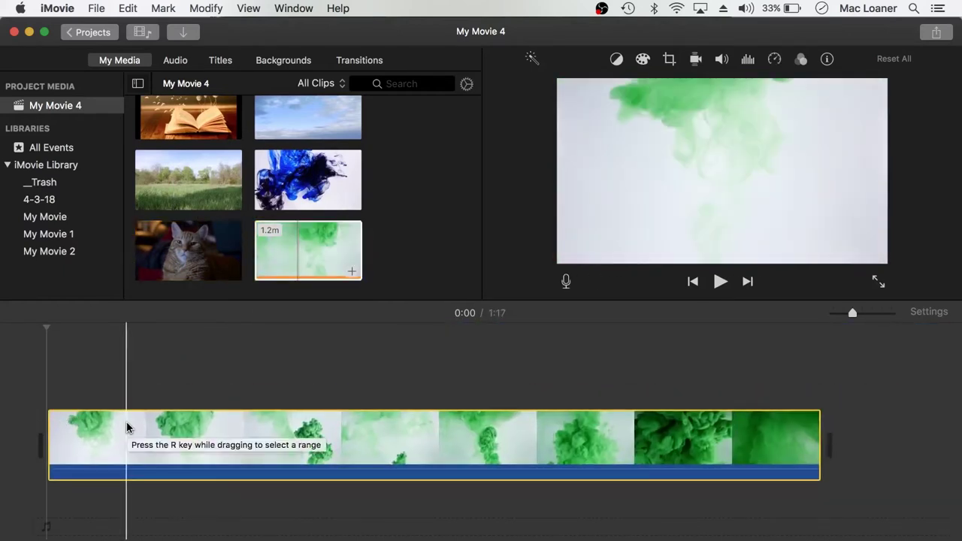
key("shift+f")
left_click_drag(211, 174, 822, 434)
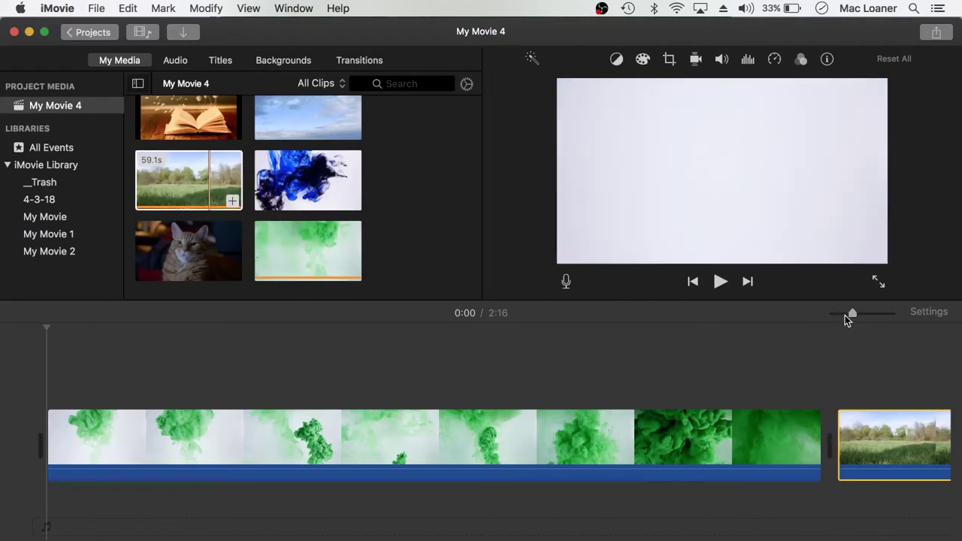
Step: Append the full blue ink, sky and cat clips, in that order, after the landscape clip in the timeline
left_click_drag(846, 315, 840, 315)
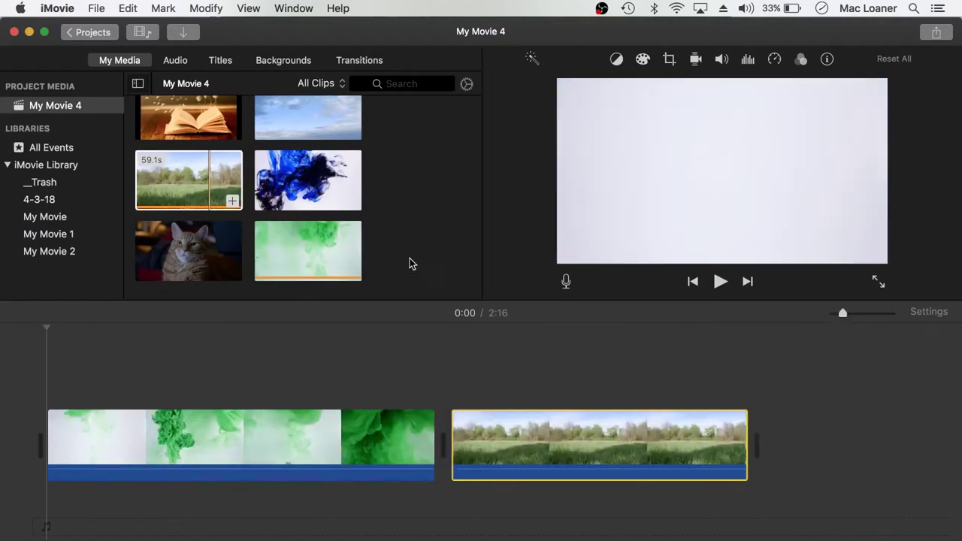
left_click(292, 187)
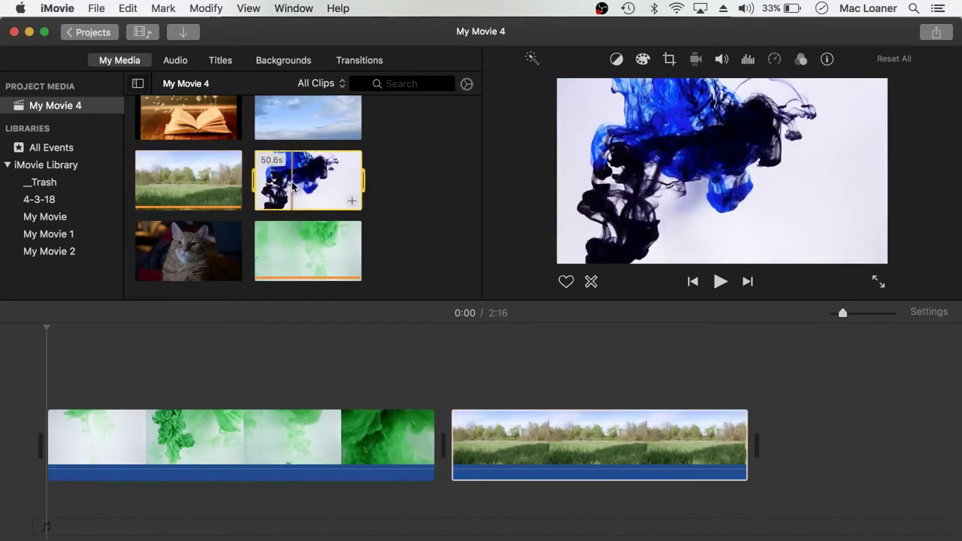
mouse_move(292, 188)
left_mouse_down()
mouse_move(683, 369)
mouse_move(768, 421)
left_mouse_up()
left_click_drag(842, 312, 834, 311)
left_click_drag(278, 120, 278, 407)
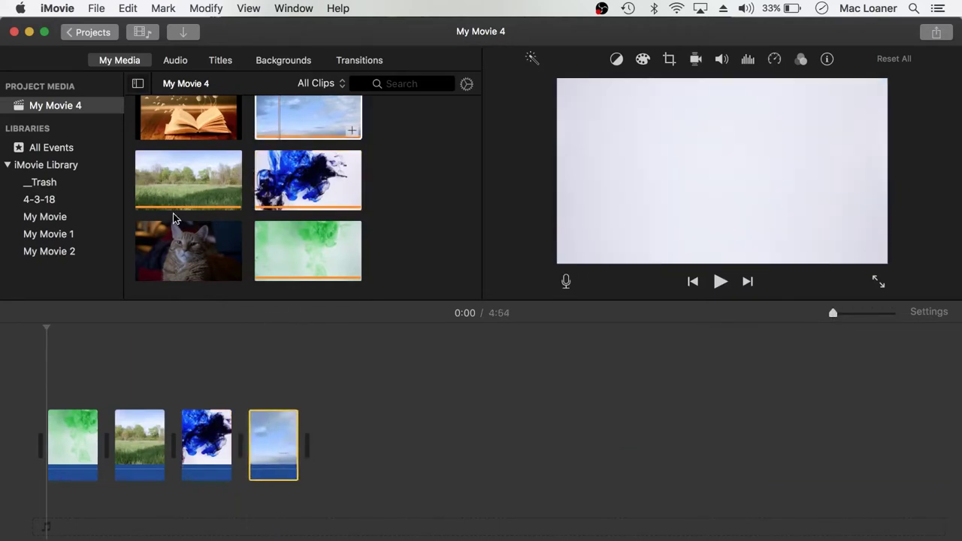
left_click_drag(187, 248, 343, 443)
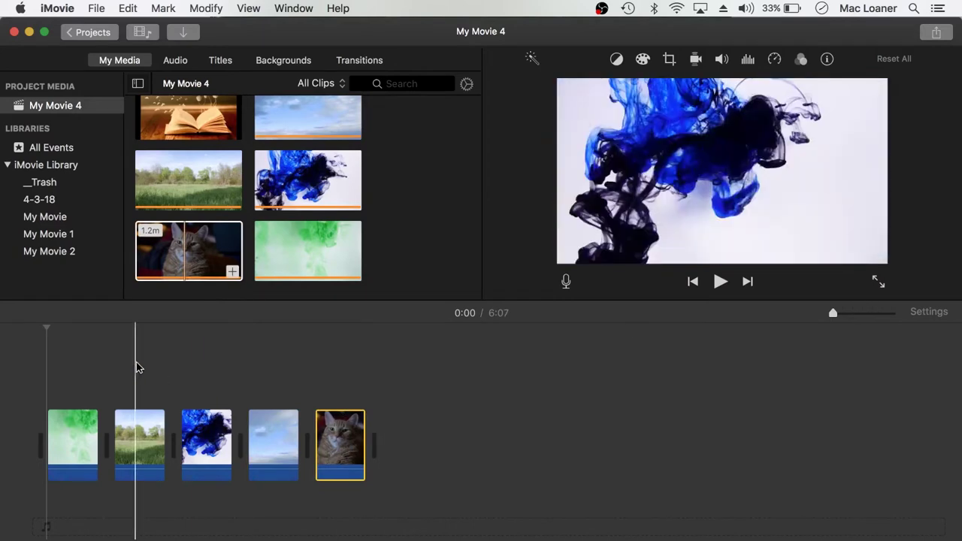
Step: Examine the green ink clip in the timeline close up and play its later part to look for a cut point
left_click(93, 364)
left_click_drag(833, 314, 867, 314)
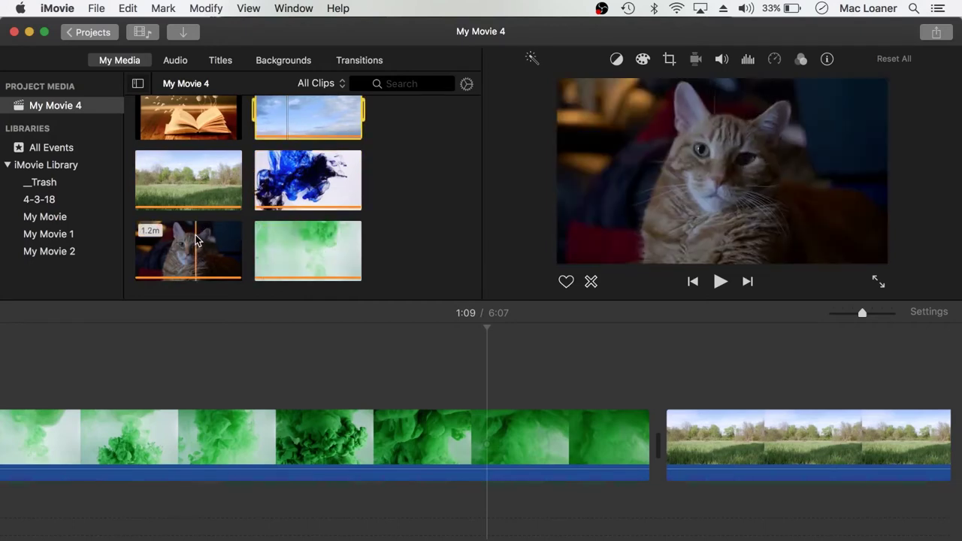
scroll(193, 108, "up", 1)
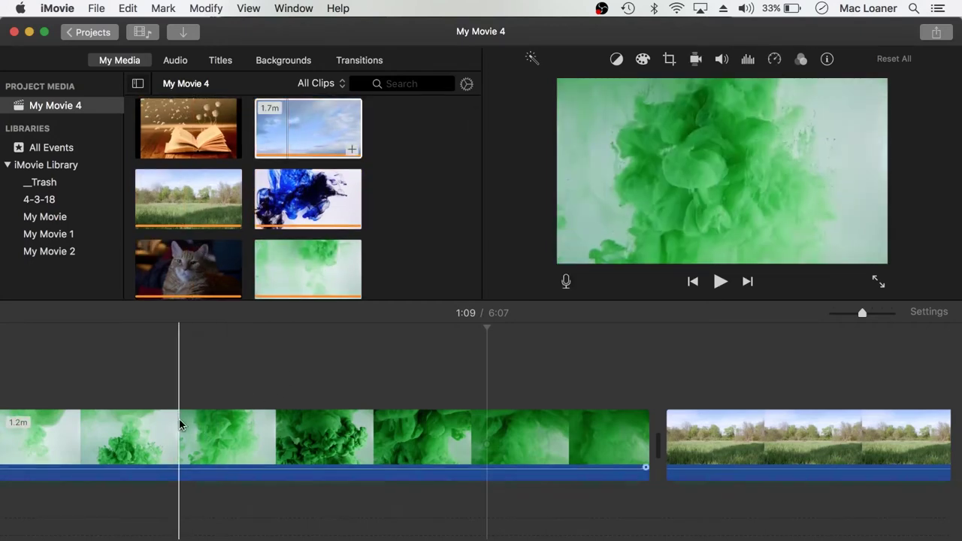
left_click(182, 433)
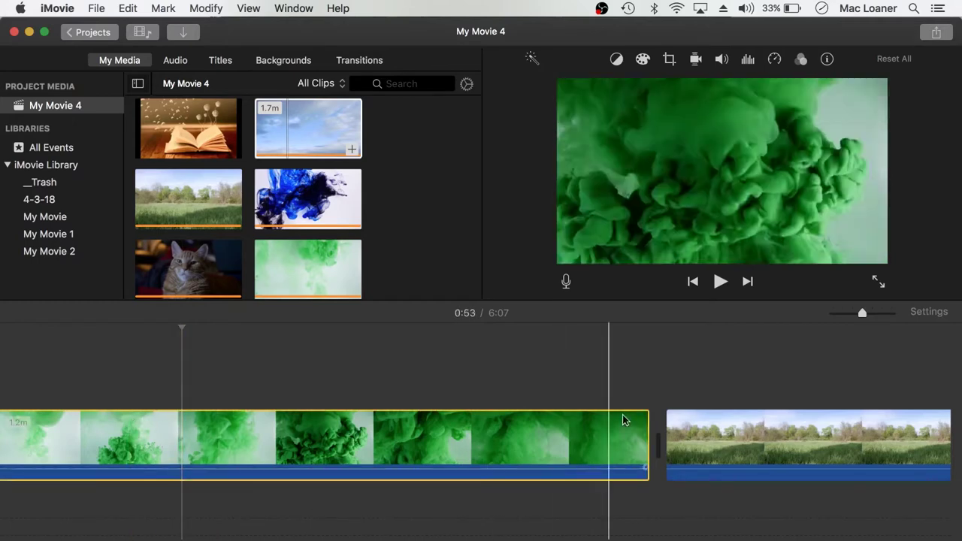
mouse_move(862, 314)
left_mouse_down()
mouse_move(844, 316)
mouse_move(852, 314)
left_mouse_up()
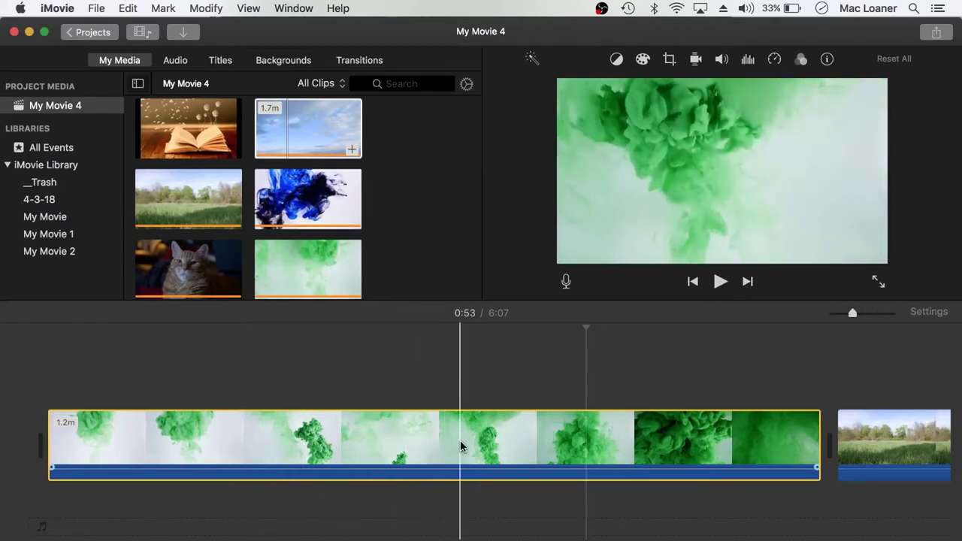
key("space")
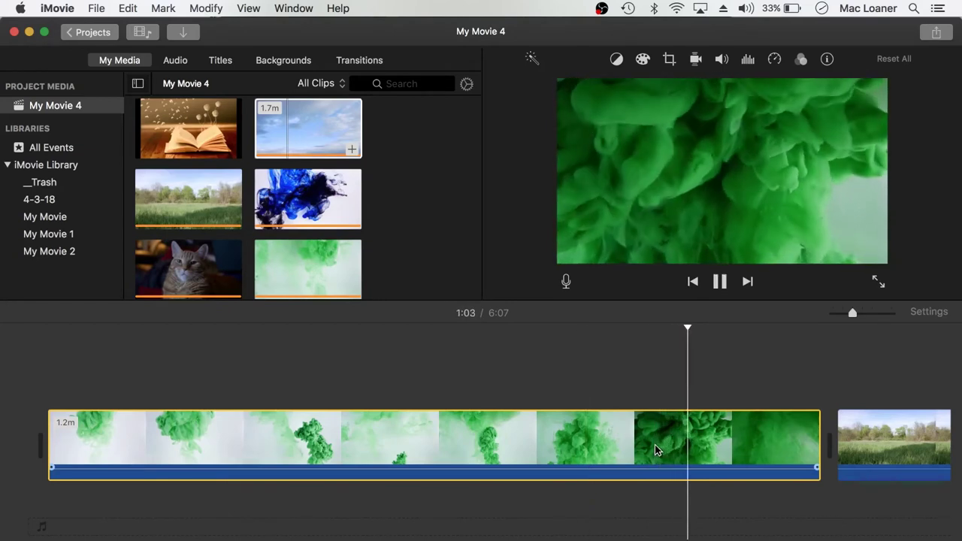
key("space")
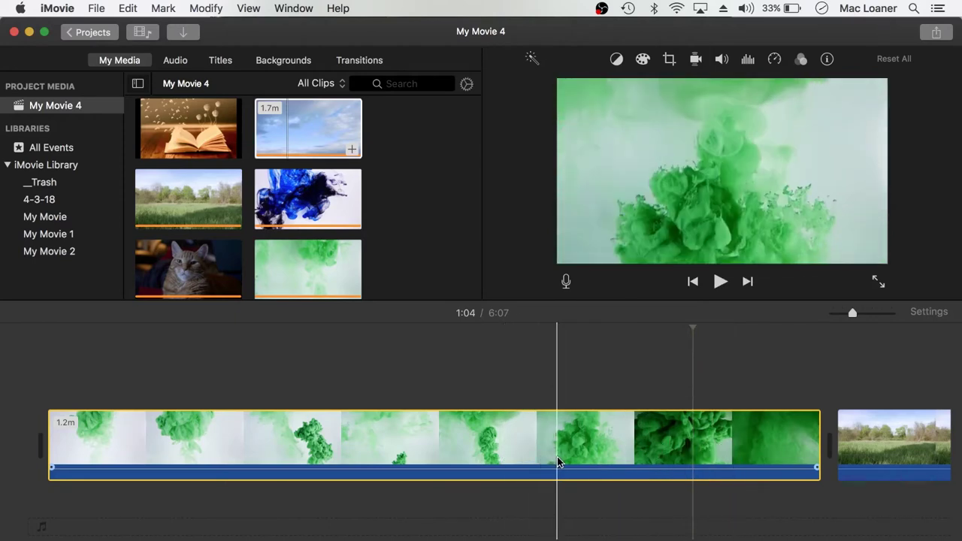
Step: Split the green ink clip in the timeline at 0:49 and delete its first part
left_click(546, 457)
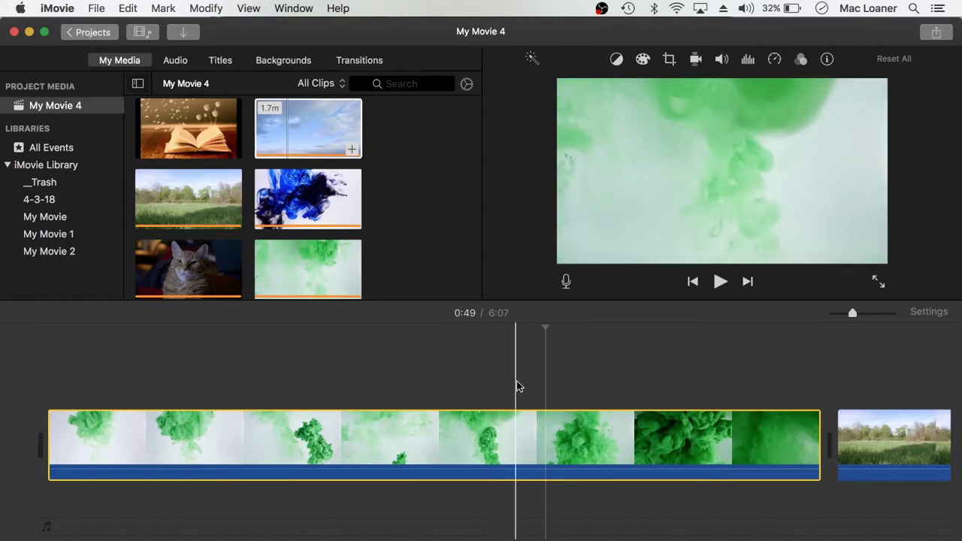
left_click(447, 384)
left_click(664, 394)
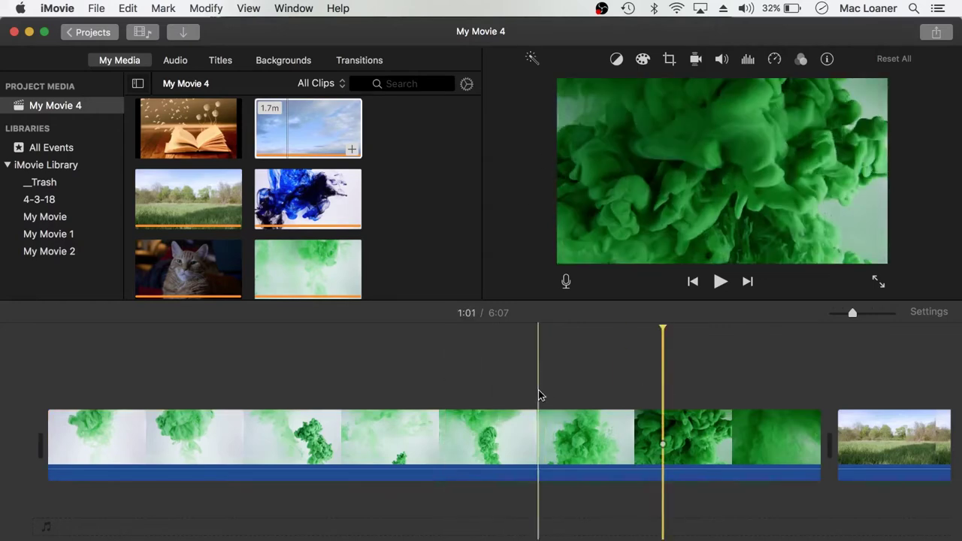
left_click(369, 395)
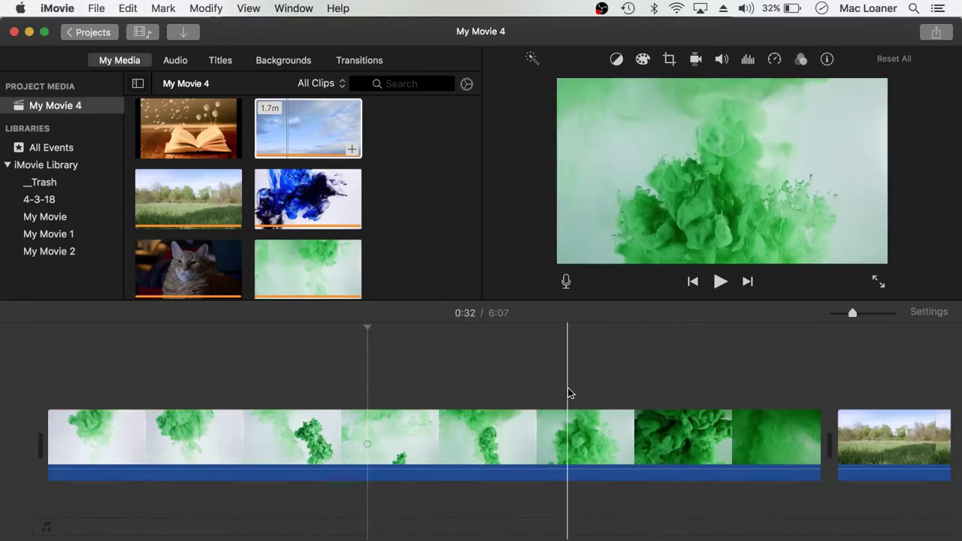
left_click(546, 389)
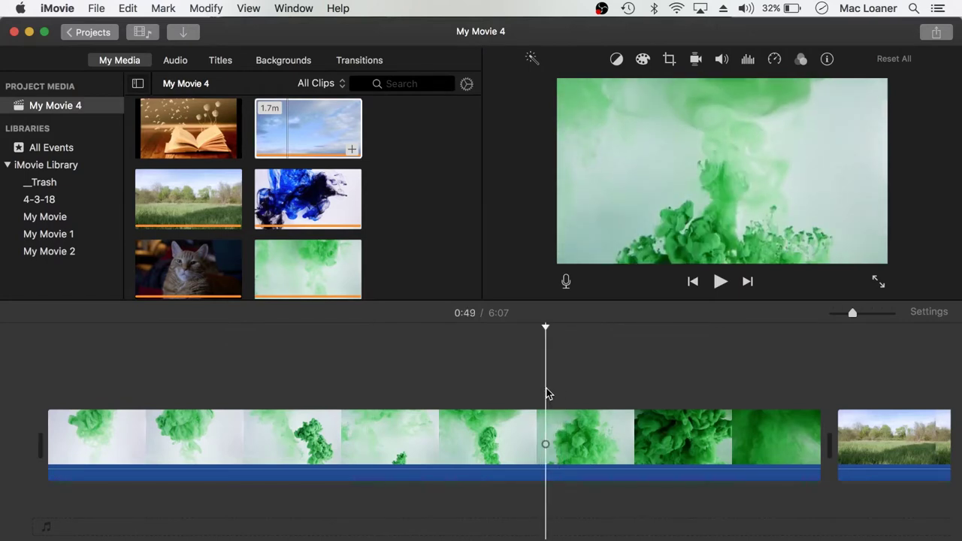
right_click(547, 432)
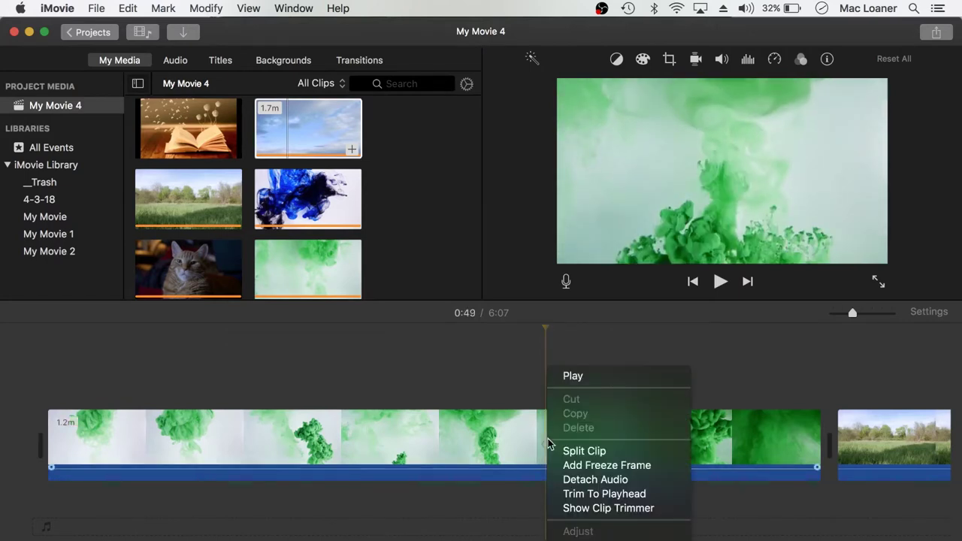
left_click(580, 450)
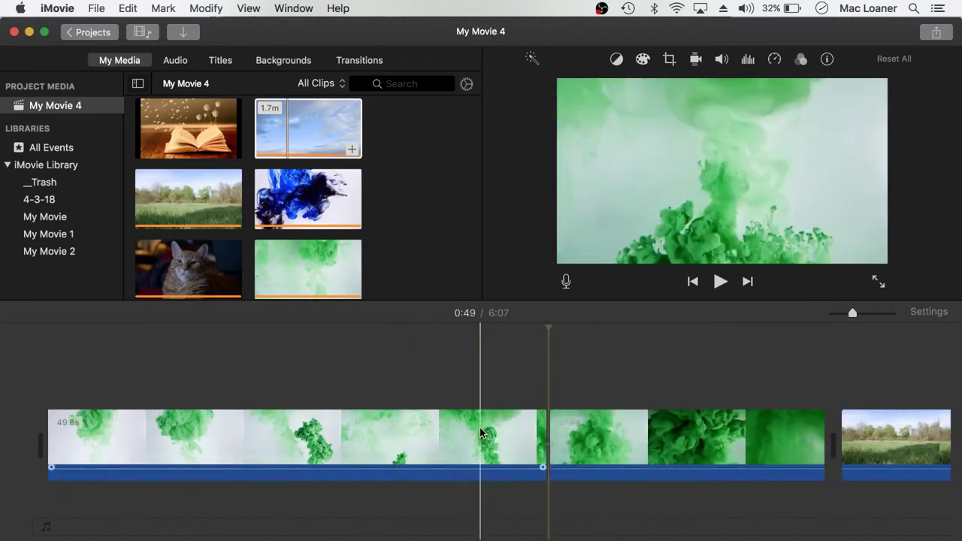
left_click(455, 423)
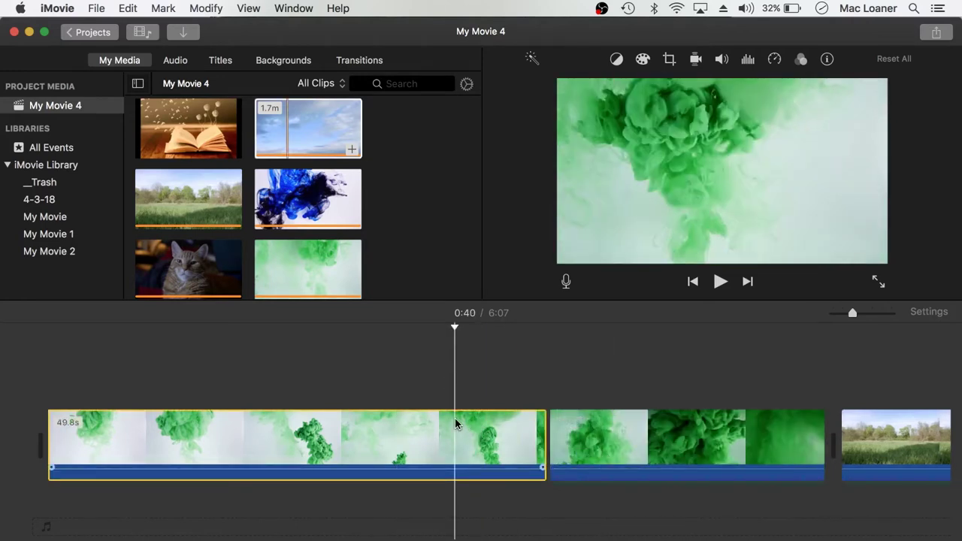
key("Delete")
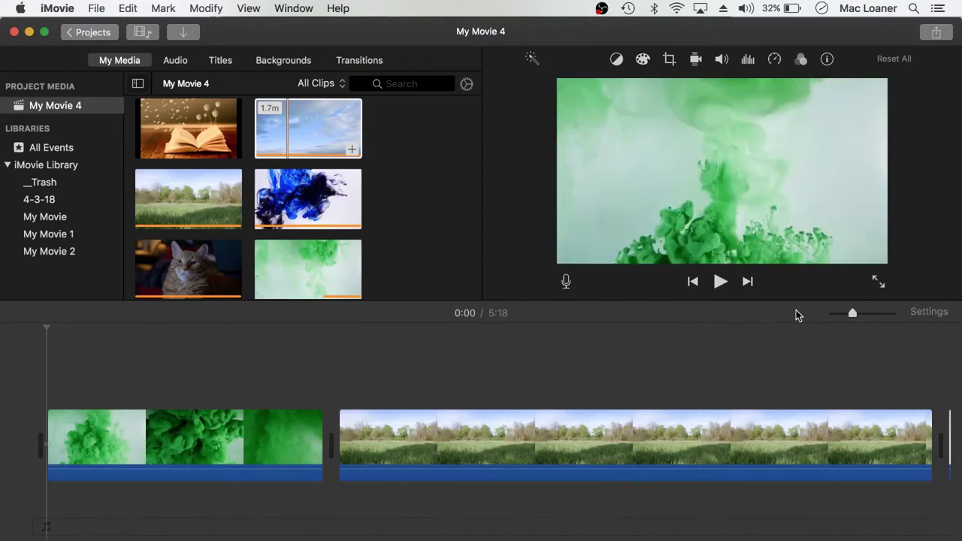
Step: Split the landscape clip in the timeline at 0:38 and delete its second part
left_click_drag(855, 314, 848, 315)
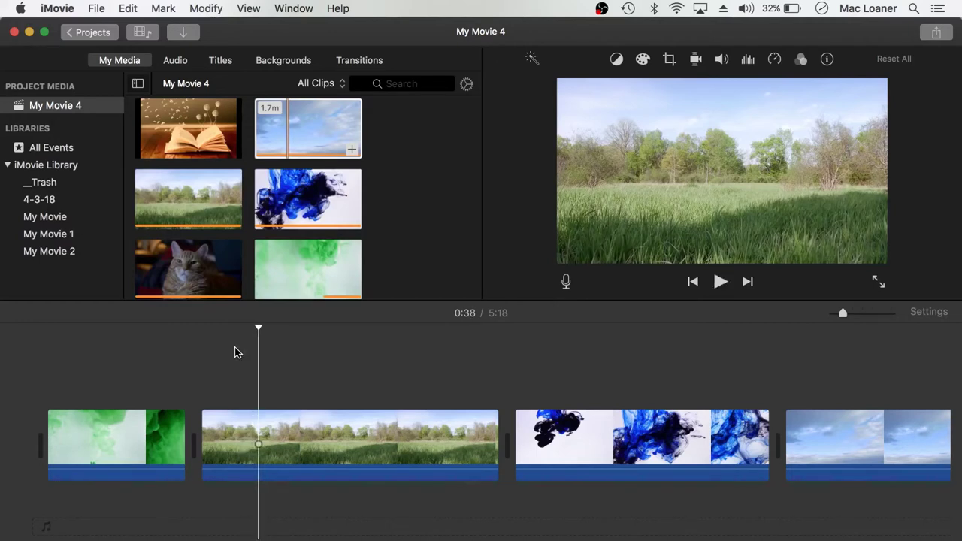
right_click(258, 419)
left_click(282, 452)
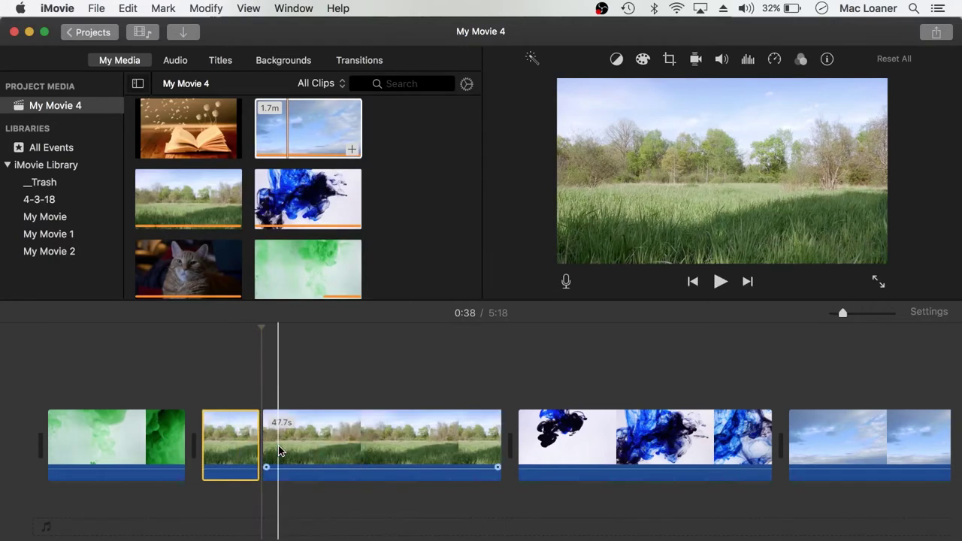
left_click(367, 427)
key("Delete")
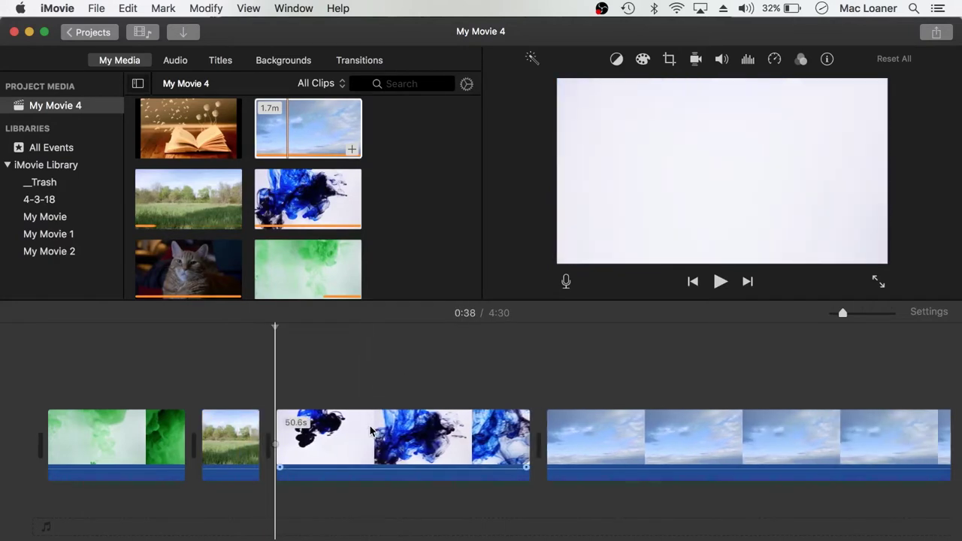
Step: Preview the start of the blue ink clip, split it at 1:16 and delete its first part
key("space")
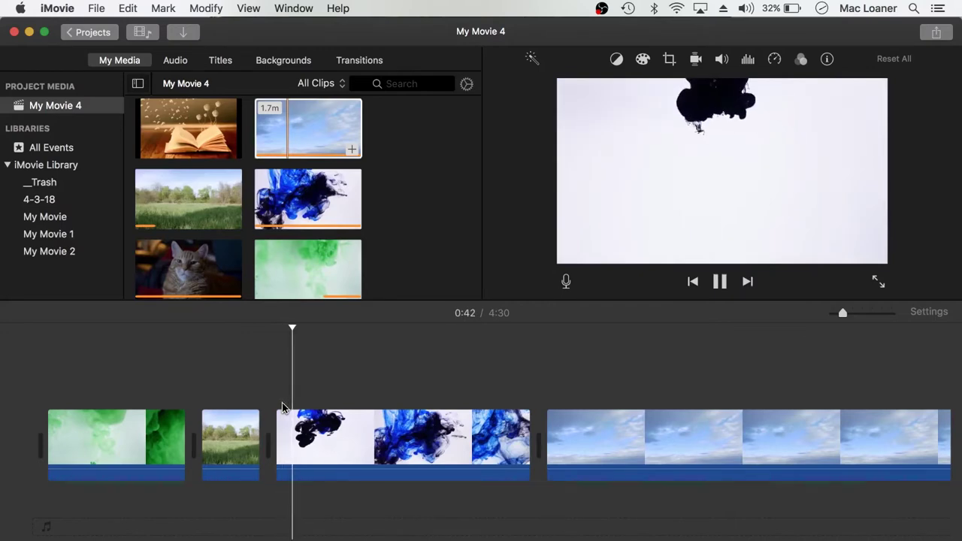
key("space")
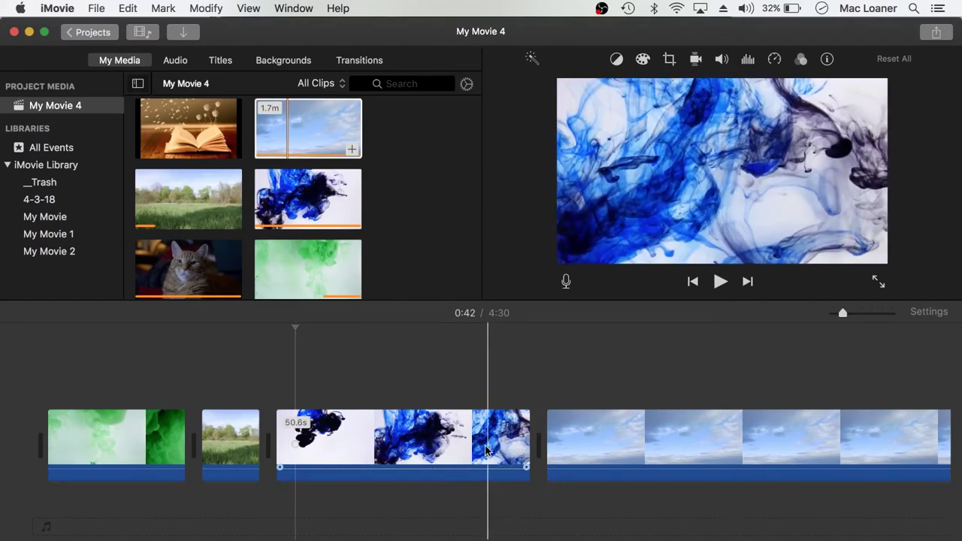
left_click(465, 451)
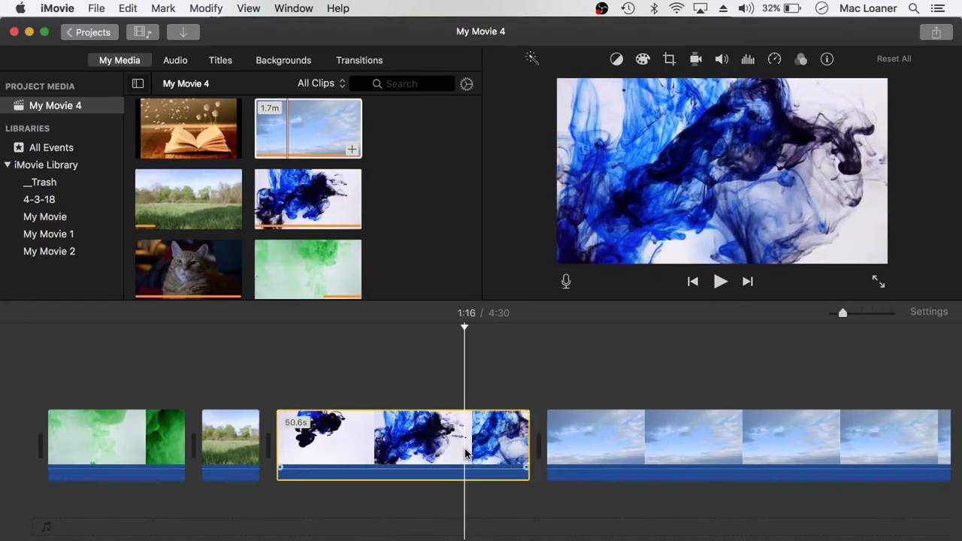
right_click(465, 451)
left_click(485, 451)
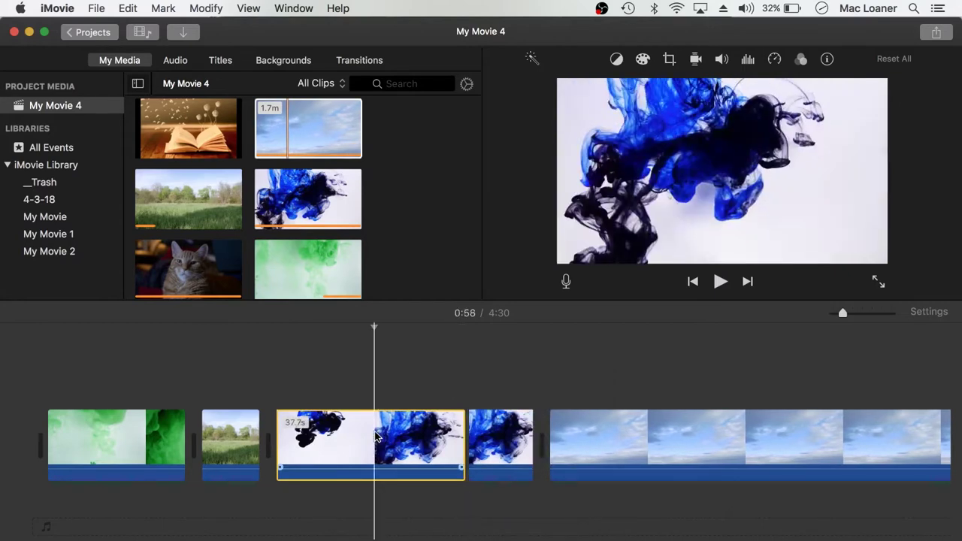
key("Delete")
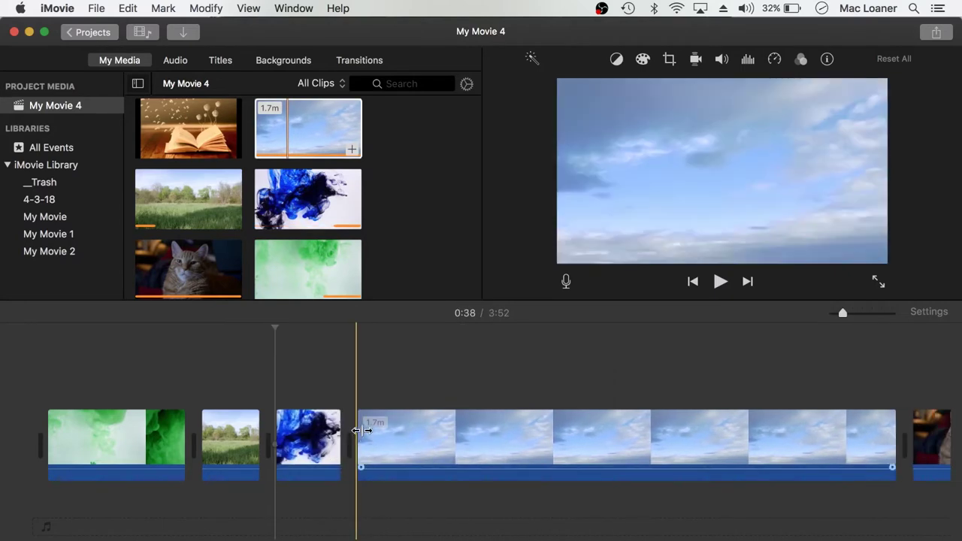
Step: Preview the start of the sky clip in the timeline, split it at 1:07 and delete its second part
left_click(382, 431)
key("space")
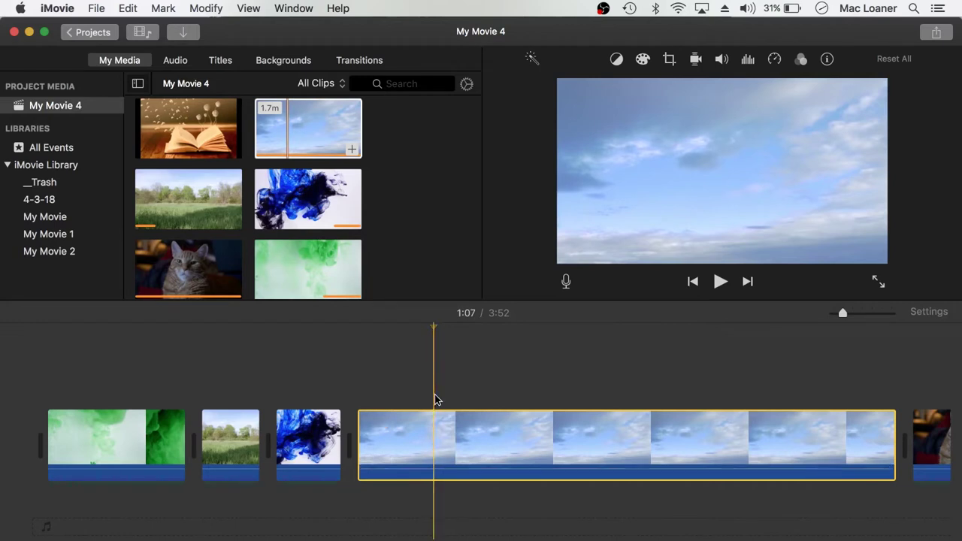
right_click(435, 436)
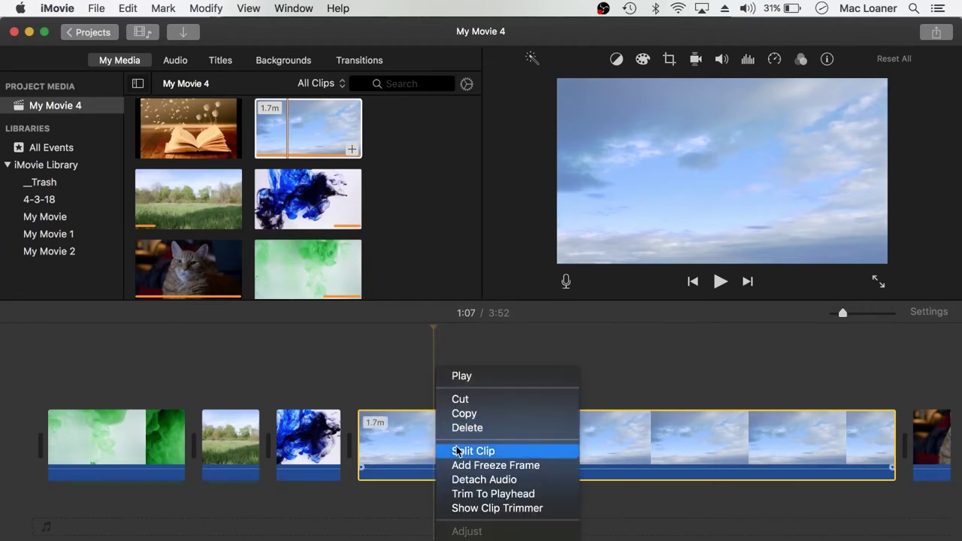
left_click(455, 447)
left_click(563, 430)
key("Delete")
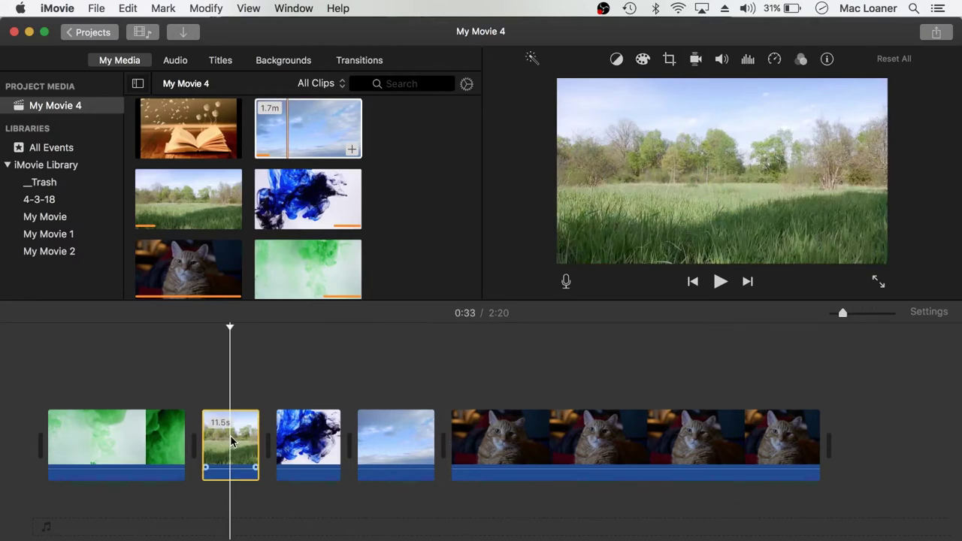
Step: Move the landscape clip above the cat clip, return it to the main track before the cat clip, and place the blue ink clip after it
left_click_drag(238, 436, 411, 385)
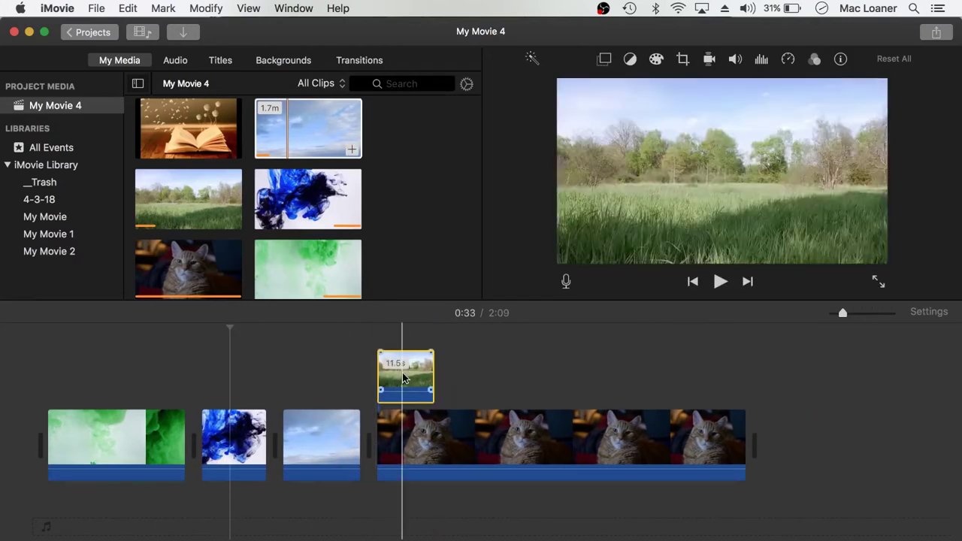
left_click_drag(412, 379, 364, 439)
left_click_drag(248, 439, 402, 440)
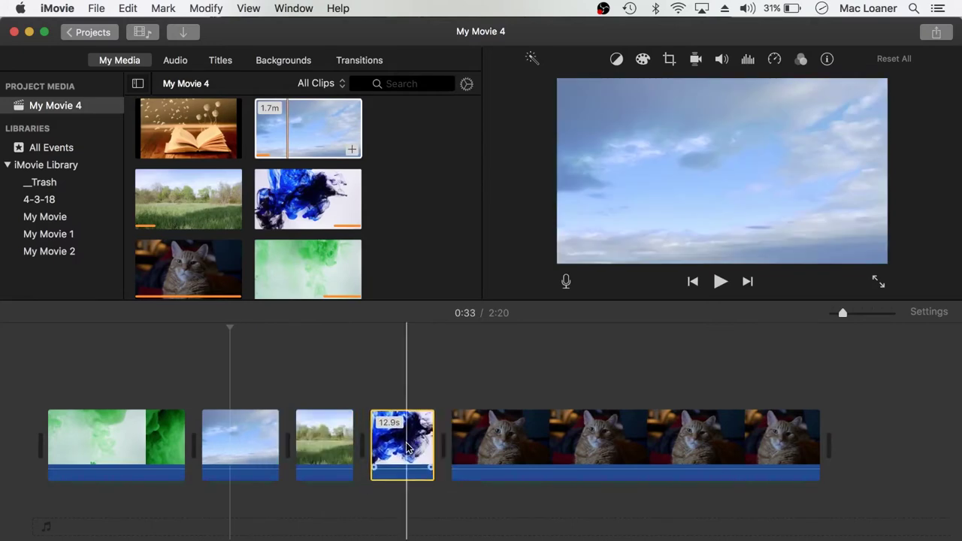
Step: Reorder the timeline clips so the landscape clip follows the green ink clip and the blue ink clip precedes the sky clip
mouse_move(173, 436)
left_mouse_down()
mouse_move(813, 426)
mouse_move(154, 410)
mouse_move(67, 431)
left_mouse_up()
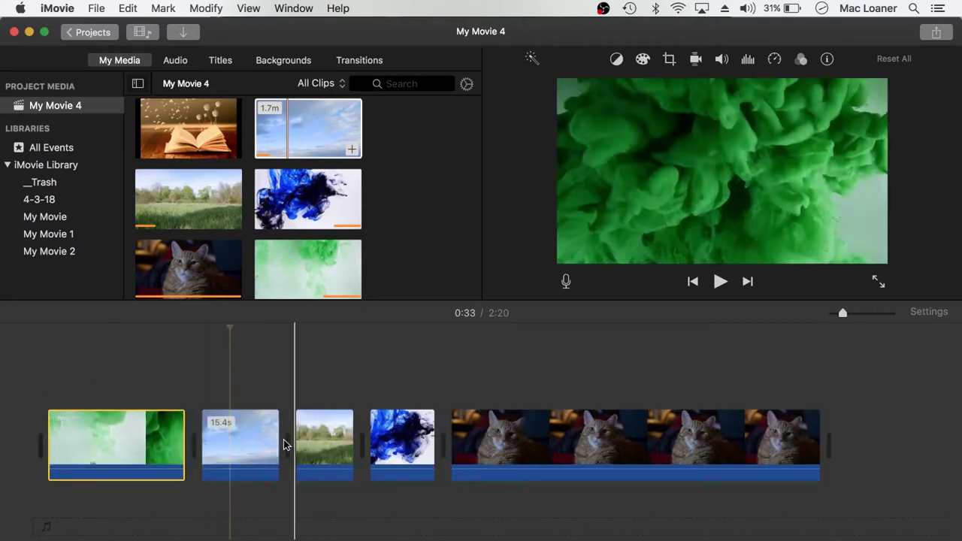
left_click_drag(318, 430, 220, 434)
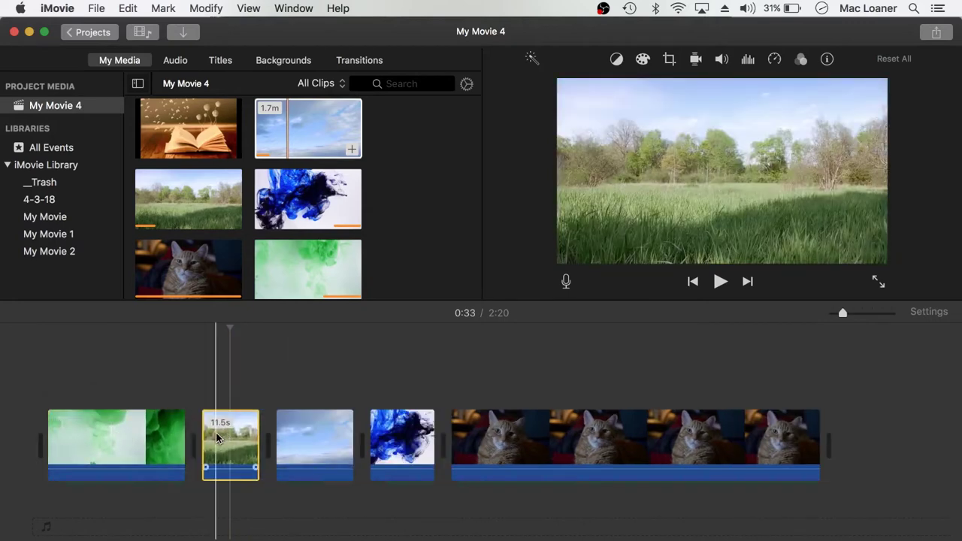
mouse_move(392, 433)
left_mouse_down()
mouse_move(311, 436)
mouse_move(369, 435)
left_mouse_up()
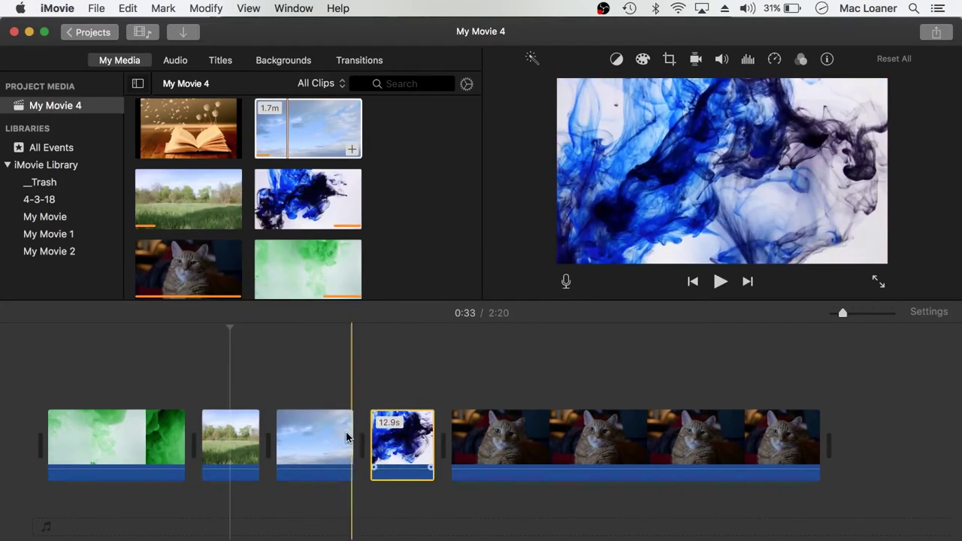
mouse_move(306, 428)
left_mouse_down()
mouse_move(389, 374)
mouse_move(345, 374)
mouse_move(274, 423)
mouse_move(289, 426)
left_mouse_up()
left_click_drag(391, 430, 287, 430)
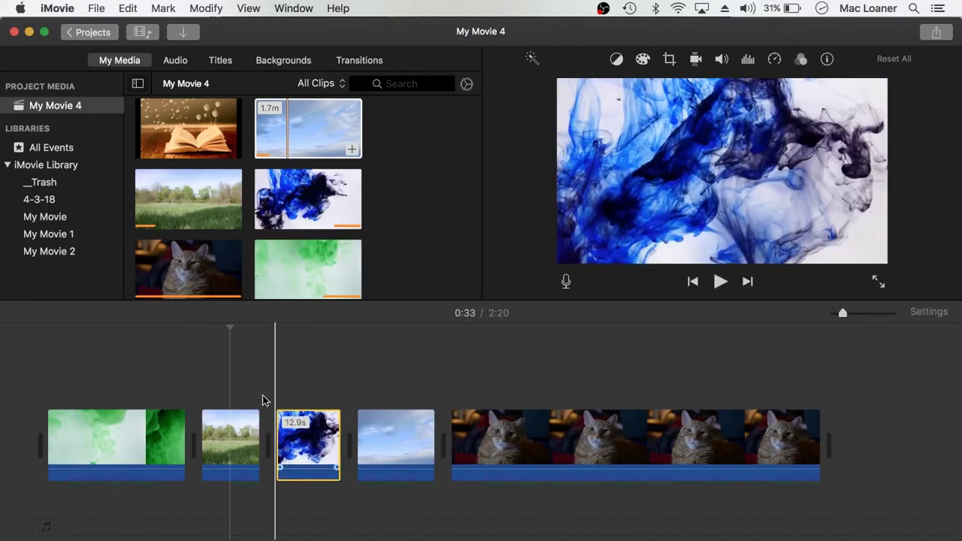
Step: Try moving the green ink clip above the main track, then return it to the start of the timeline
scroll(299, 286, "up", 1)
left_click_drag(148, 428, 292, 372)
left_click_drag(358, 449, 580, 456)
left_click_drag(309, 361, 45, 436)
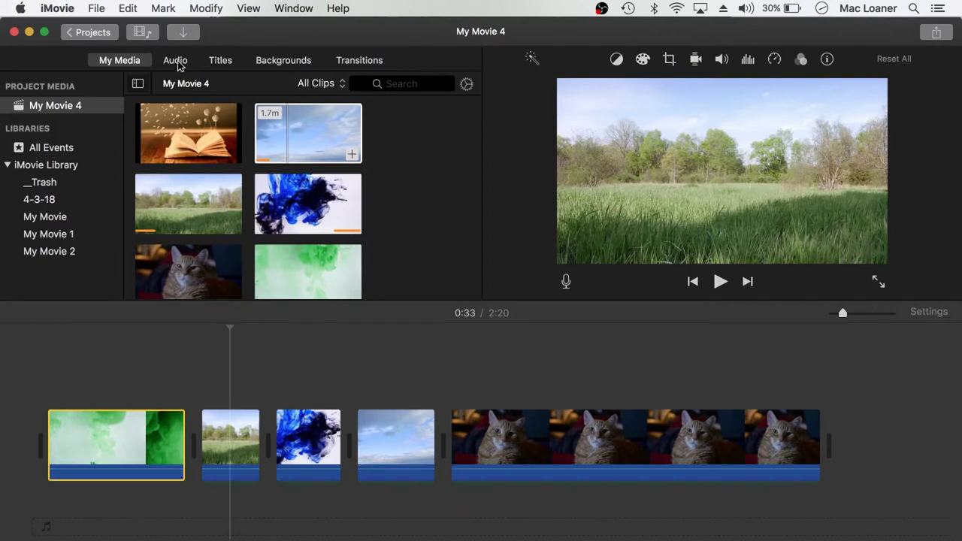
Step: Look at the audio sources, then browse and preview the available transitions from Cross Dissolve to Ripple
left_click(141, 60)
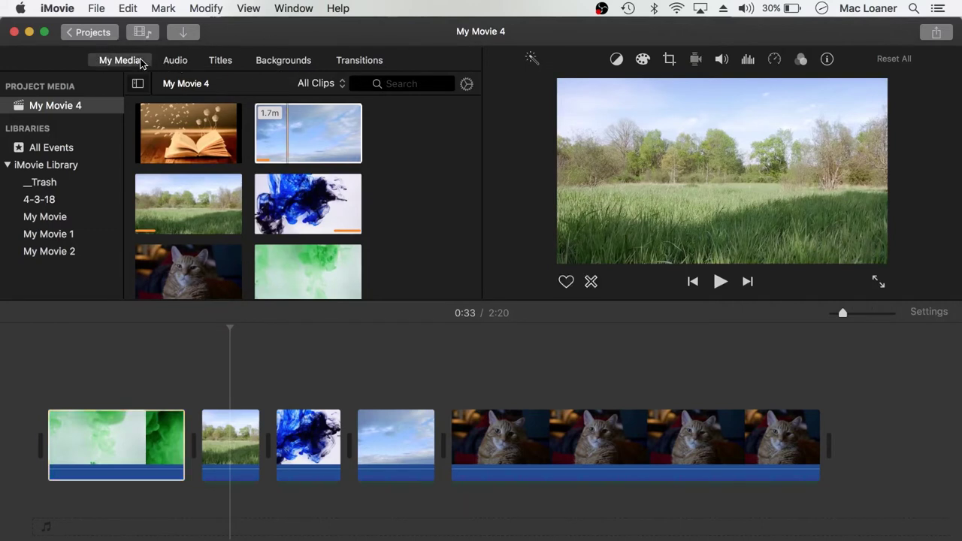
left_click(177, 61)
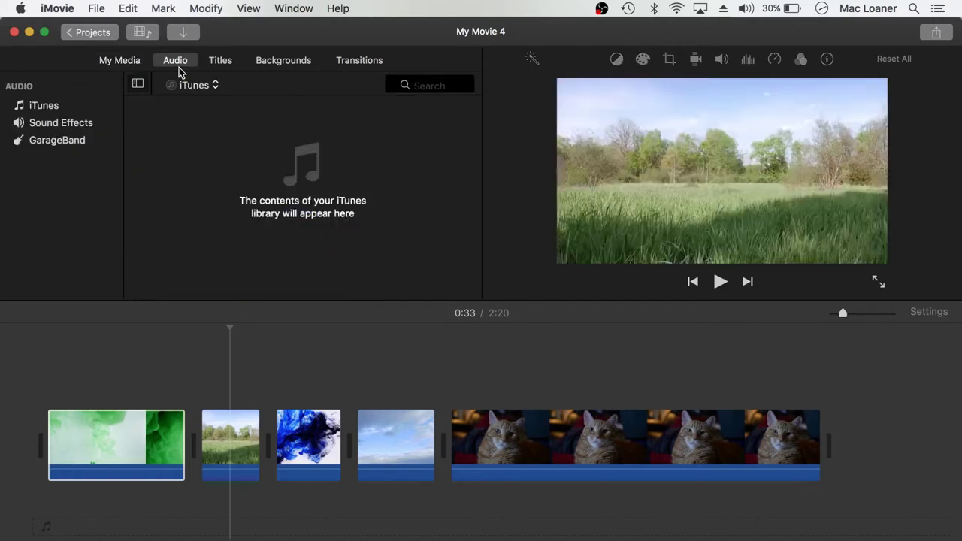
left_click(367, 60)
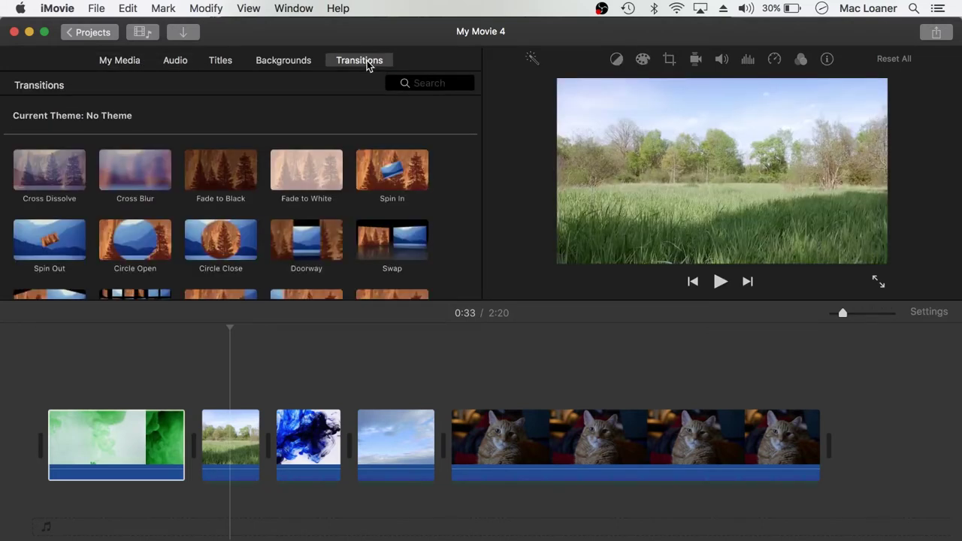
scroll(219, 216, "down", 3)
scroll(220, 216, "down", 2)
scroll(220, 216, "up", 5)
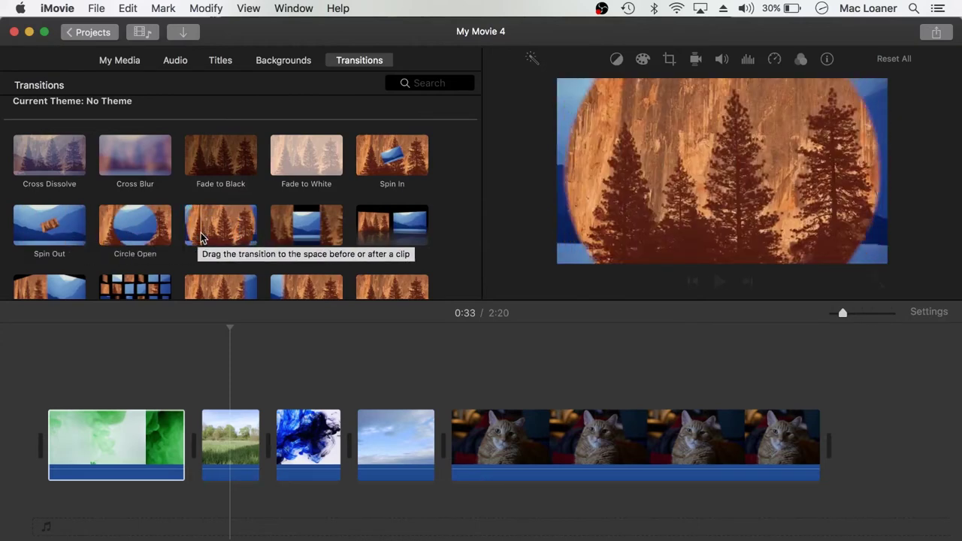
scroll(219, 233, "down", 5)
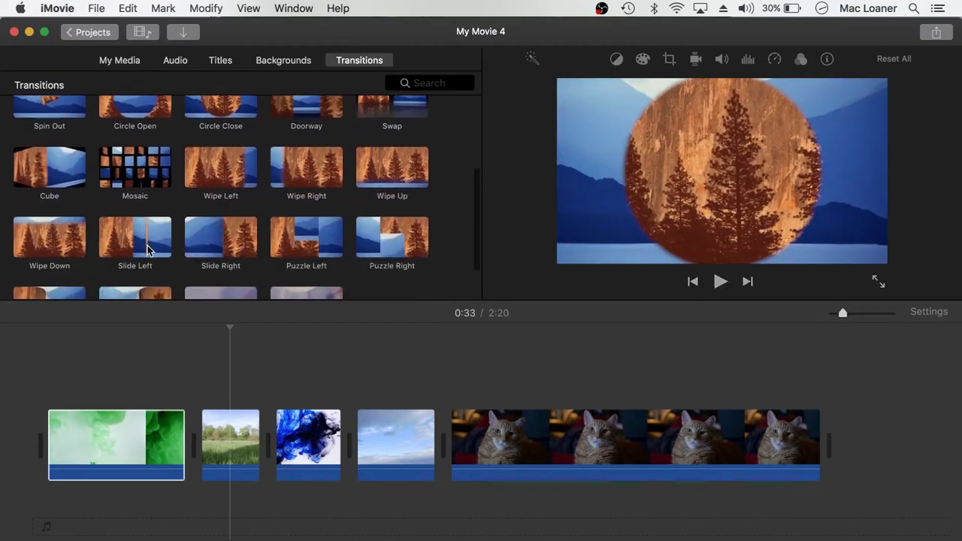
scroll(148, 250, "down", 2)
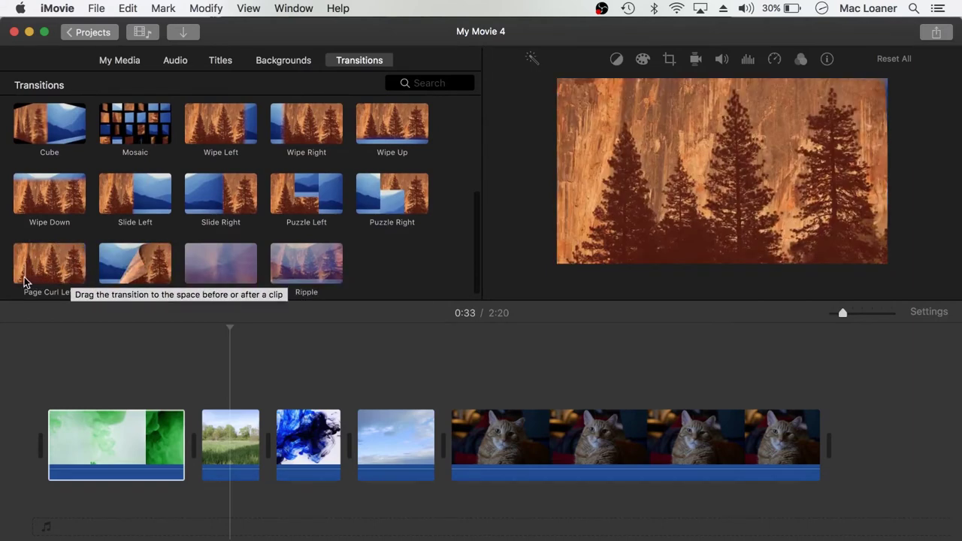
scroll(227, 279, "up", 7)
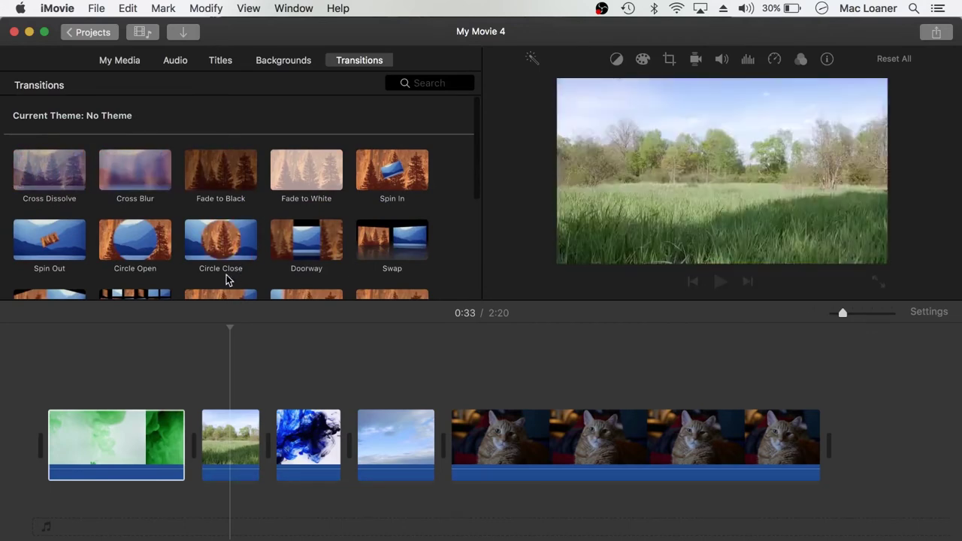
Step: Add a Cross Dissolve between the green ink and landscape clips and play the timeline across it
left_click(48, 169)
left_click_drag(48, 169, 183, 410)
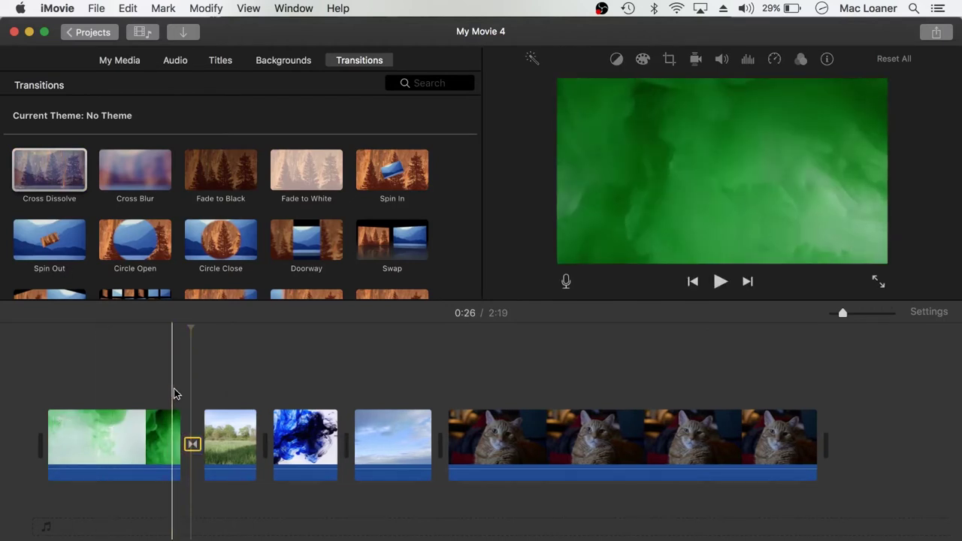
left_click(173, 388)
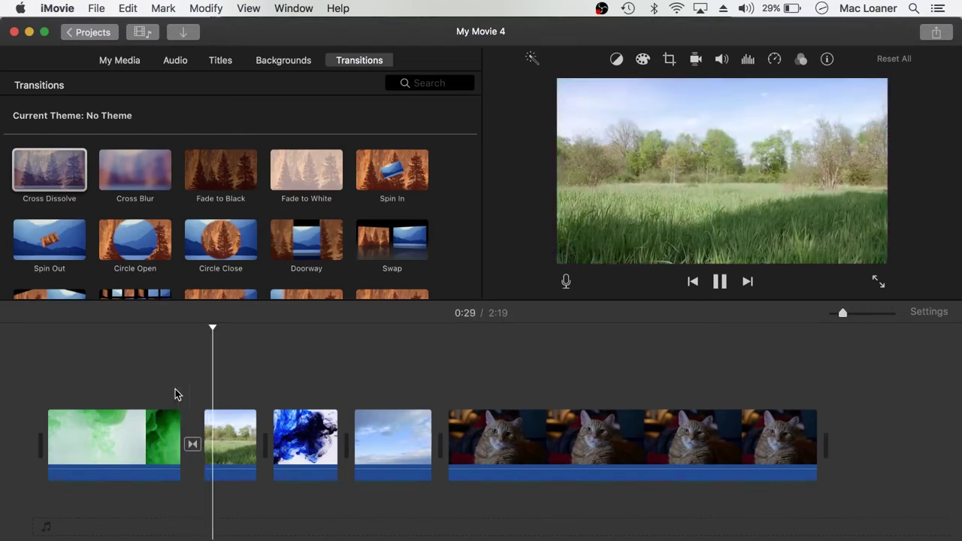
key("space")
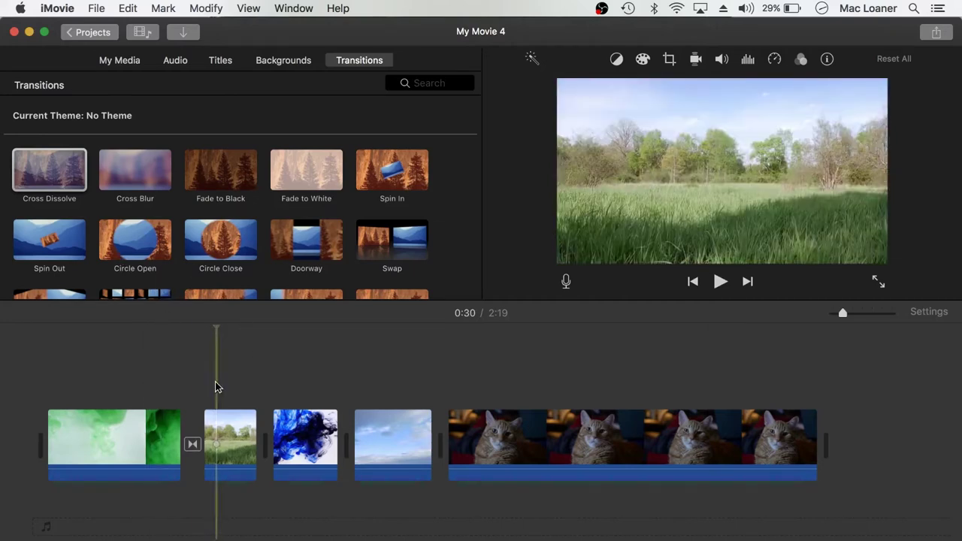
Step: Try to lengthen the Cross Dissolve after the green ink clip to 3.0, 2.0 and 1.5 seconds
double_click(192, 446)
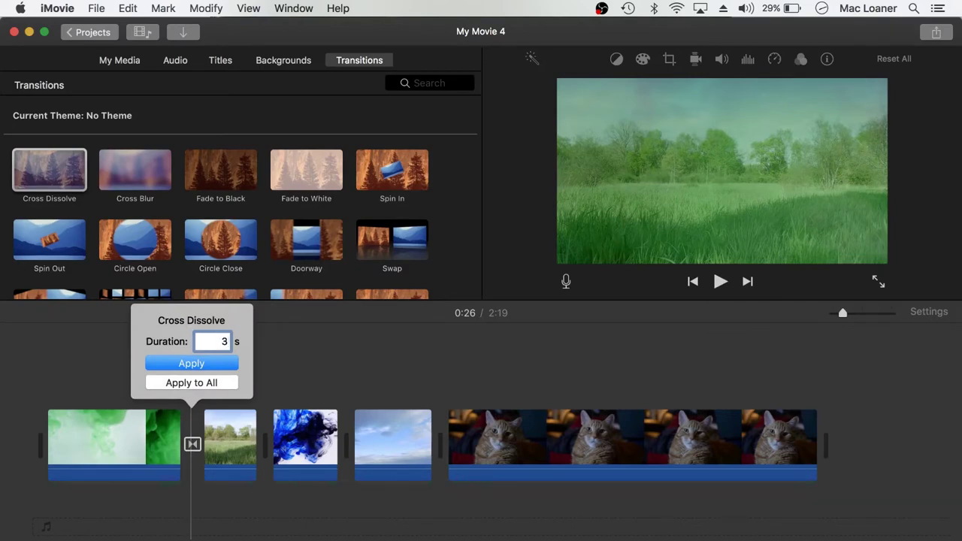
left_click(194, 365)
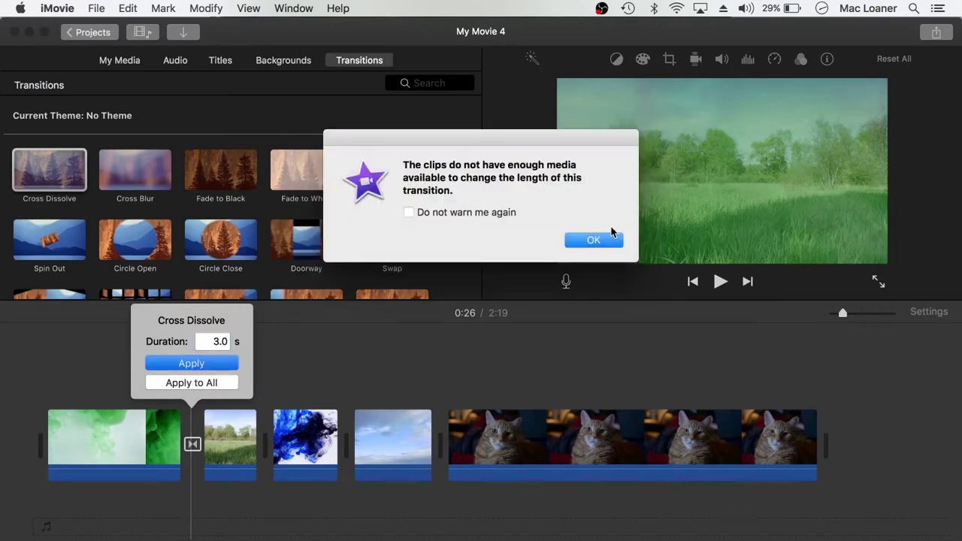
left_click(595, 239)
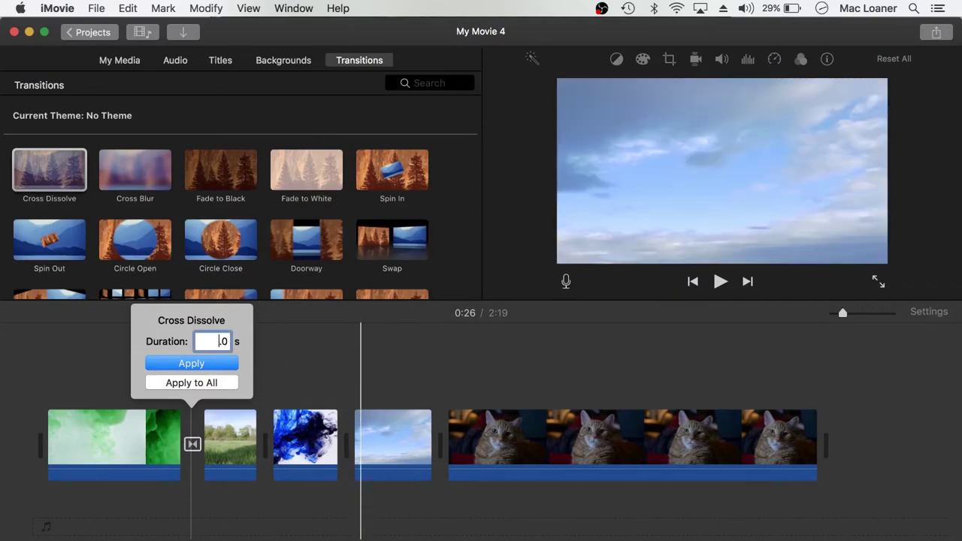
key("Return")
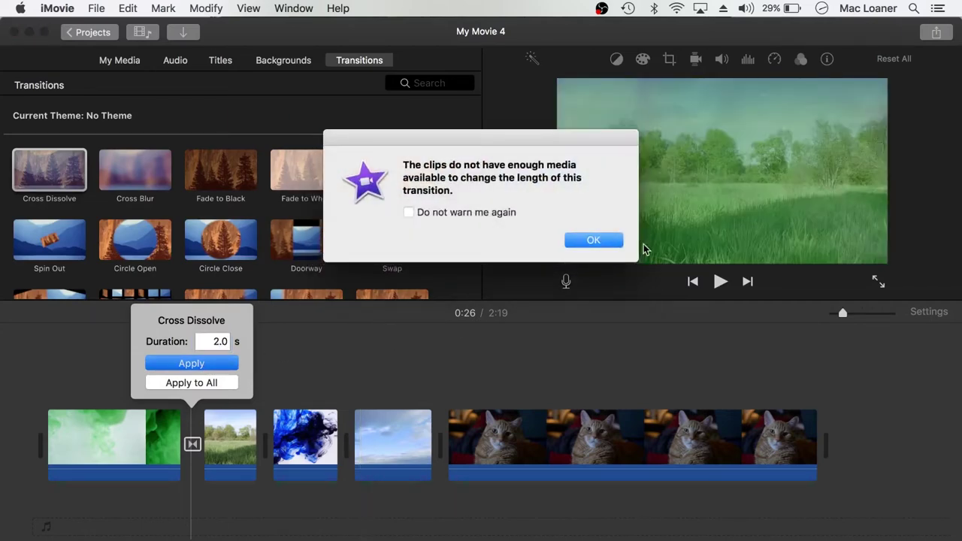
left_click(611, 242)
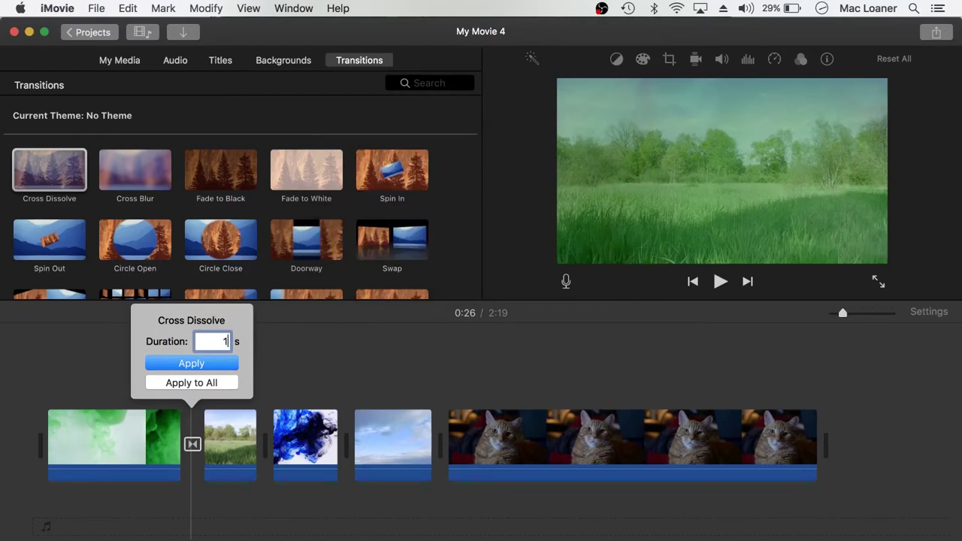
left_click(198, 363)
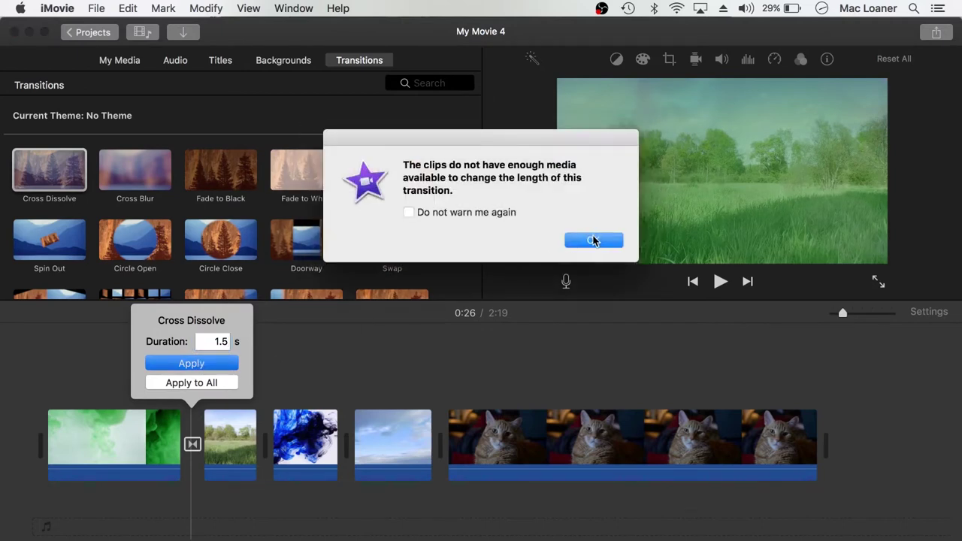
left_click(594, 241)
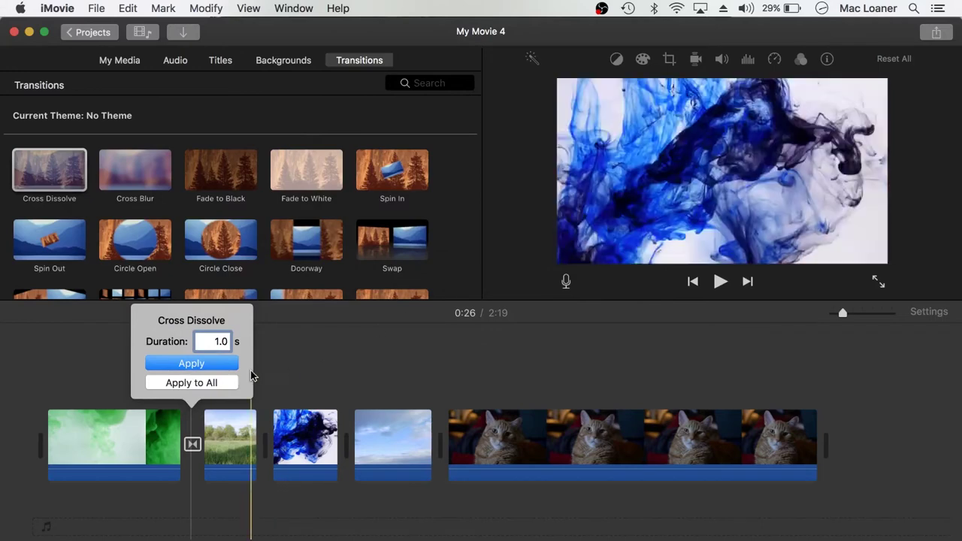
left_click(193, 443)
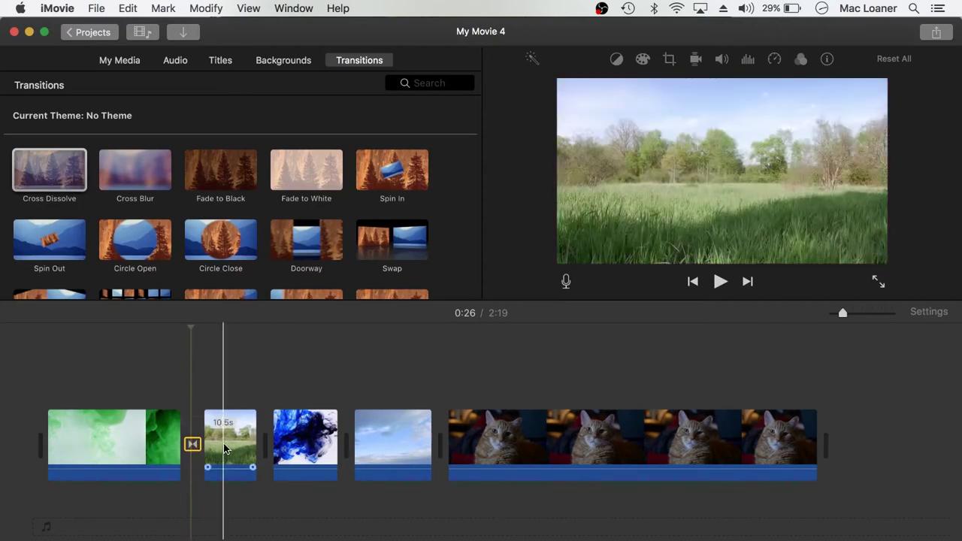
Step: Add a Cross Dissolve between each of the remaining clips: landscape and blue ink, blue ink and sky, sky and cat
left_click_drag(47, 162, 264, 429)
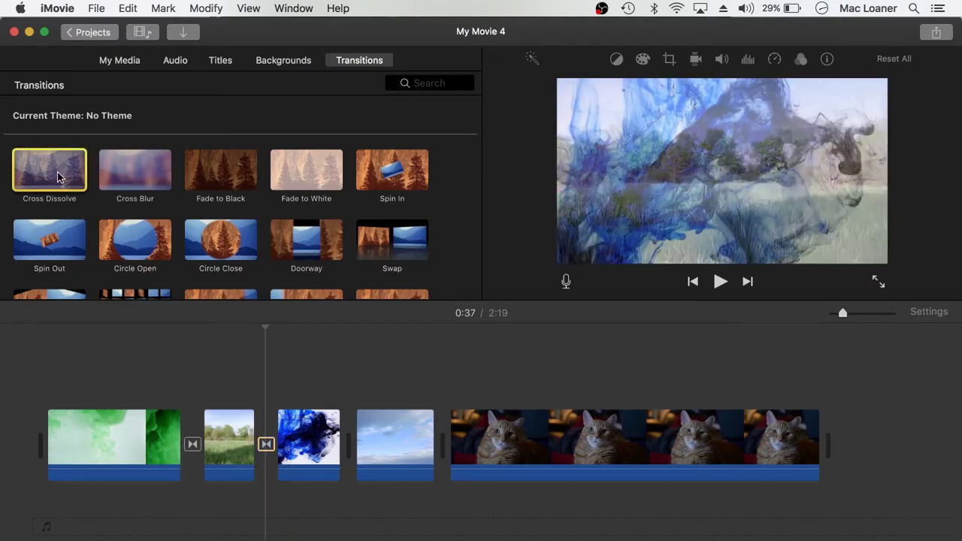
left_click_drag(58, 178, 346, 443)
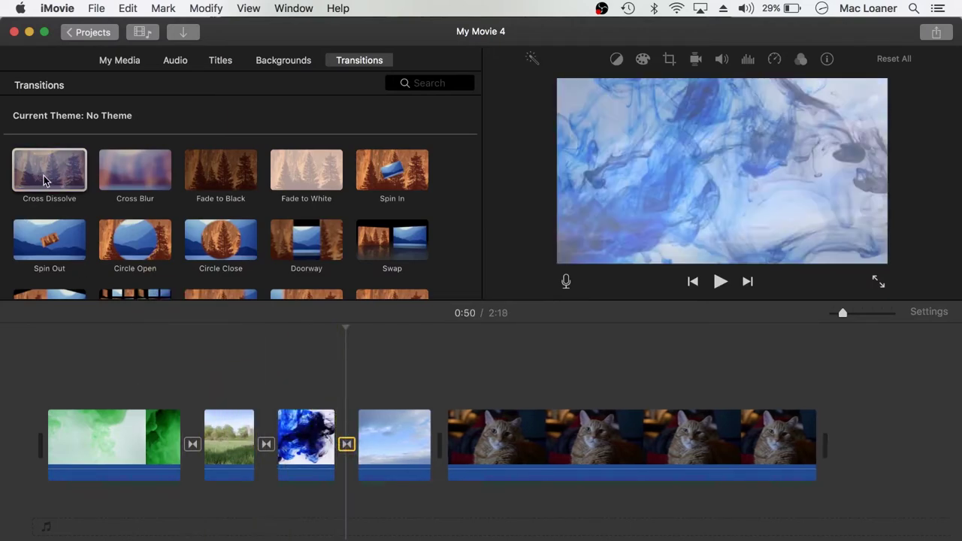
left_click_drag(44, 179, 437, 444)
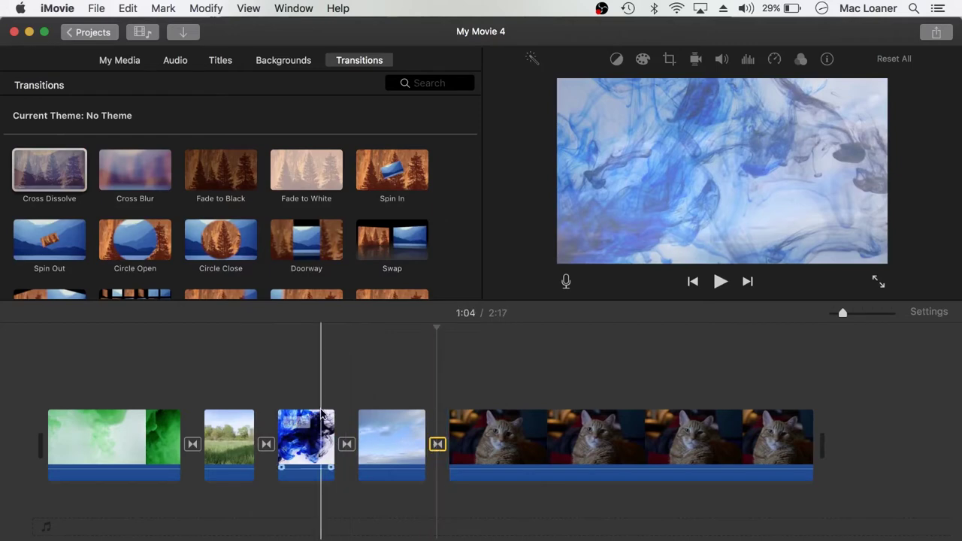
Step: Play the timeline across the Cross Dissolves after the blue ink, landscape and green ink clips to check how they look
key("space")
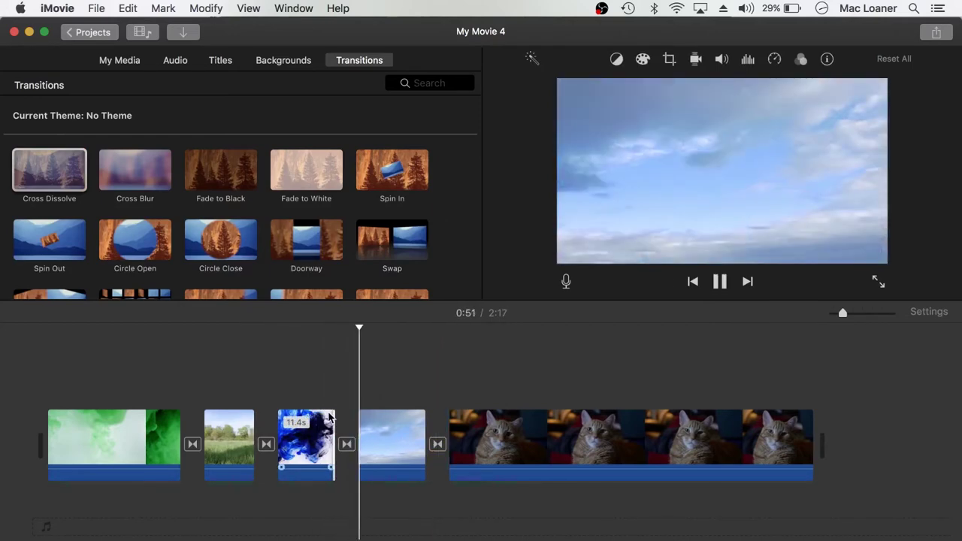
left_click(249, 383)
key("space")
key("space")
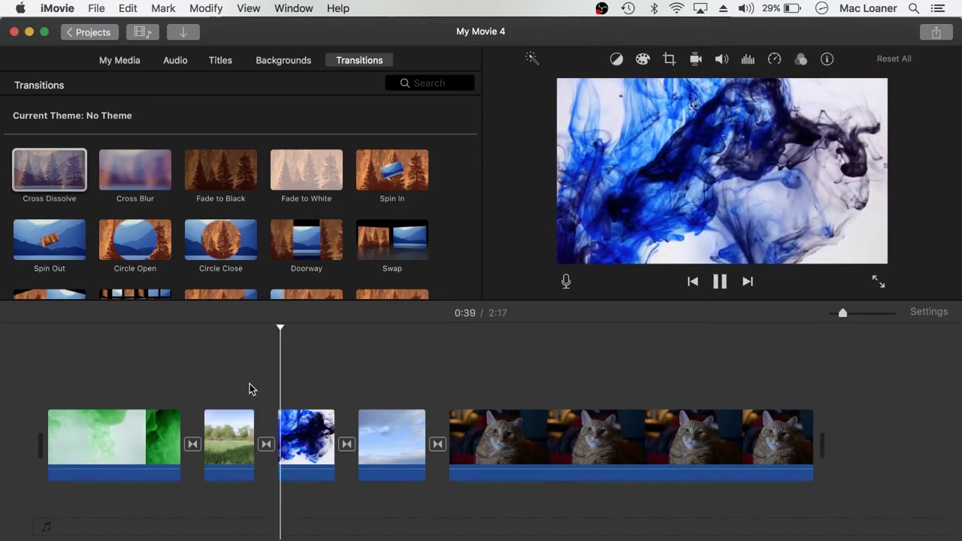
key("space")
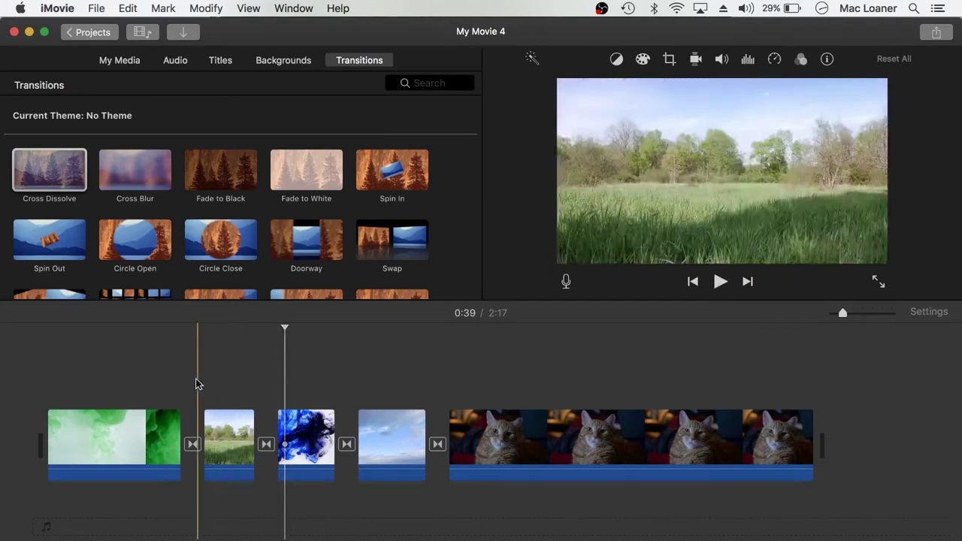
left_click(176, 379)
key("space")
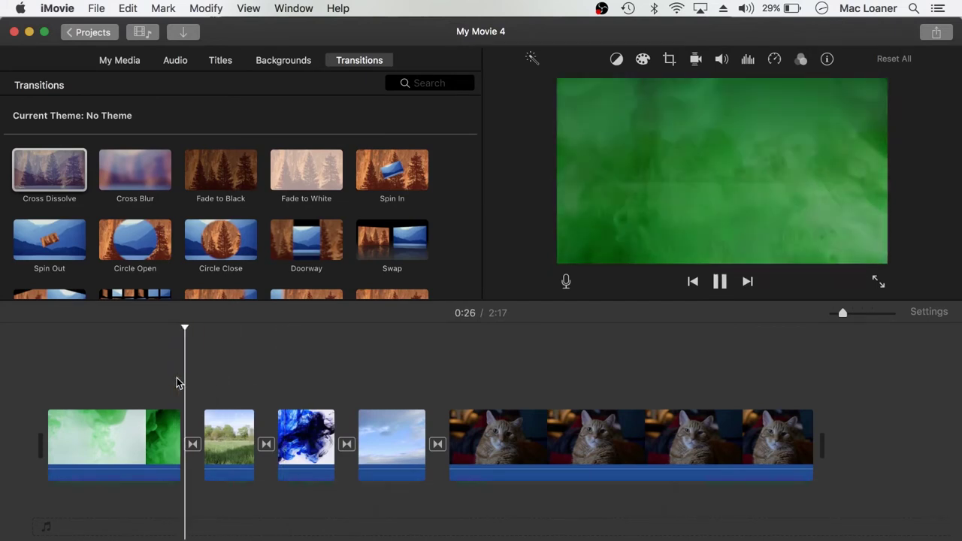
Step: Play the timeline across the Cross Dissolve between the sky and cat clips to check how it looks
key("space")
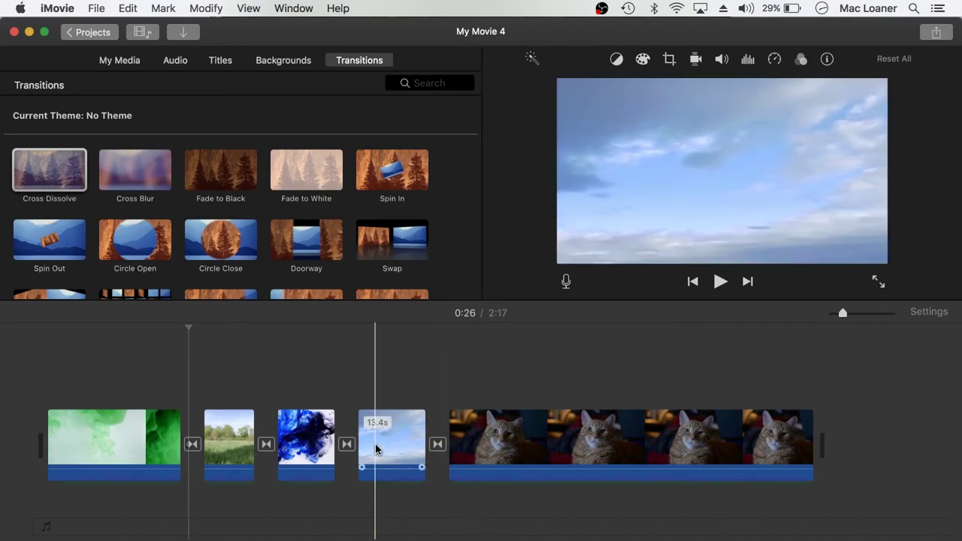
left_click(436, 445)
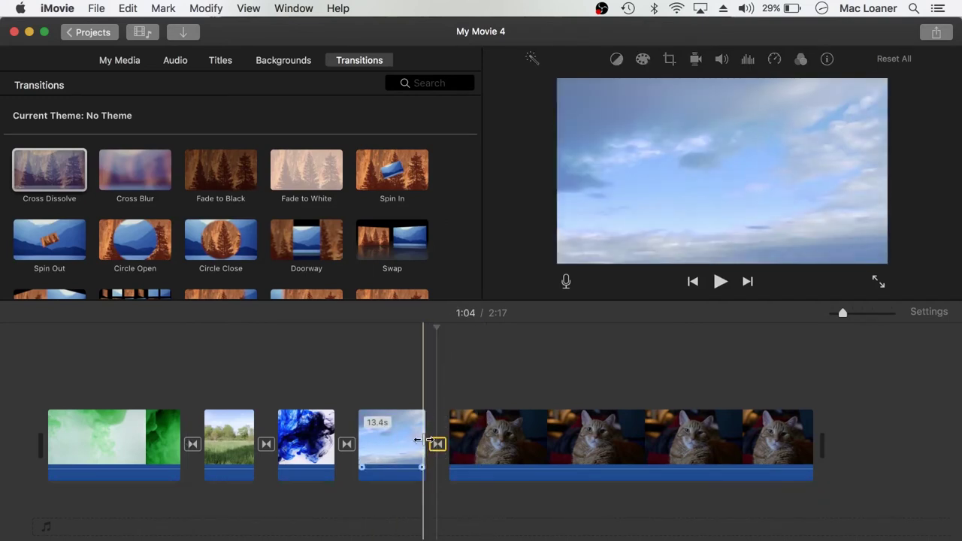
key("space")
key("space")
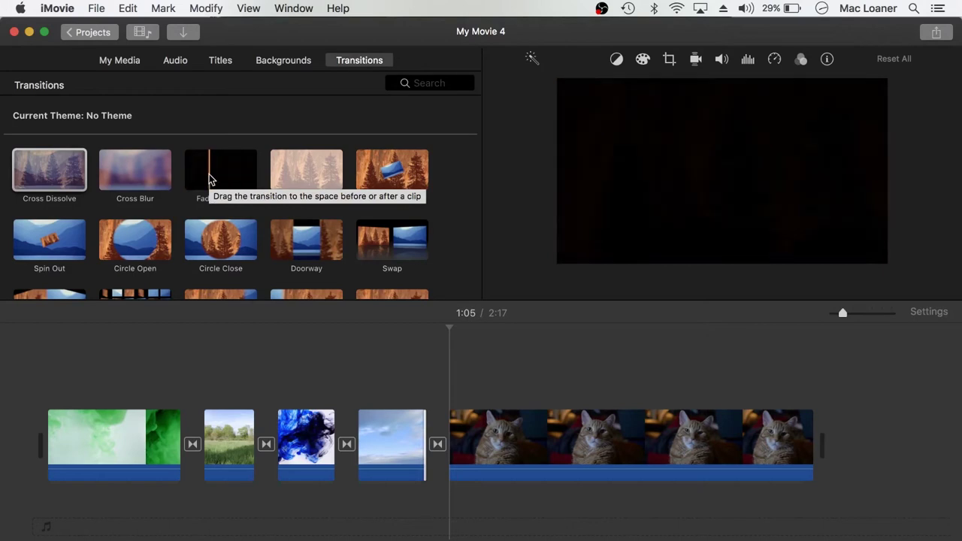
Step: Add a Fade to Black transition before the green ink clip and another after the cat clip
left_click(210, 179)
left_click_drag(235, 171, 64, 430)
left_click_drag(201, 164, 808, 432)
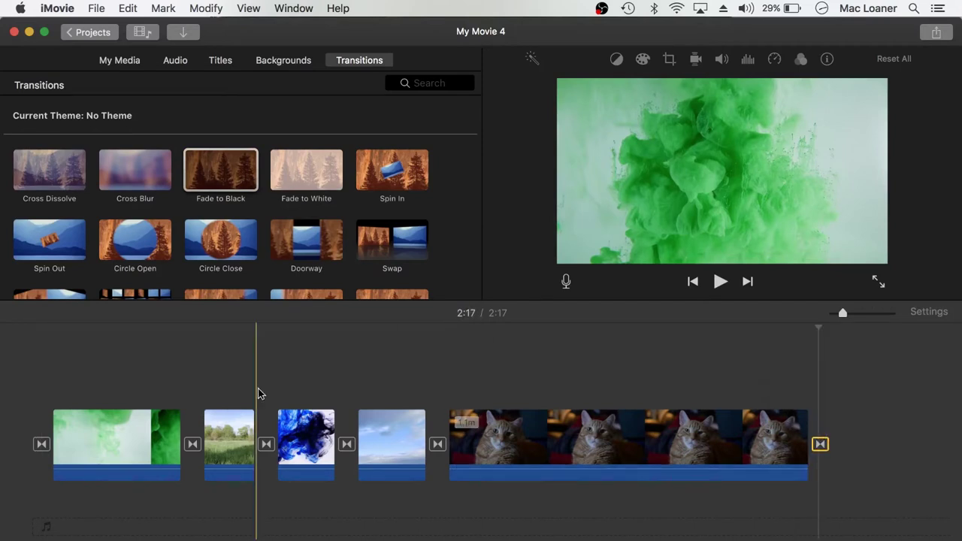
Step: Play the timeline's opening Fade to Black, check the end of the cat clip and look through the transition choices
left_click(13, 421)
key("space")
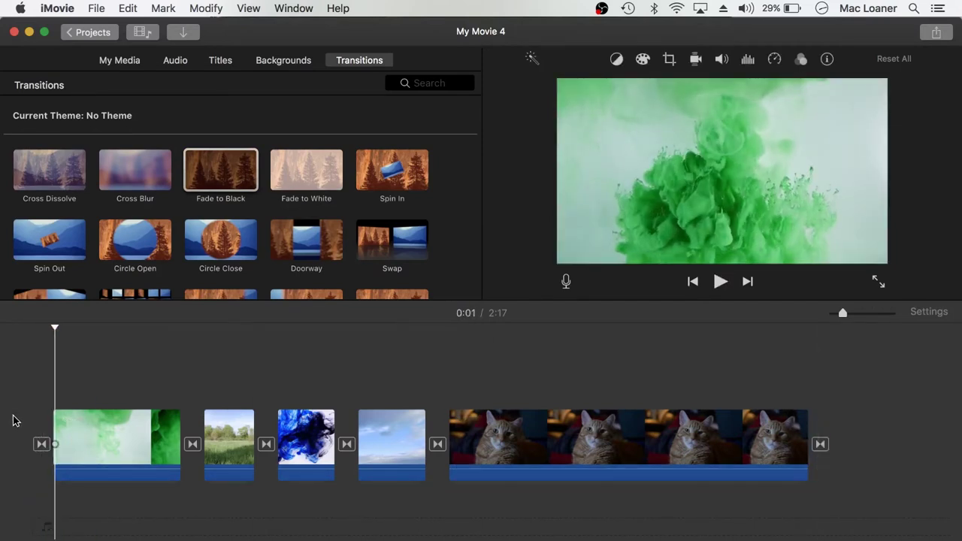
key("space")
left_click(798, 442)
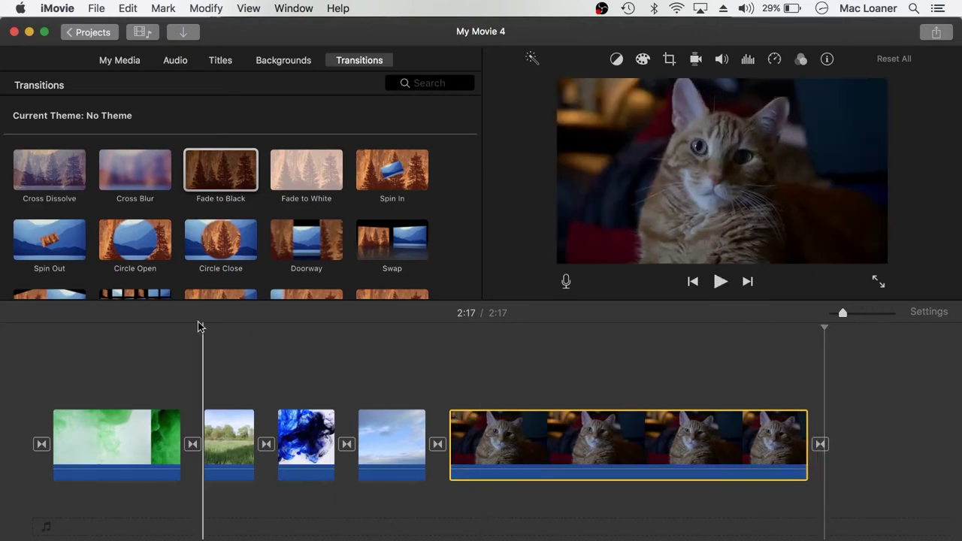
left_click(163, 329)
scroll(215, 197, "down", 2)
scroll(216, 197, "up", 2)
scroll(216, 197, "down", 3)
scroll(215, 198, "up", 3)
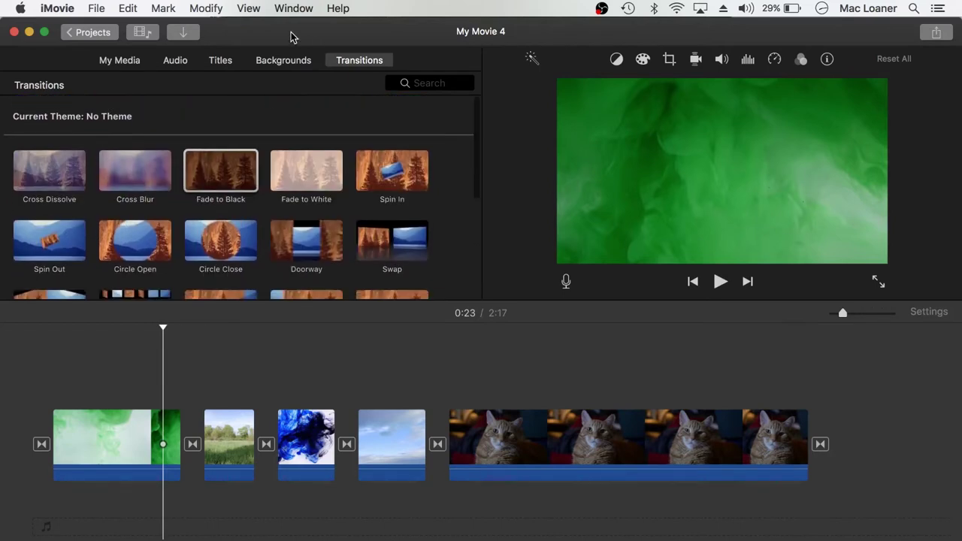
Step: Browse the title styles and add a Gravity title above the start of the green ink clip
left_click(219, 60)
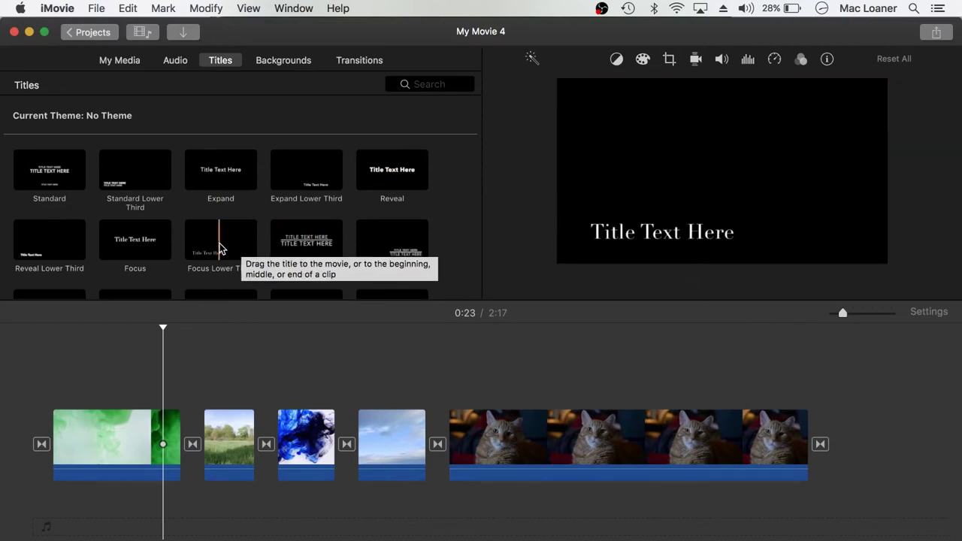
scroll(190, 241, "down", 5)
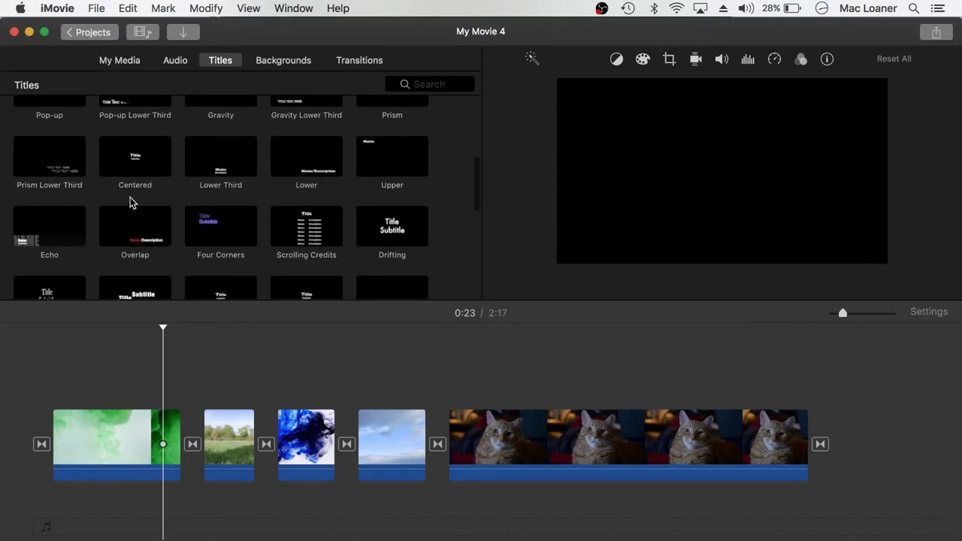
scroll(130, 202, "down", 4)
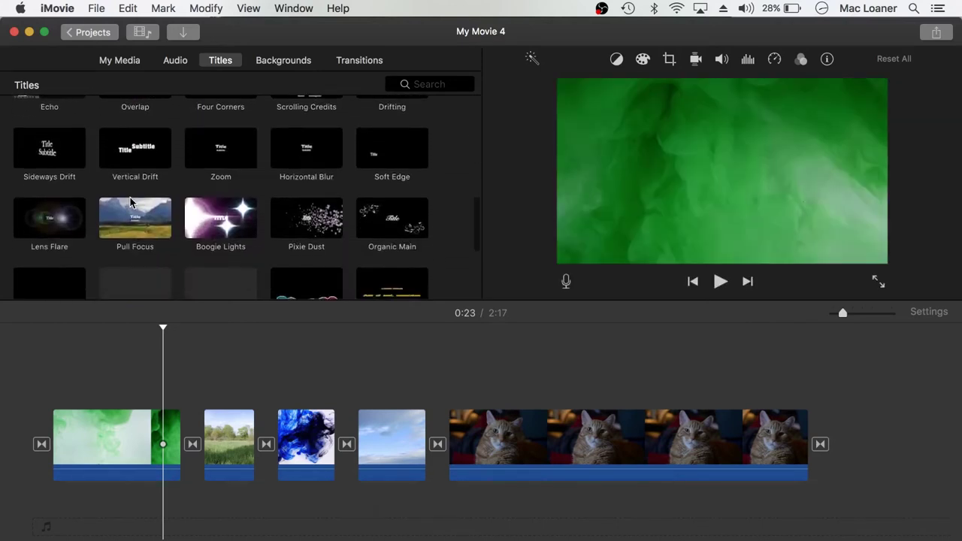
scroll(130, 197, "up", 4)
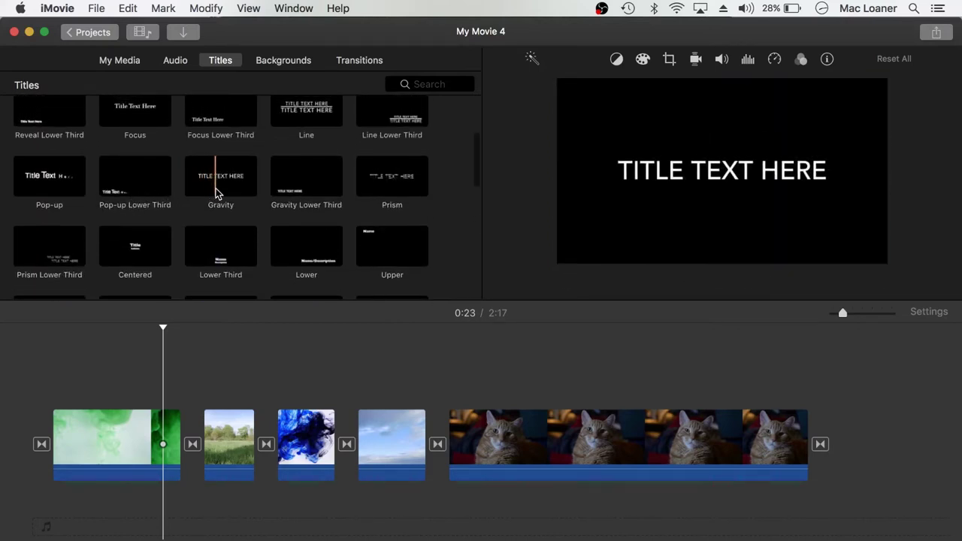
left_click(223, 184)
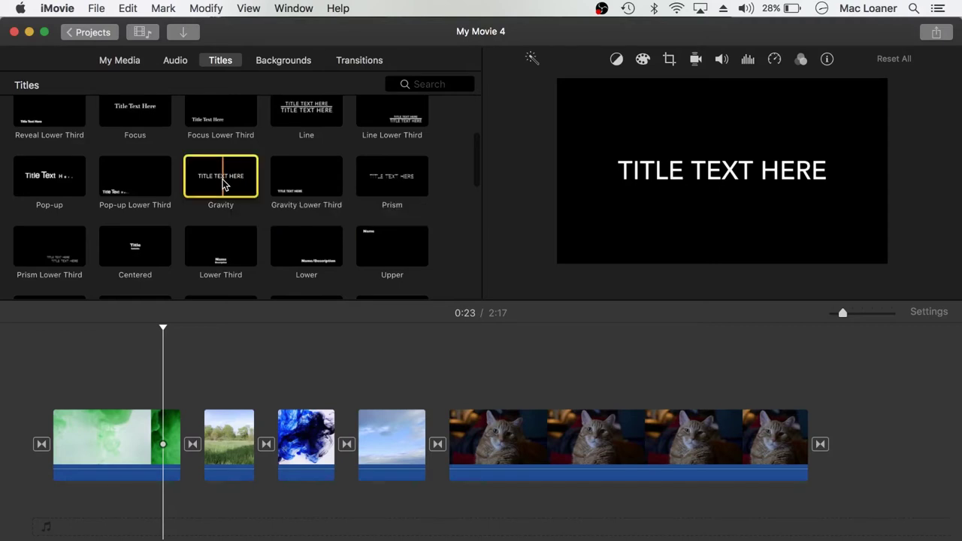
left_click_drag(223, 184, 54, 389)
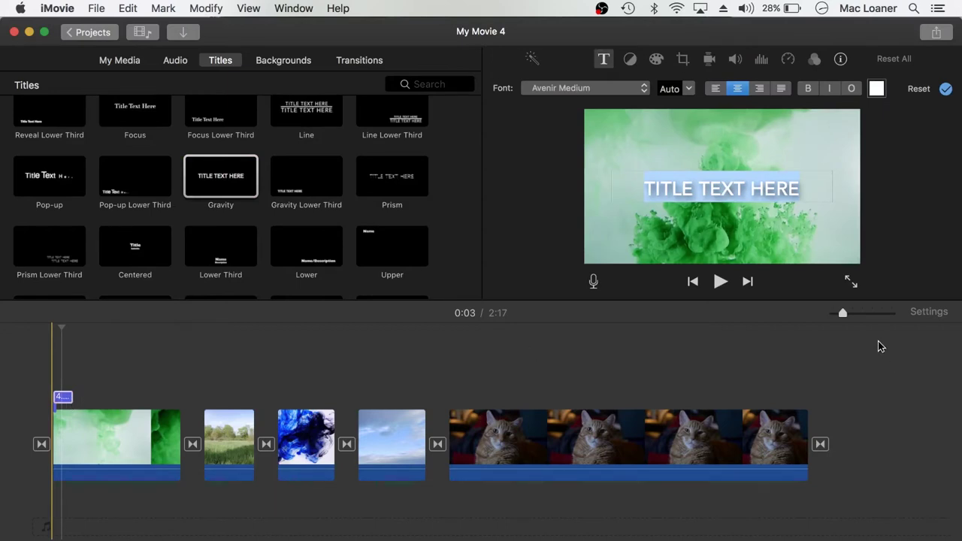
Step: Extend the Gravity title to 25.4 s so that it spans the whole green ink clip
left_click_drag(862, 313, 863, 315)
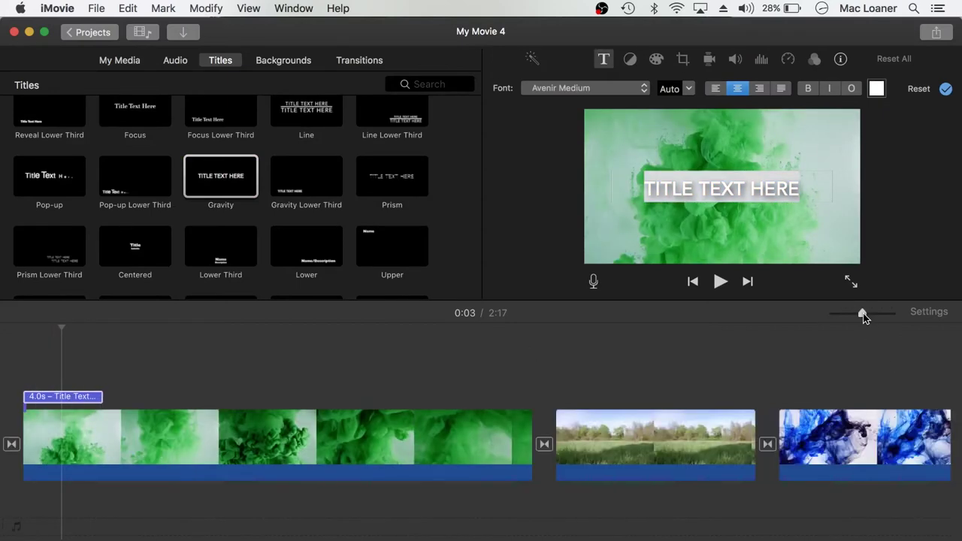
left_click(88, 402)
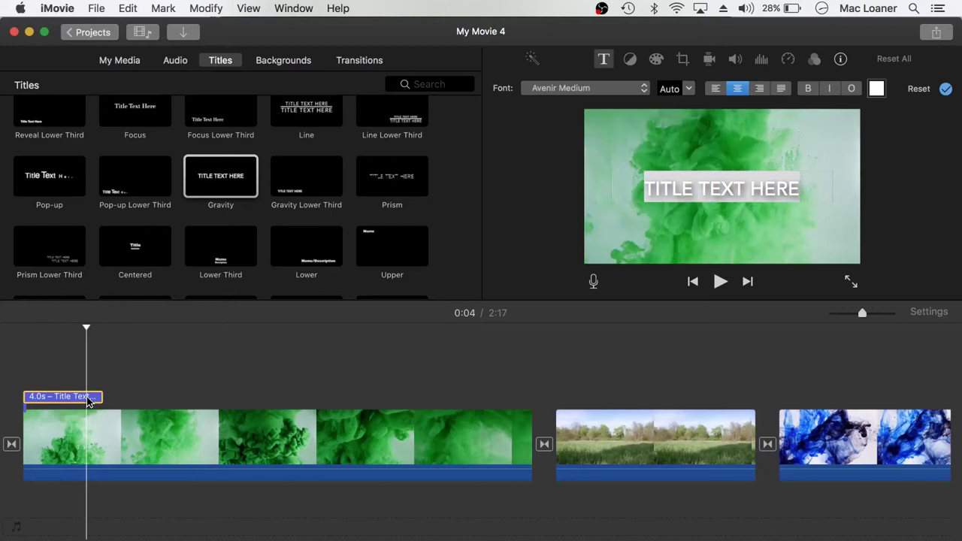
left_click(804, 188)
left_click(95, 401)
left_click_drag(103, 397, 533, 400)
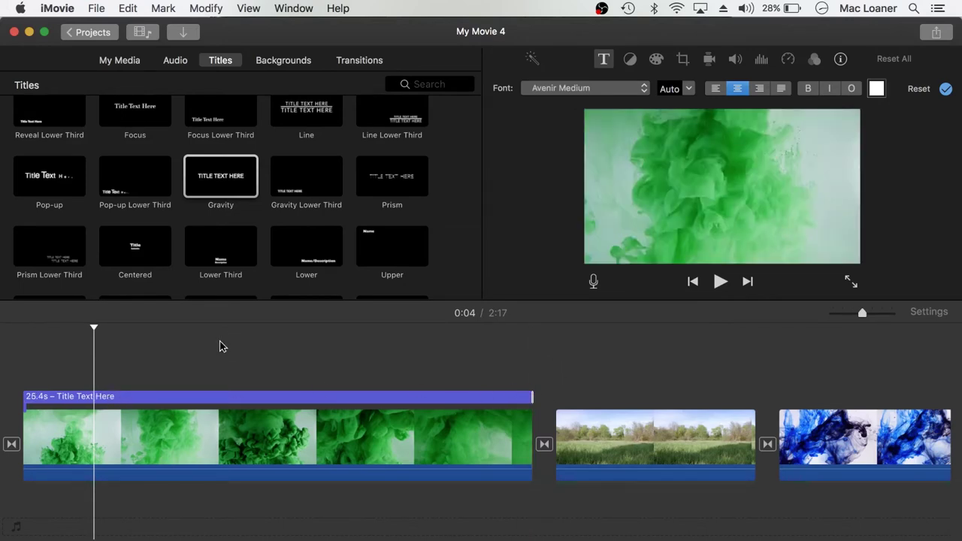
Step: Open the Gravity title's text and look through the available fonts, keeping Avenir Medium
left_click(177, 398)
left_click(738, 181)
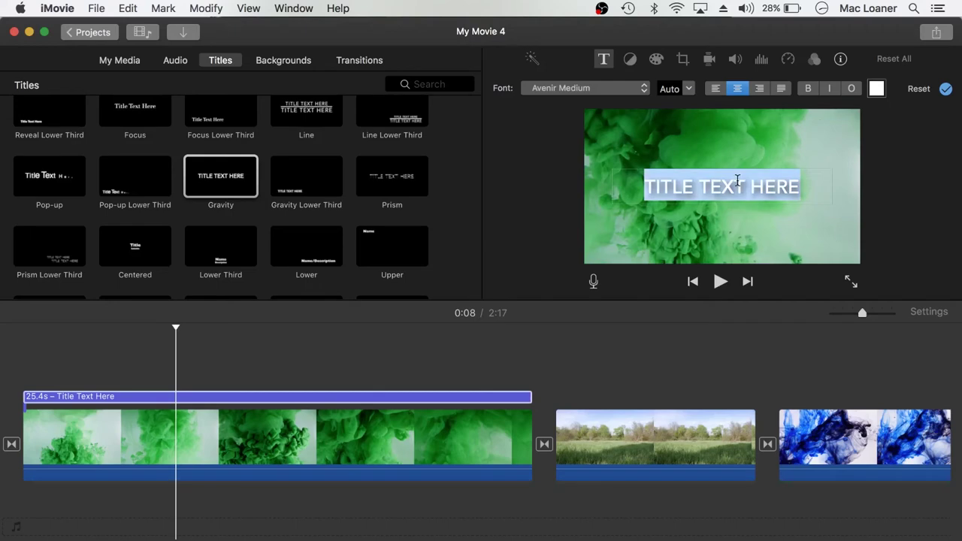
left_click(587, 89)
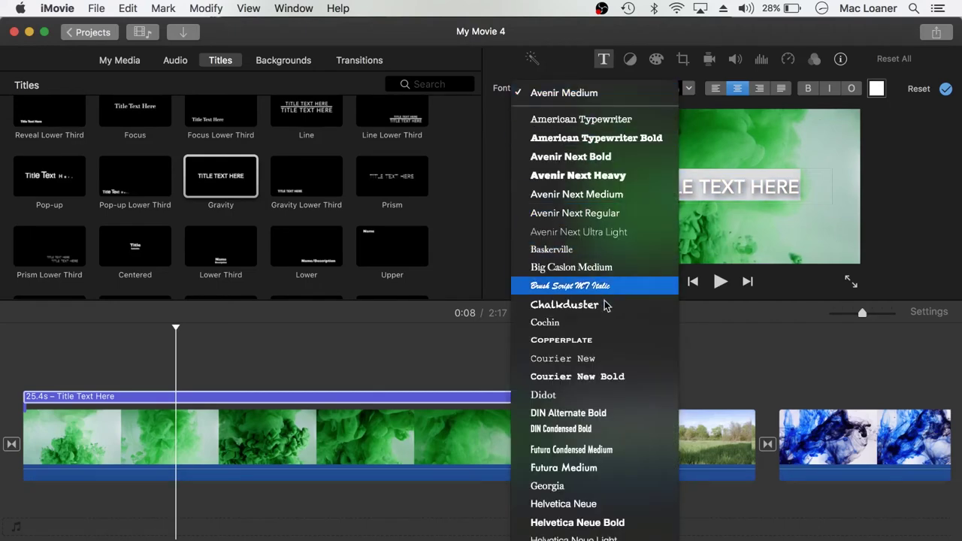
left_click(700, 100)
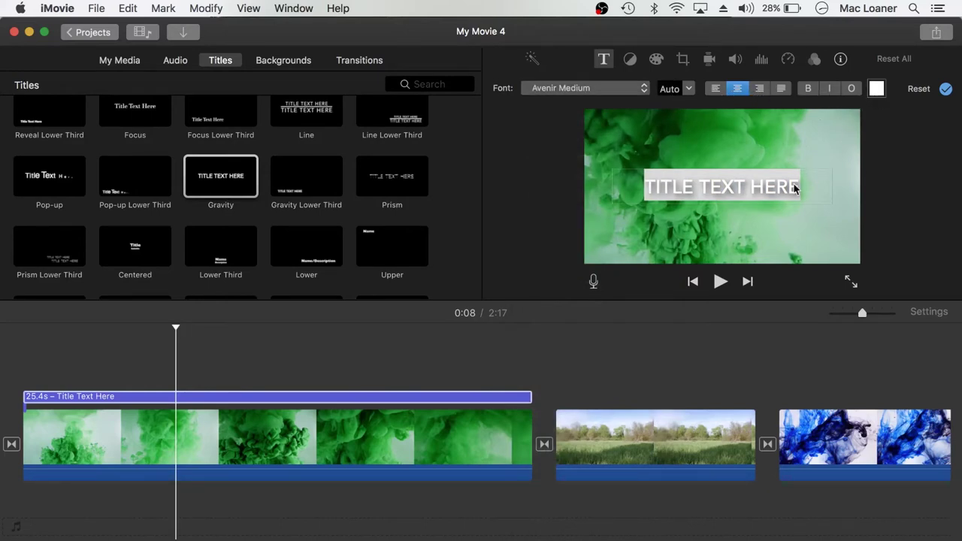
Step: Replace the title's placeholder text with "IMOVIE DEMO BY:" followed by the author's full name
left_click(746, 185)
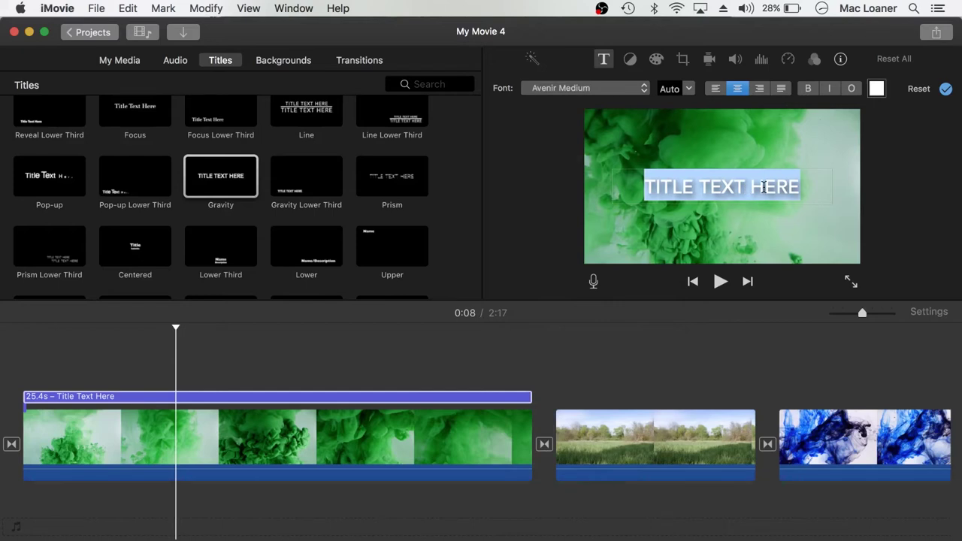
key("BackSpace")
type("IMO")
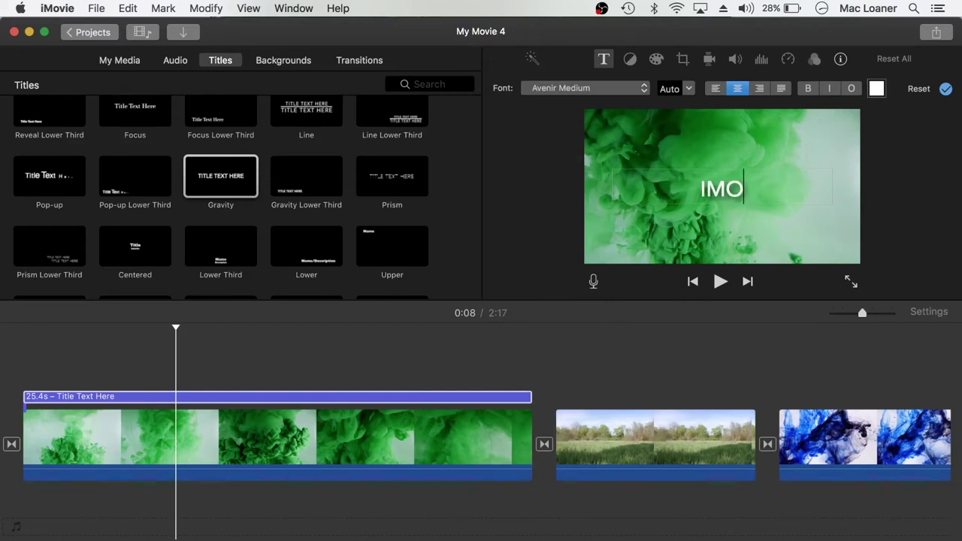
type("VIE TUTO")
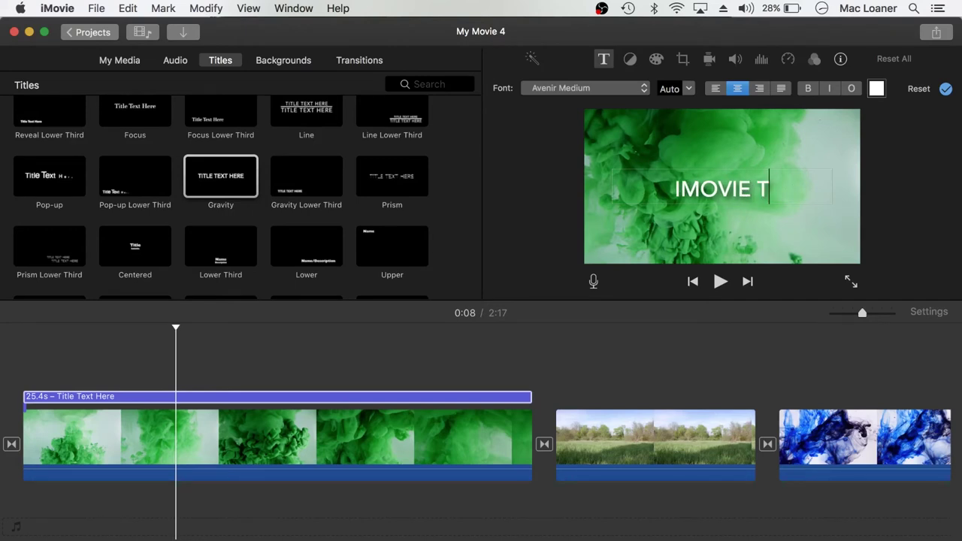
key("BackSpace")
key("BackSpace")
key("BackSpace")
key("BackSpace")
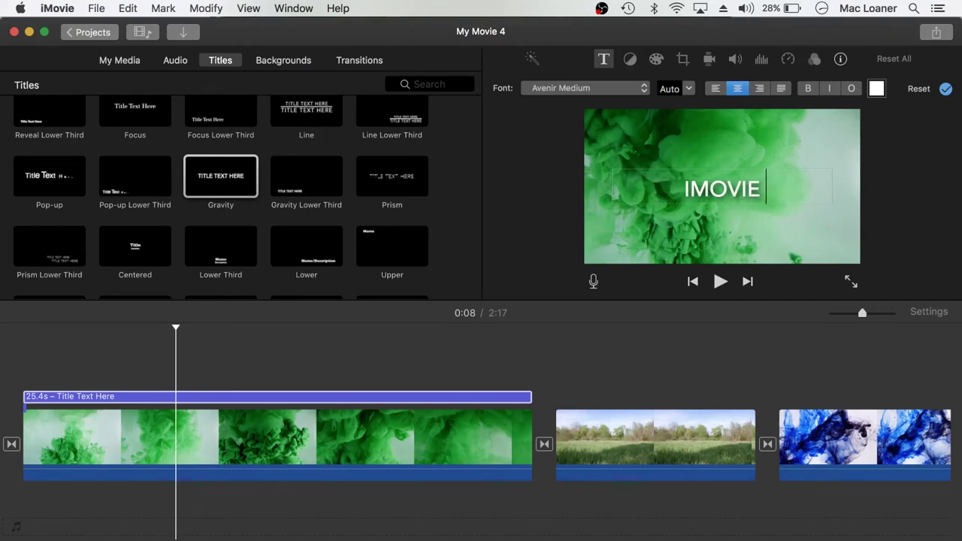
type("DEM")
key("BackSpace")
type("MO")
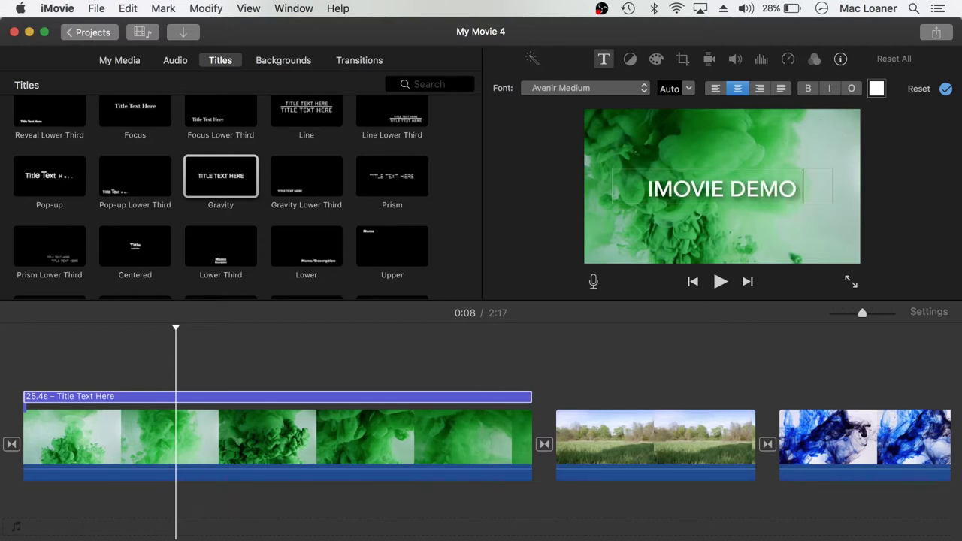
type(" BY: ")
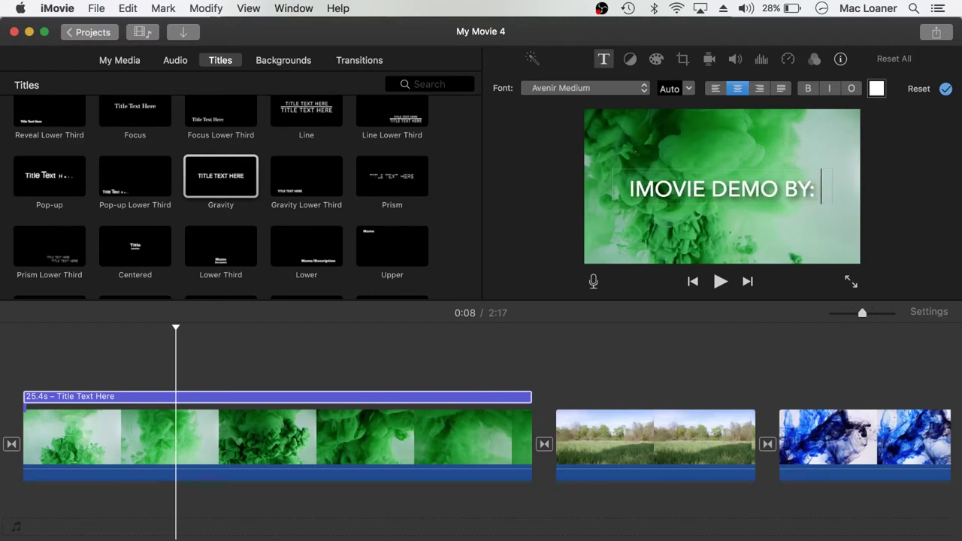
type("JOHNATHAN BAKER")
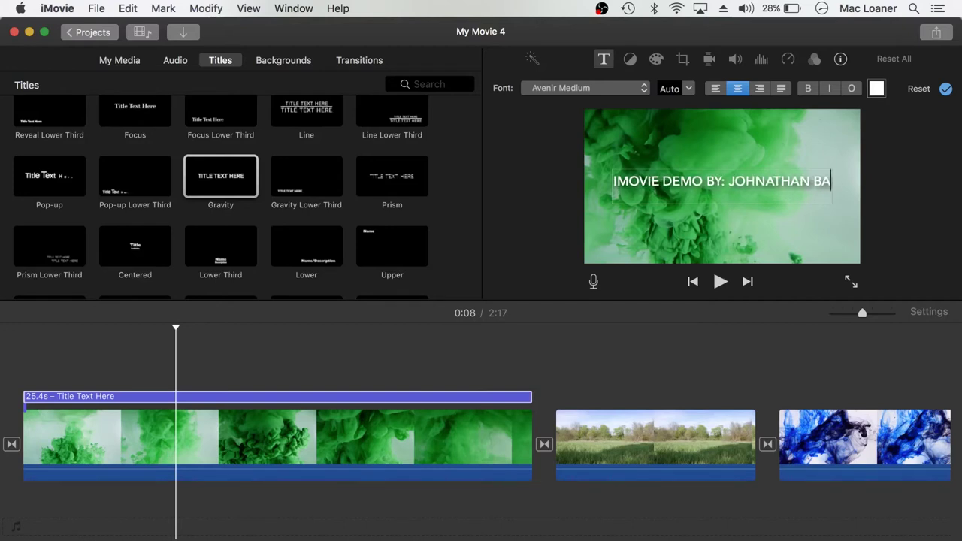
left_click(530, 204)
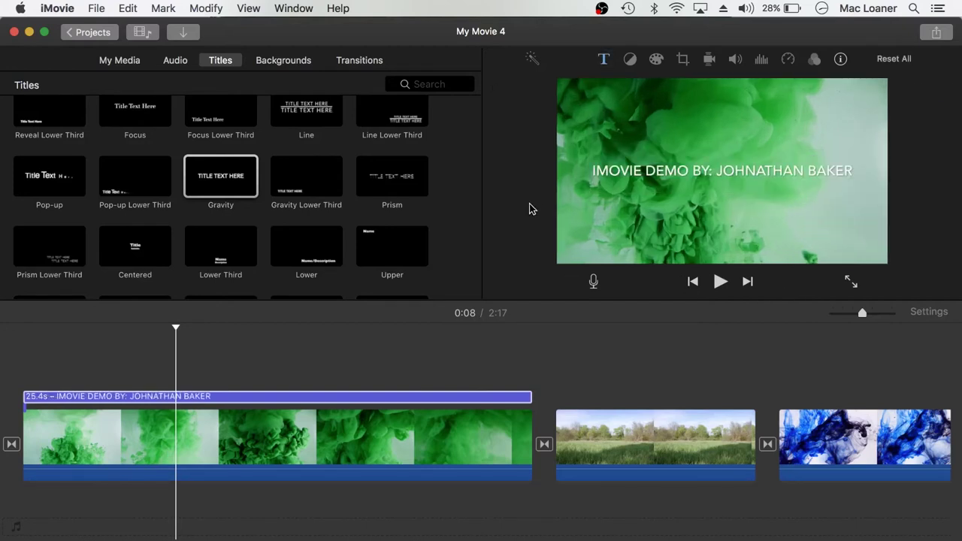
Step: Play the timeline over the start and end of the Gravity title to check its animation
left_click(21, 358)
key("space")
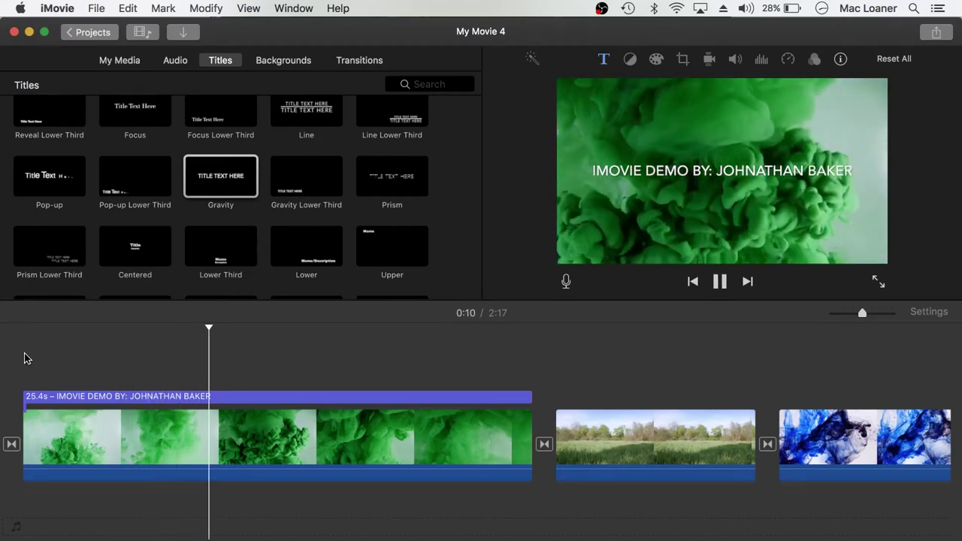
left_click(525, 366)
key("space")
left_click(490, 367)
key("space")
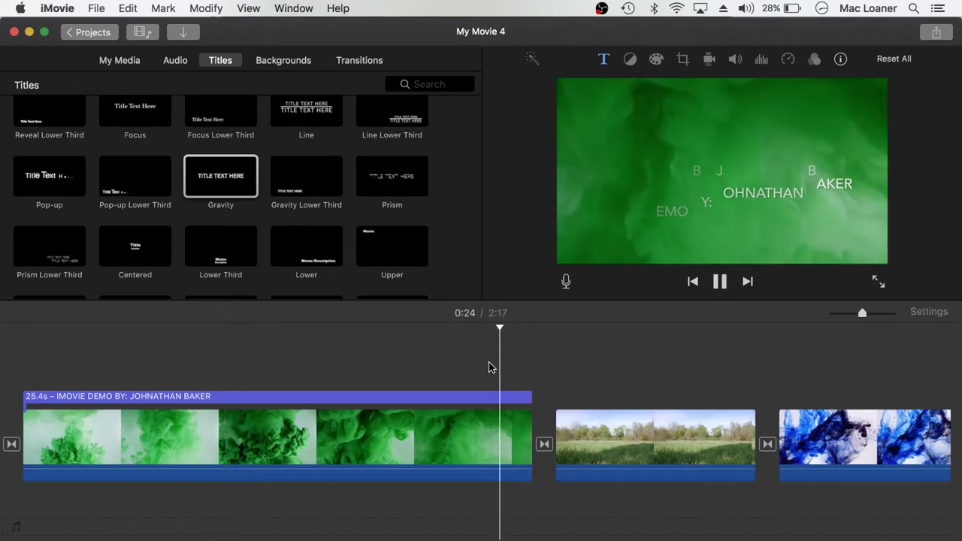
key("space")
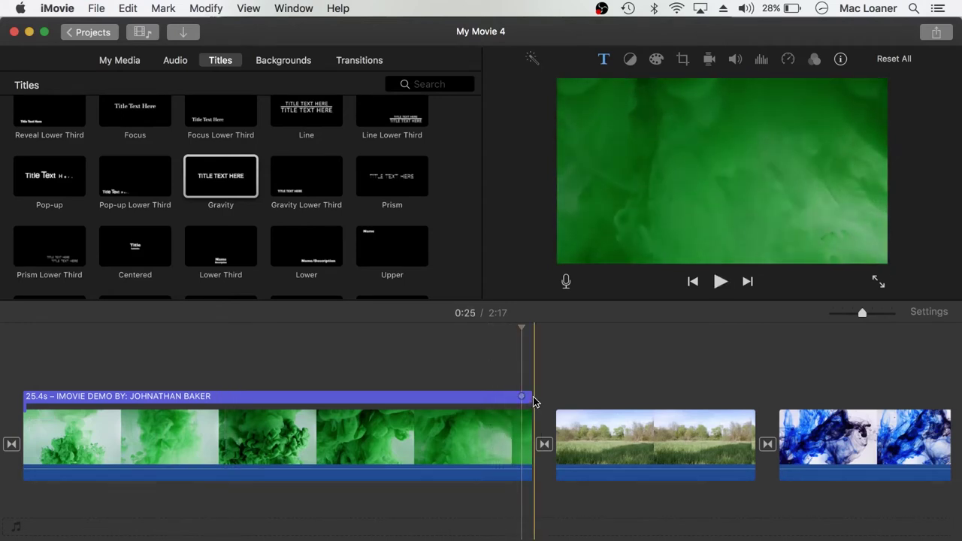
Step: Shorten the Gravity title to 13.0 s and change the word DEMO in its text to TUTORIAL
left_click_drag(531, 397, 282, 402)
double_click(220, 402)
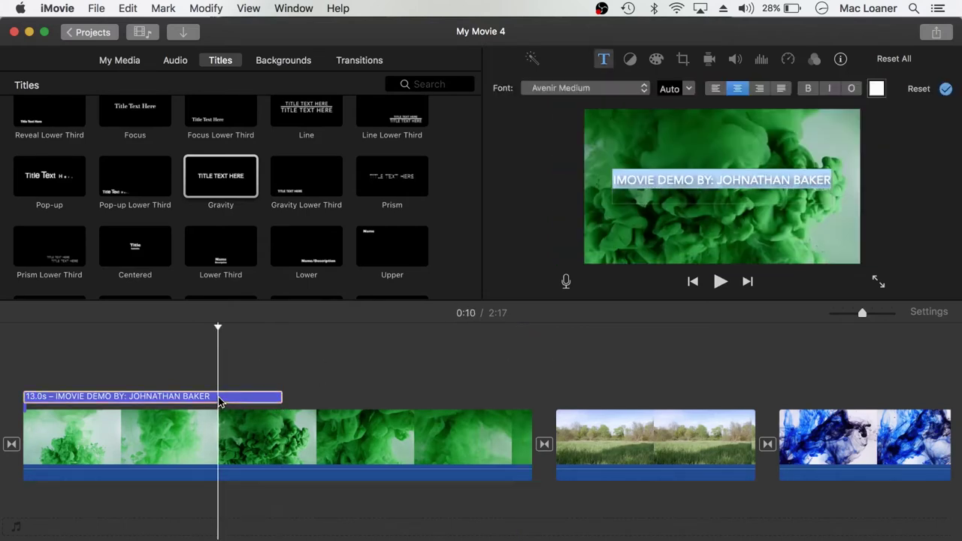
left_click(691, 181)
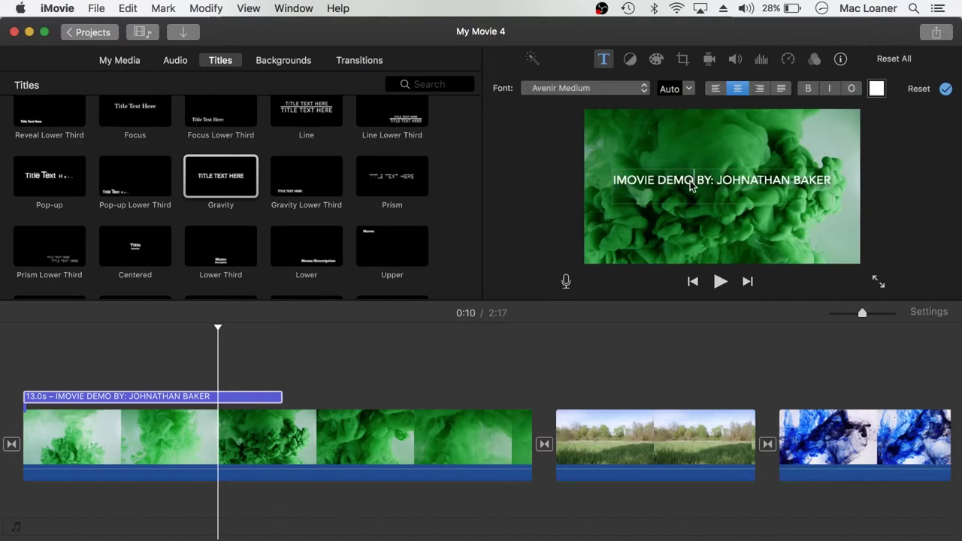
key("BackSpace")
key("BackSpace")
key("BackSpace")
key("BackSpace")
type("TUTORIAL")
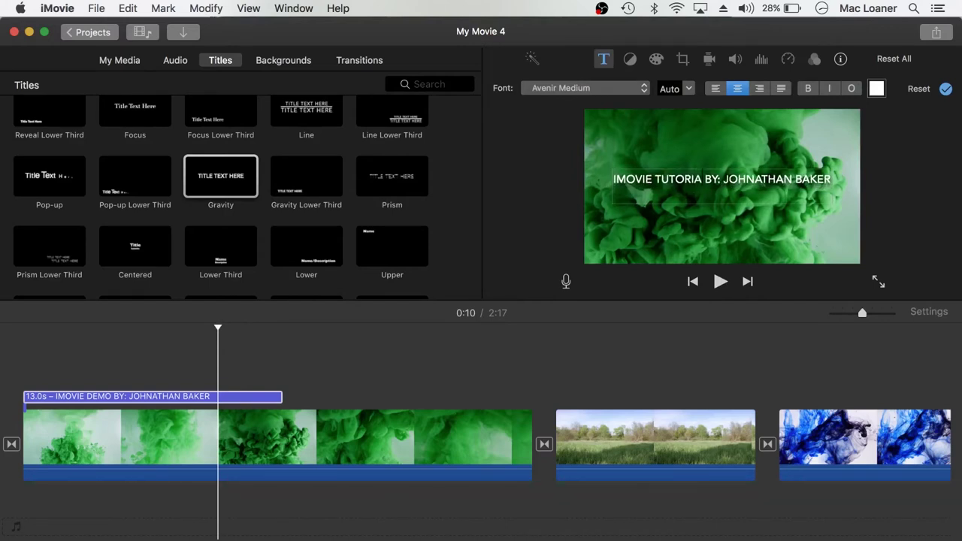
left_click(656, 237)
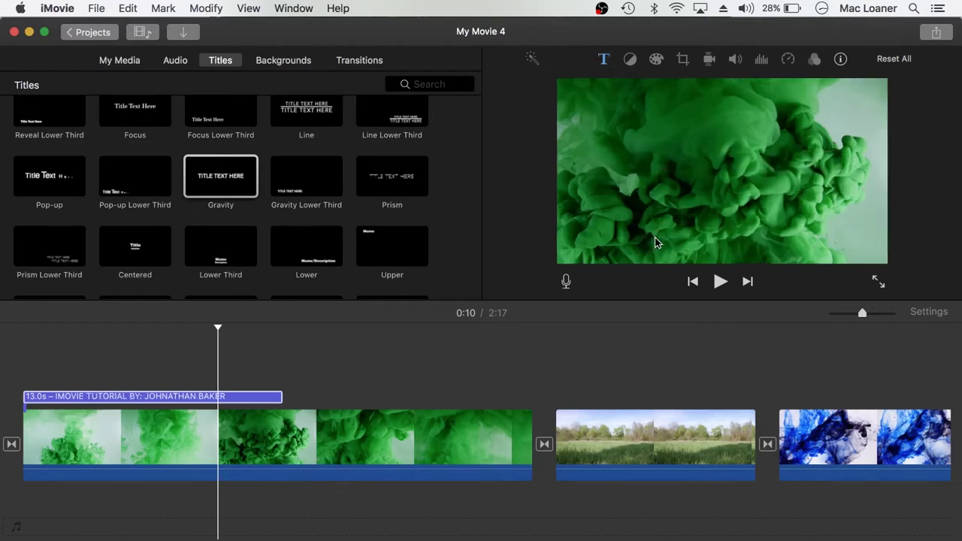
Step: Check the Gravity title's text and play the movie's opening seconds to preview it
double_click(236, 396)
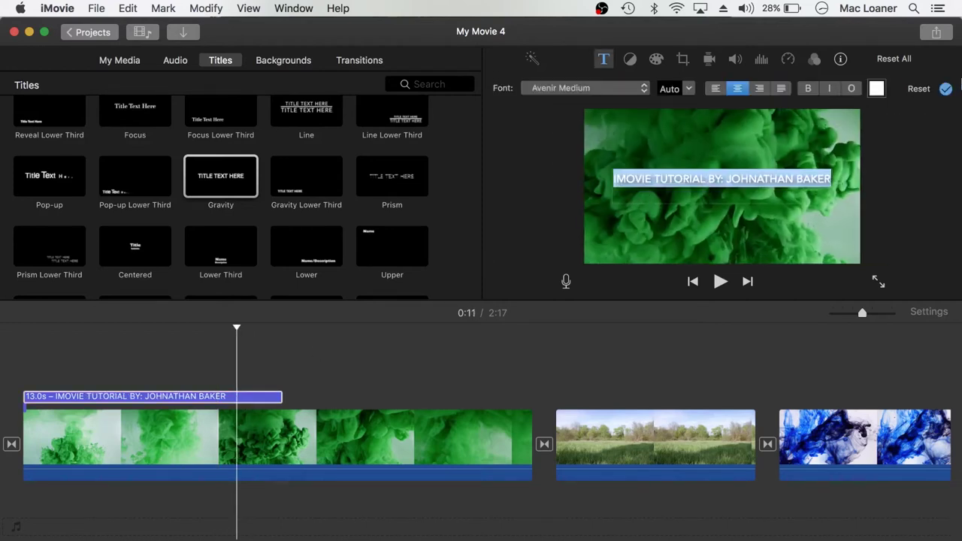
left_click(946, 89)
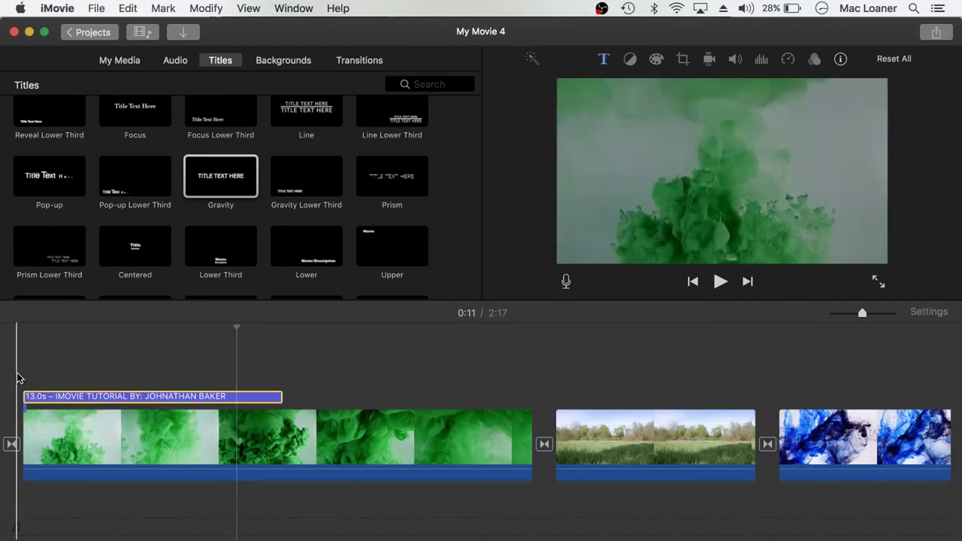
left_click(18, 378)
key("space")
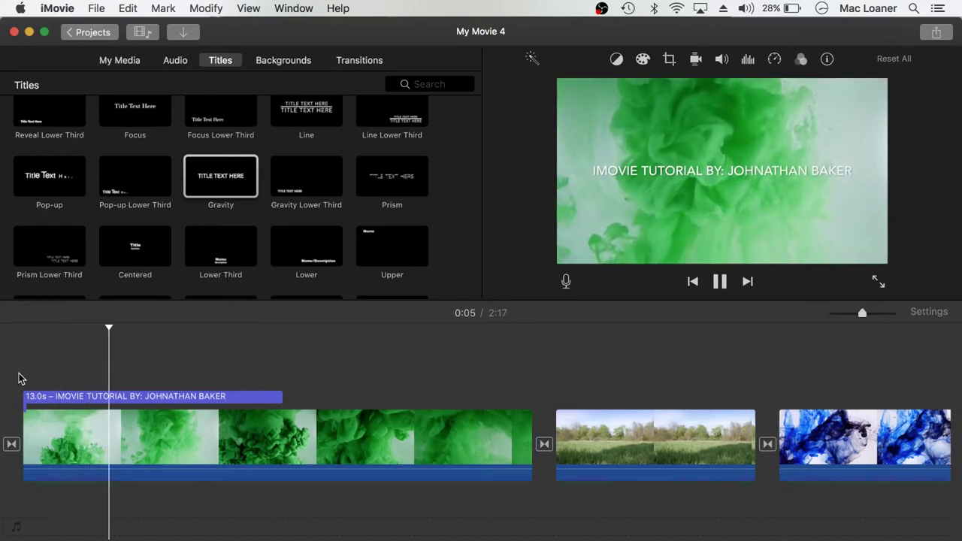
key("space")
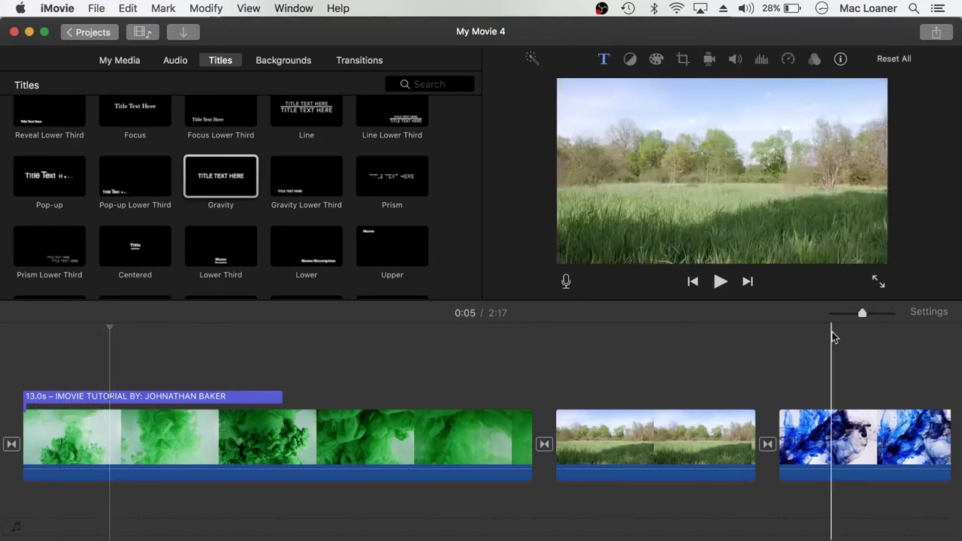
Step: Show the whole timeline, look through the titles, audio and map backgrounds, and return to the project's media clips
left_click_drag(860, 313, 843, 314)
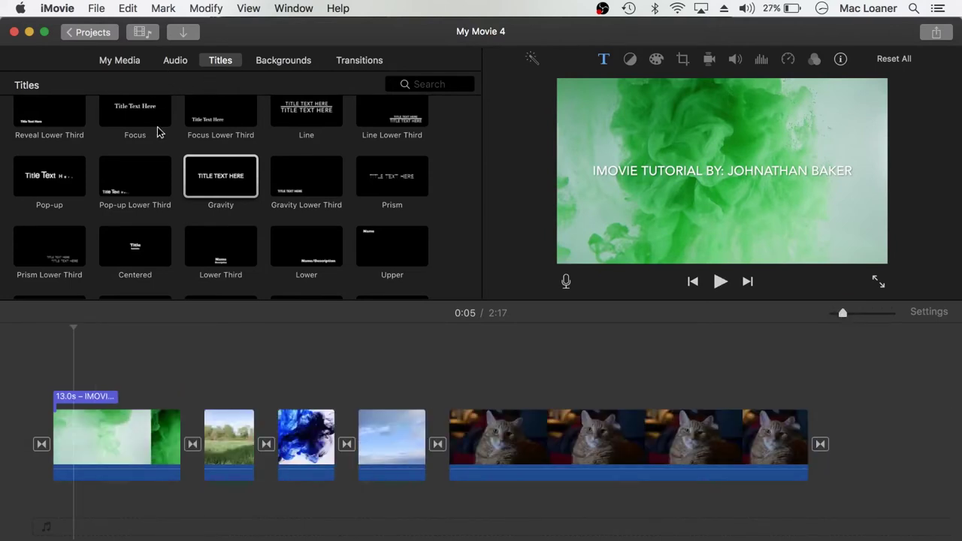
scroll(176, 178, "up", 5)
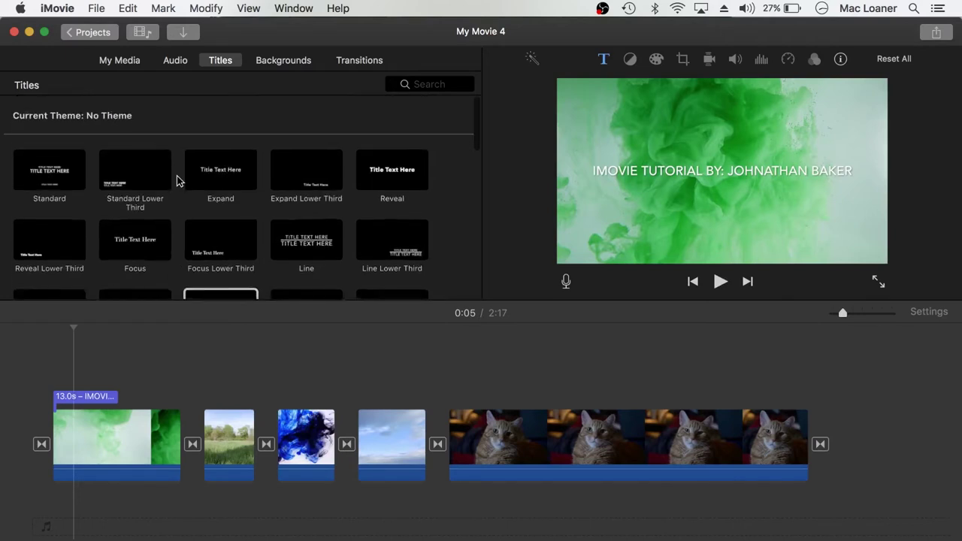
left_click(182, 64)
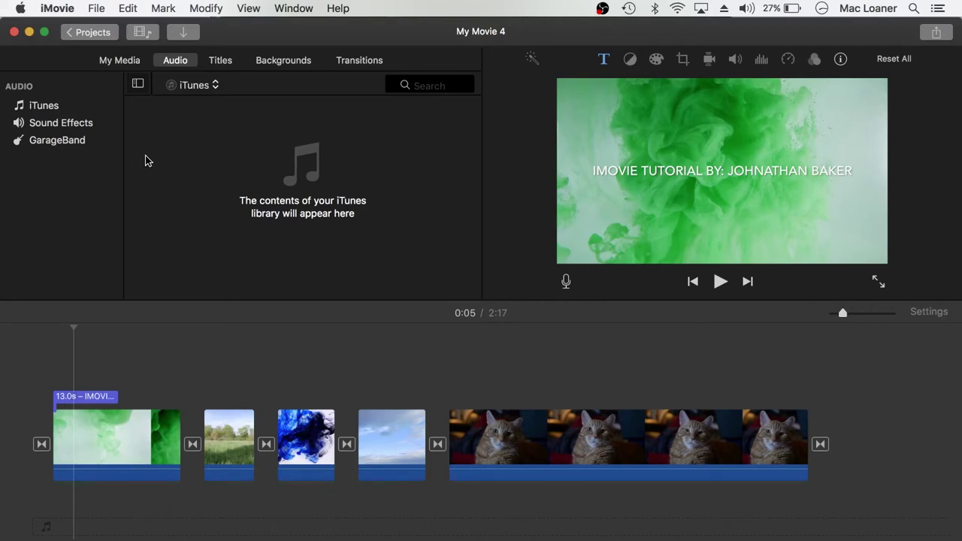
left_click(290, 62)
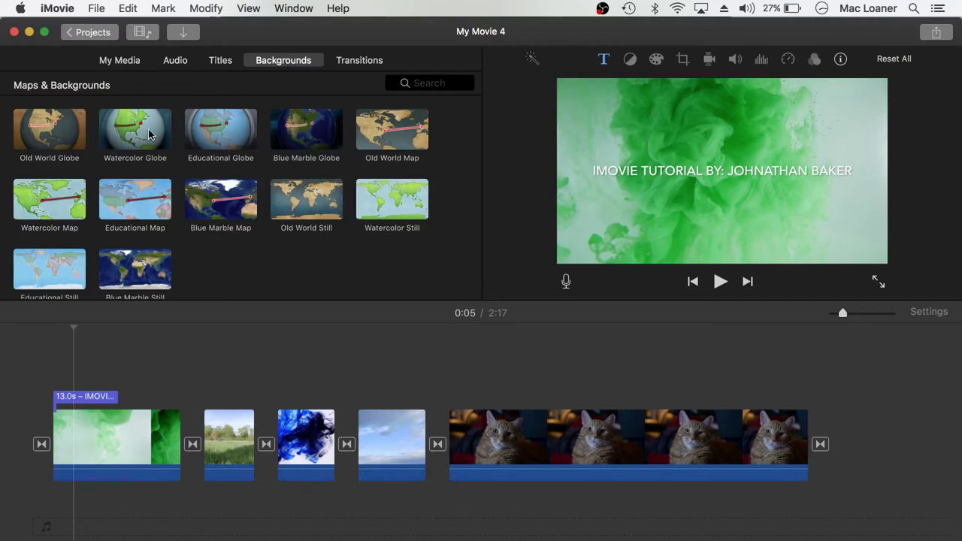
left_click(218, 135)
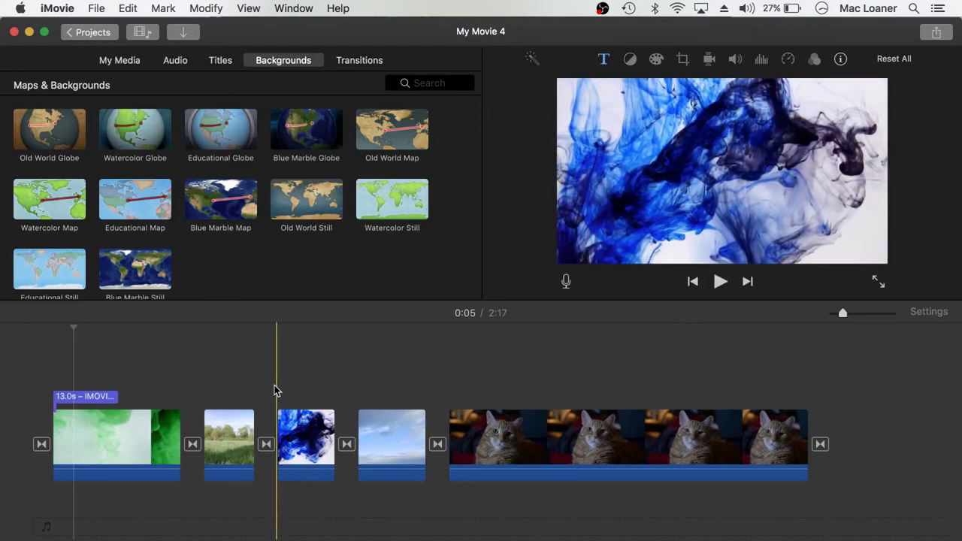
left_click(132, 62)
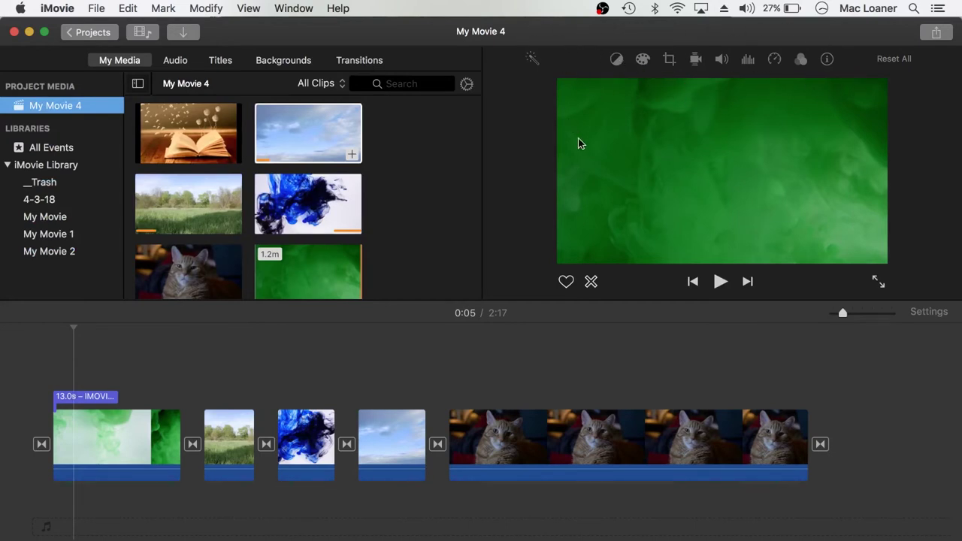
scroll(434, 257, "down", 1)
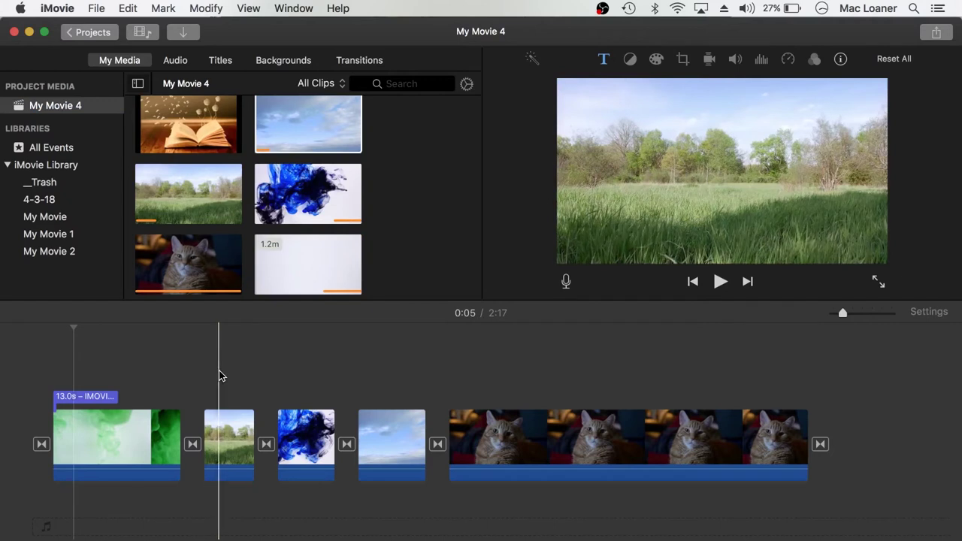
Step: Play the meadow clip briefly and keep it selected in the timeline for editing
left_click(229, 444)
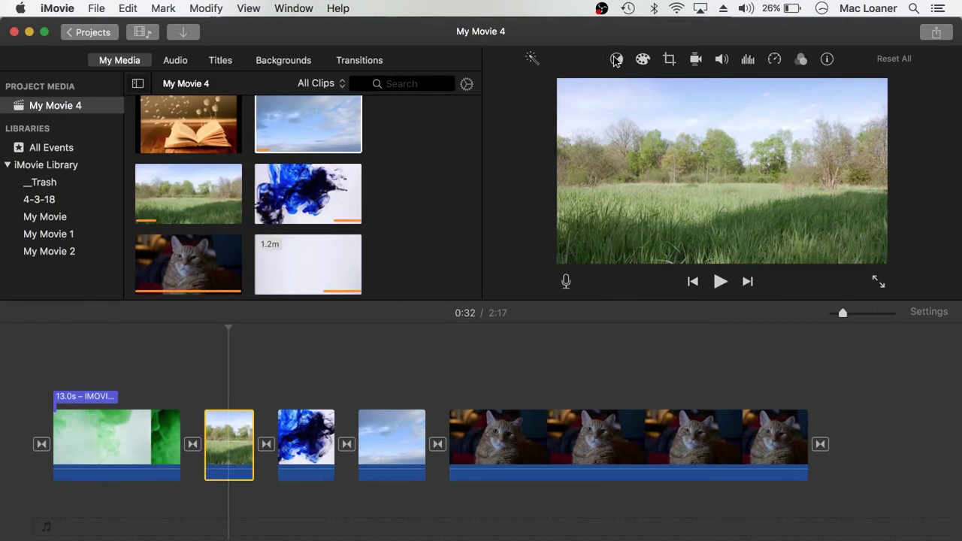
left_click(721, 282)
left_click(720, 282)
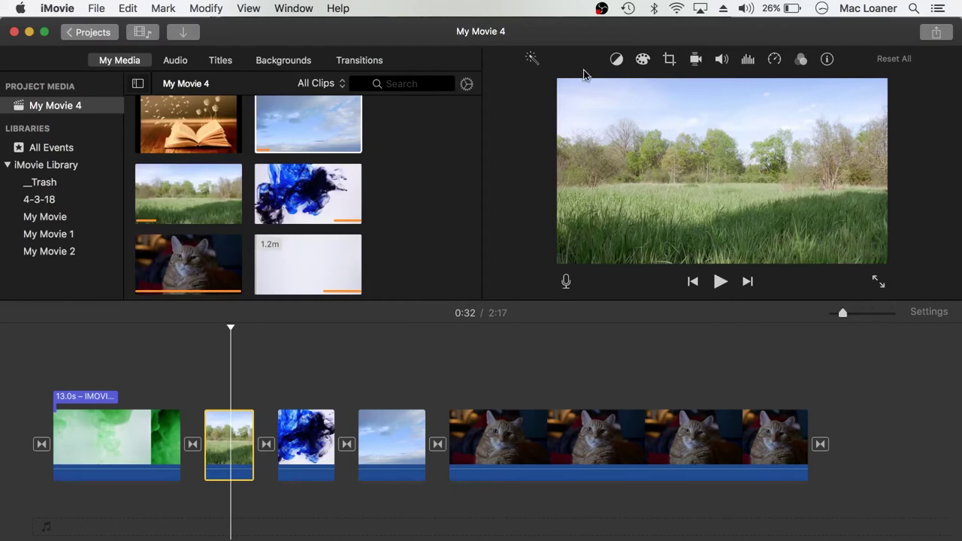
left_click(276, 353)
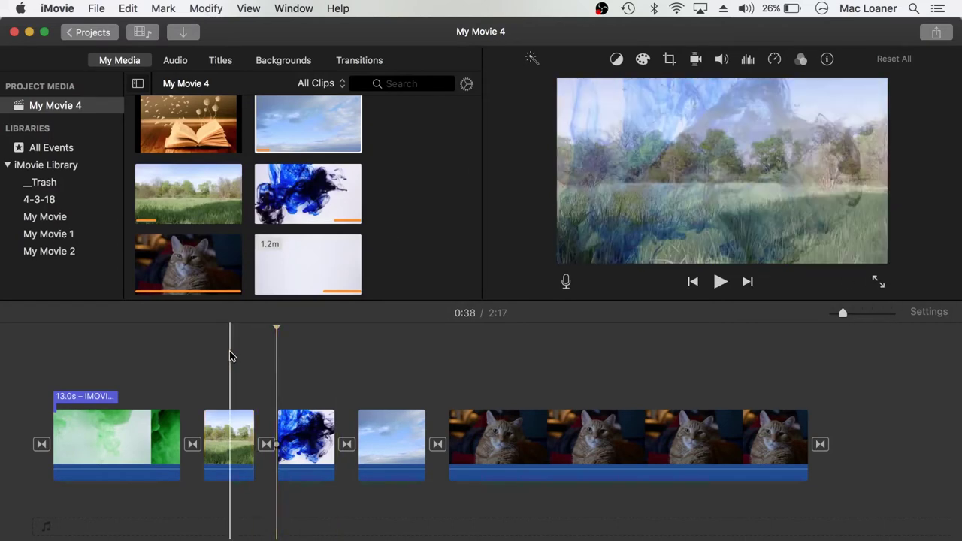
left_click(235, 436)
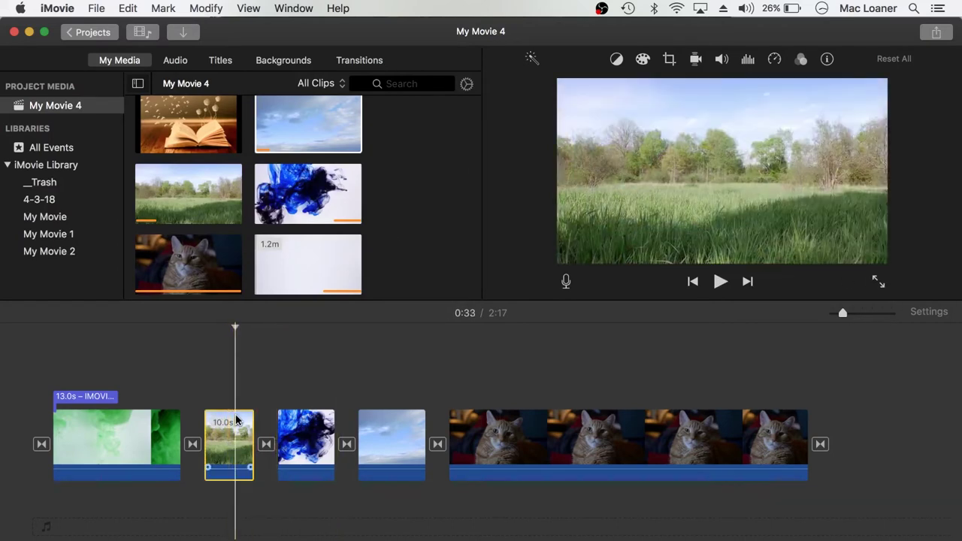
Step: Try the Auto color balance on the meadow clip and reset it
left_click(616, 60)
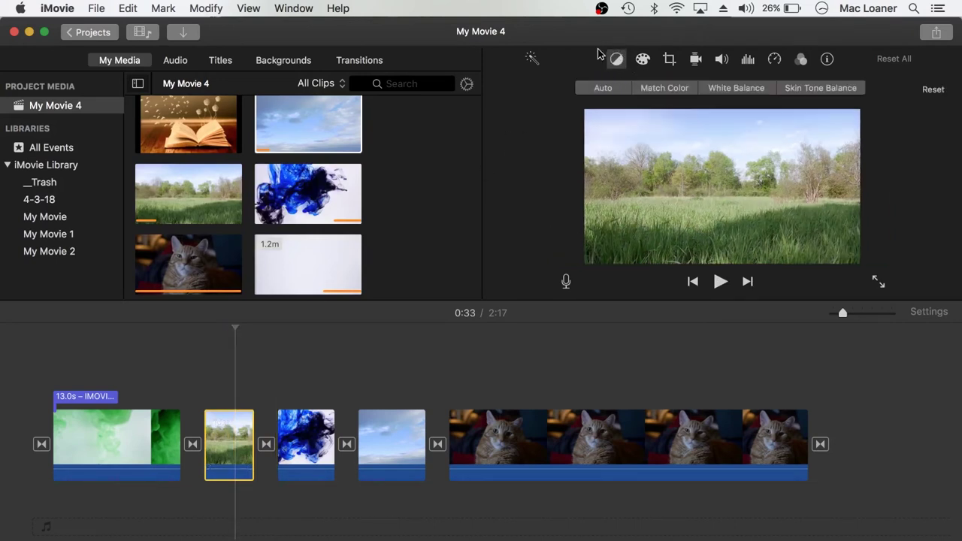
left_click(602, 90)
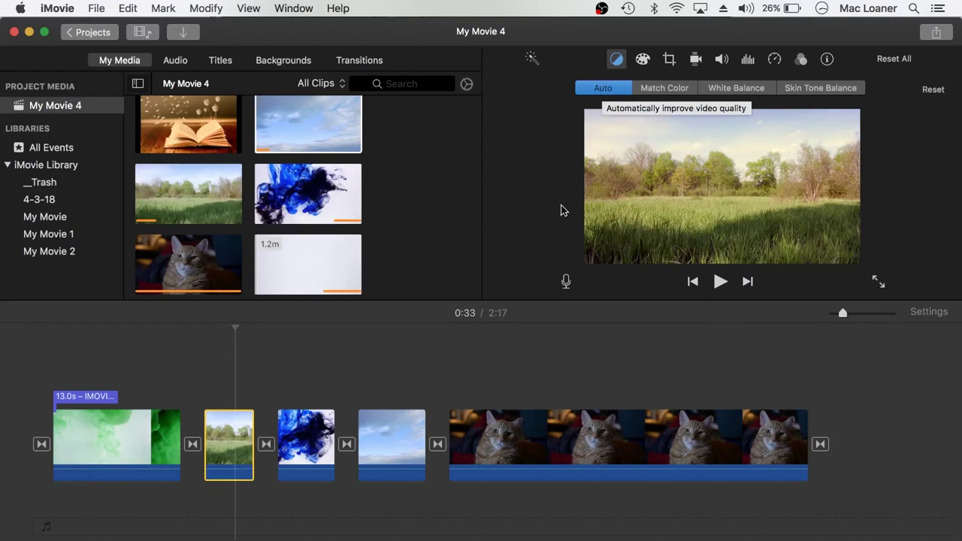
left_click(935, 90)
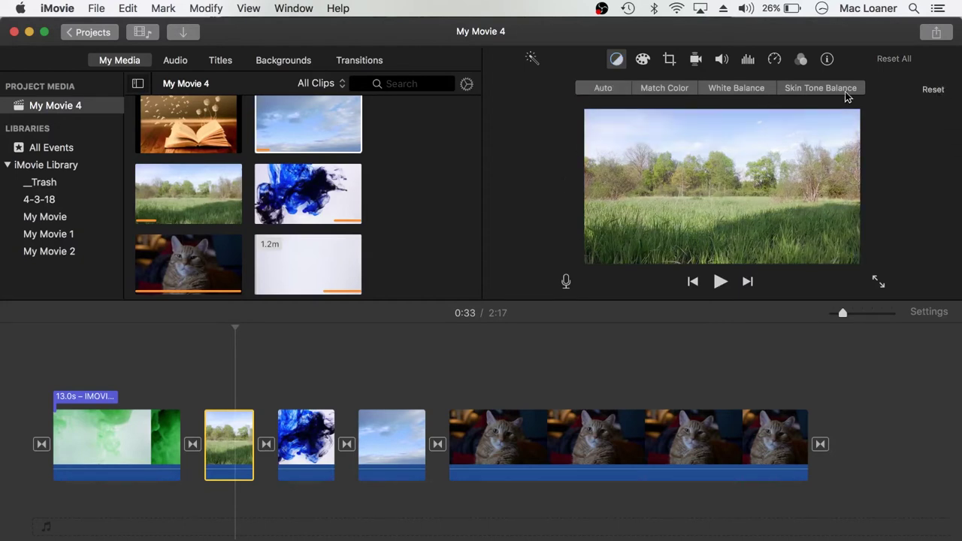
Step: Try matching the meadow clip's color to the blue ink clip, look at White Balance, and cancel both
left_click(654, 90)
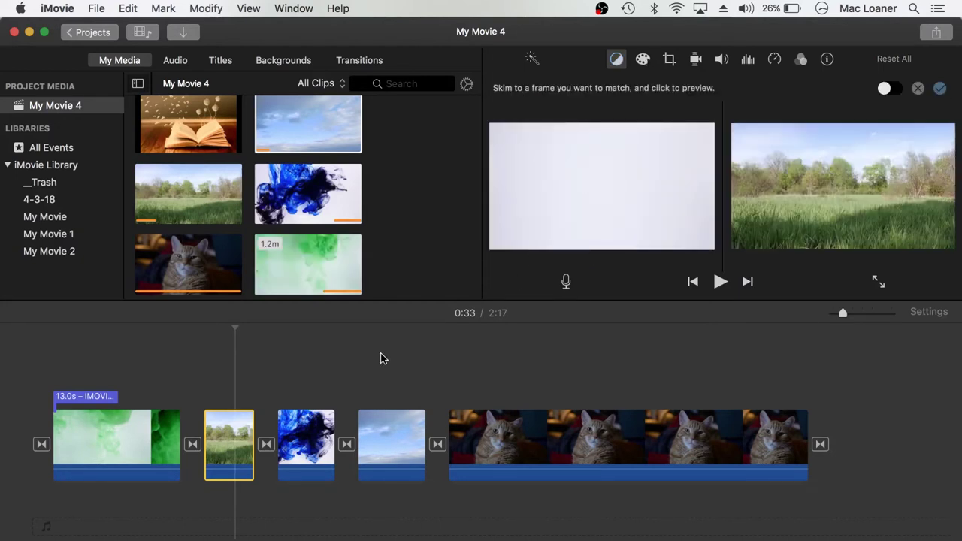
left_click(301, 415)
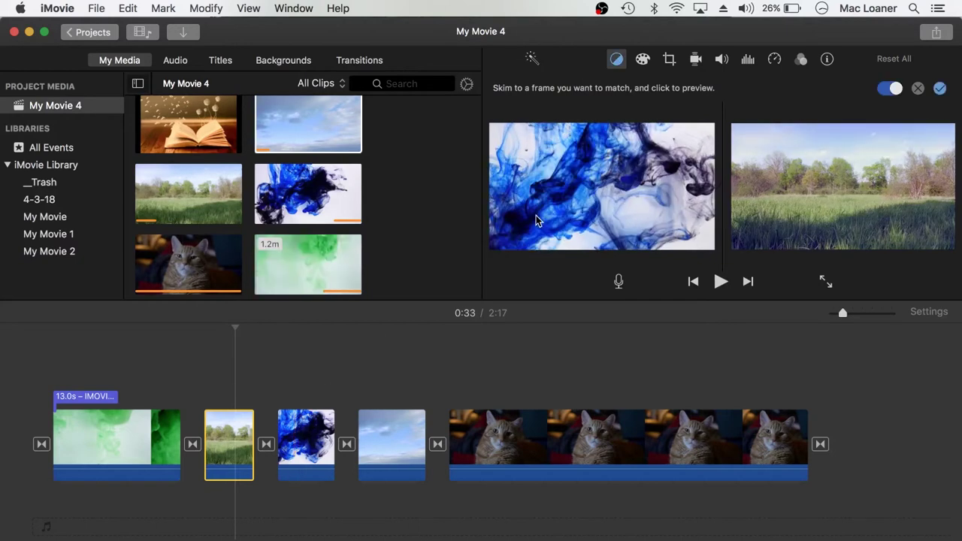
left_click(918, 88)
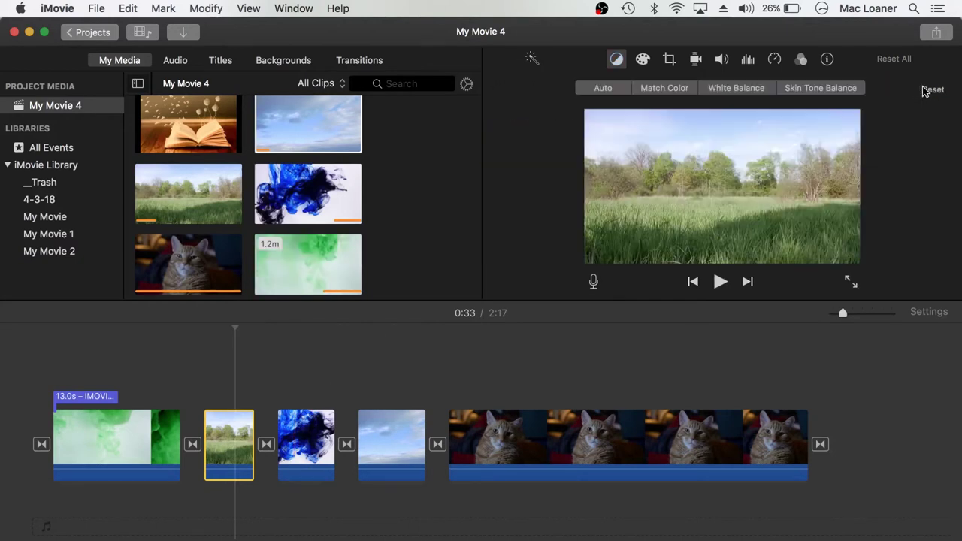
left_click(728, 89)
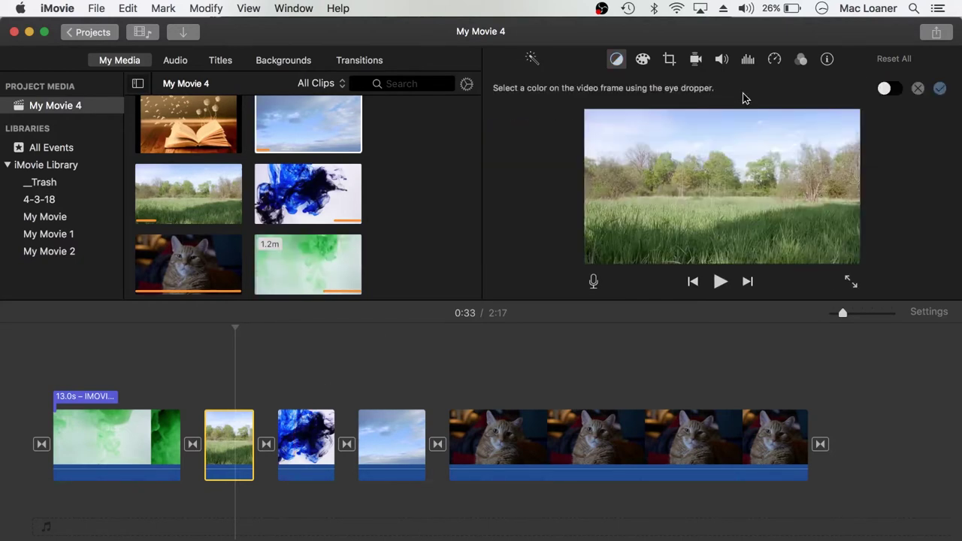
left_click(920, 89)
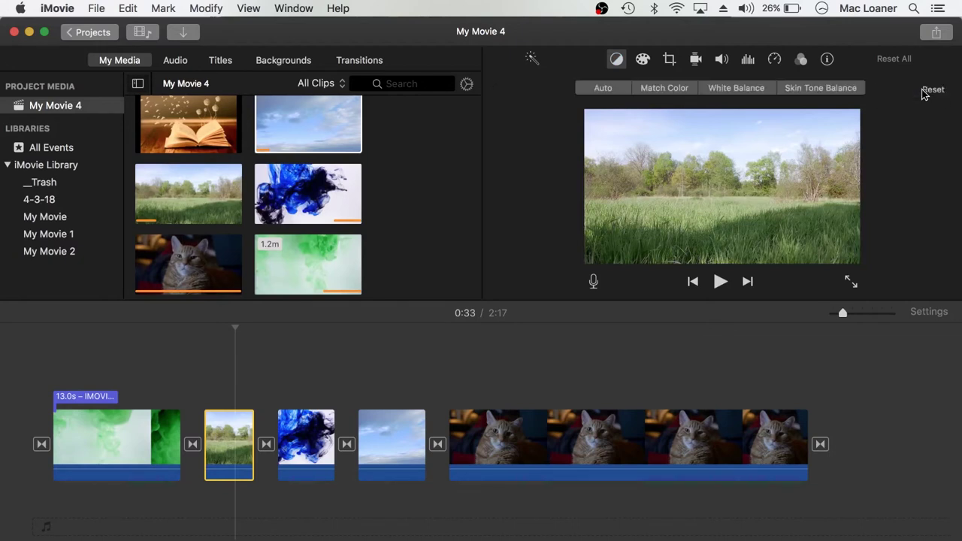
Step: Open the meadow clip's color correction, try lightening its shadows, and set them back
left_click(643, 60)
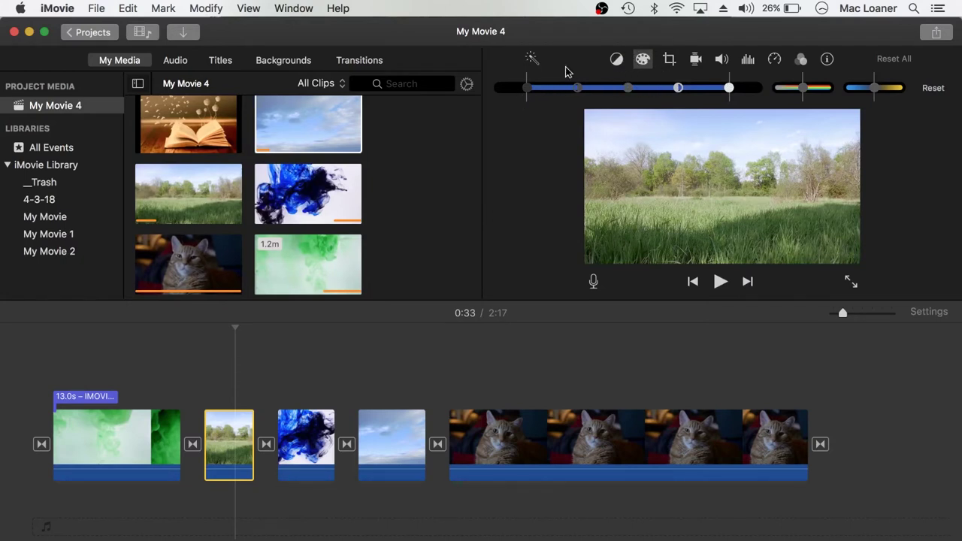
left_click(617, 61)
left_click(644, 62)
left_click_drag(527, 89, 603, 99)
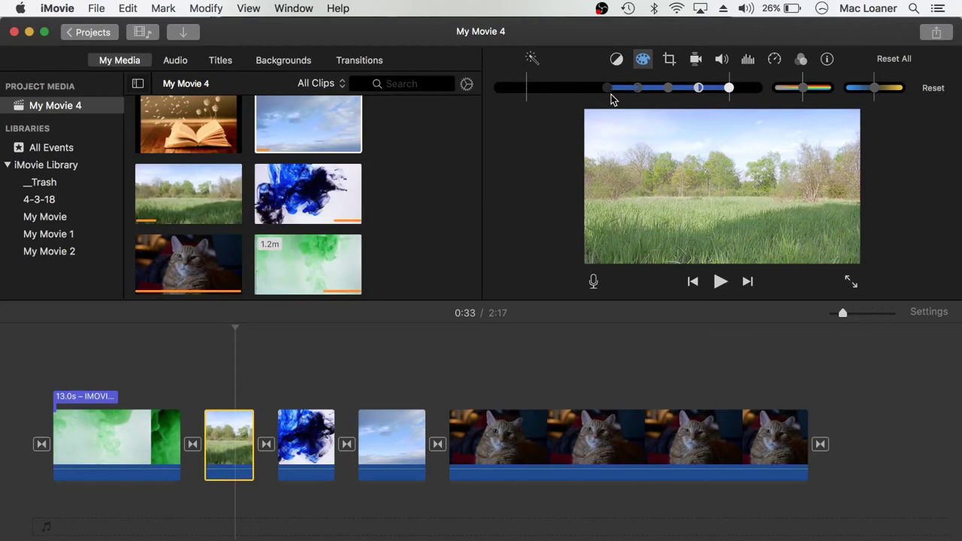
left_click_drag(609, 88, 528, 97)
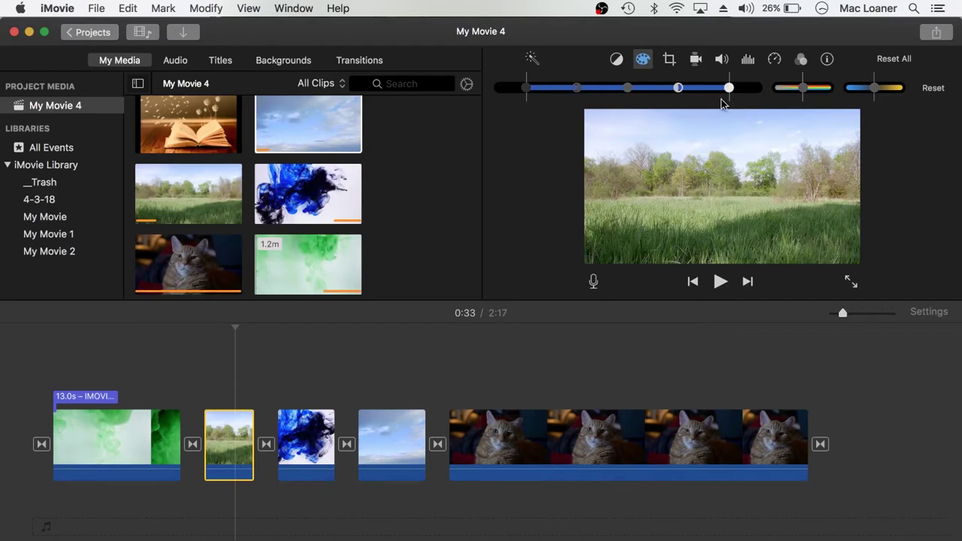
Step: Slightly increase the meadow clip's contrast while testing its highlights, brightness, saturation and color temperature
mouse_move(730, 89)
left_mouse_down()
mouse_move(759, 91)
mouse_move(605, 115)
mouse_move(731, 98)
left_mouse_up()
left_click_drag(627, 92, 506, 106)
left_click_drag(574, 106, 624, 102)
mouse_move(677, 91)
left_mouse_down()
mouse_move(702, 93)
mouse_move(679, 91)
left_mouse_up()
mouse_move(577, 91)
left_mouse_down()
mouse_move(623, 95)
mouse_move(535, 97)
mouse_move(573, 99)
left_mouse_up()
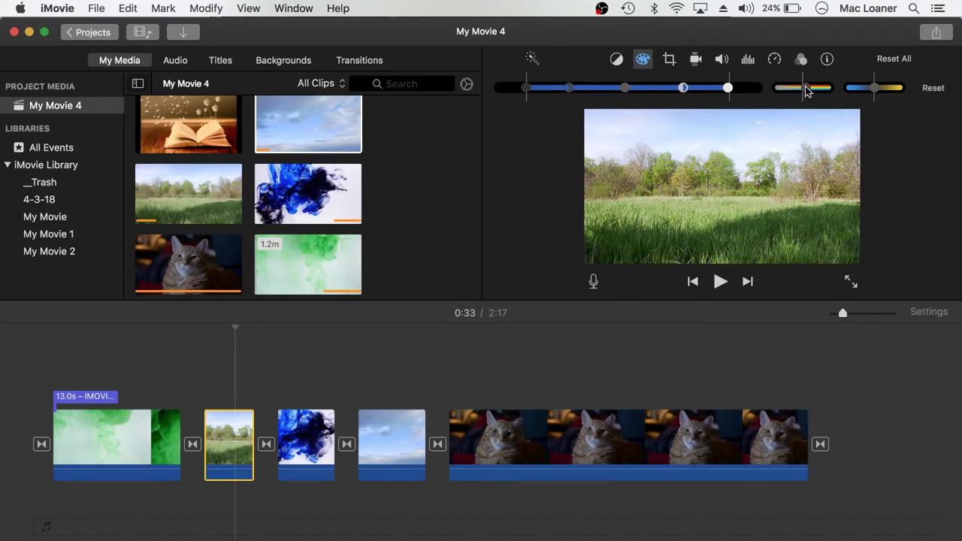
mouse_move(803, 90)
left_mouse_down()
mouse_move(772, 96)
mouse_move(840, 98)
mouse_move(804, 93)
left_mouse_up()
mouse_move(877, 91)
left_mouse_down()
mouse_move(844, 96)
mouse_move(912, 98)
mouse_move(877, 93)
left_mouse_up()
Step: Try the Crop to Fill style on the meadow clip, return to Fit, and rotate the clip counterclockwise through a full turn
left_click(670, 59)
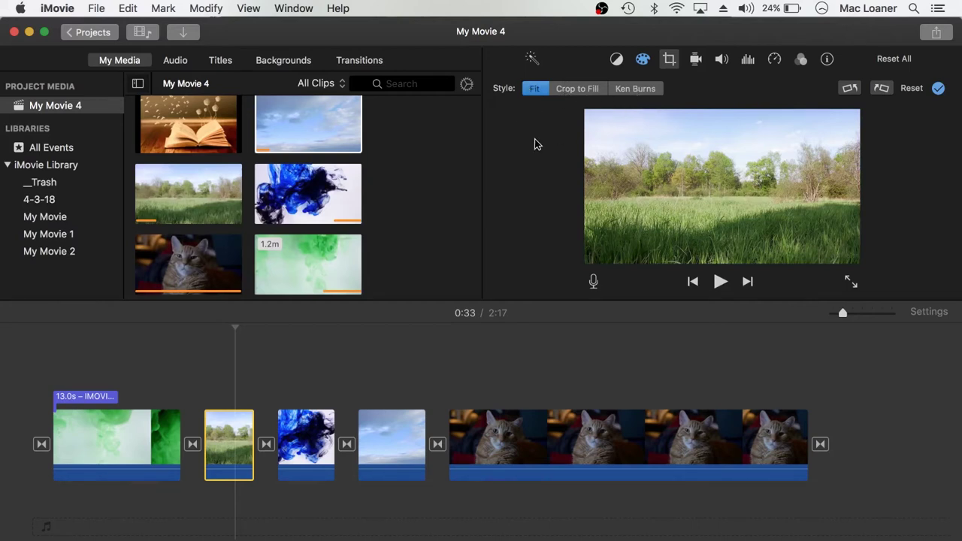
left_click(570, 89)
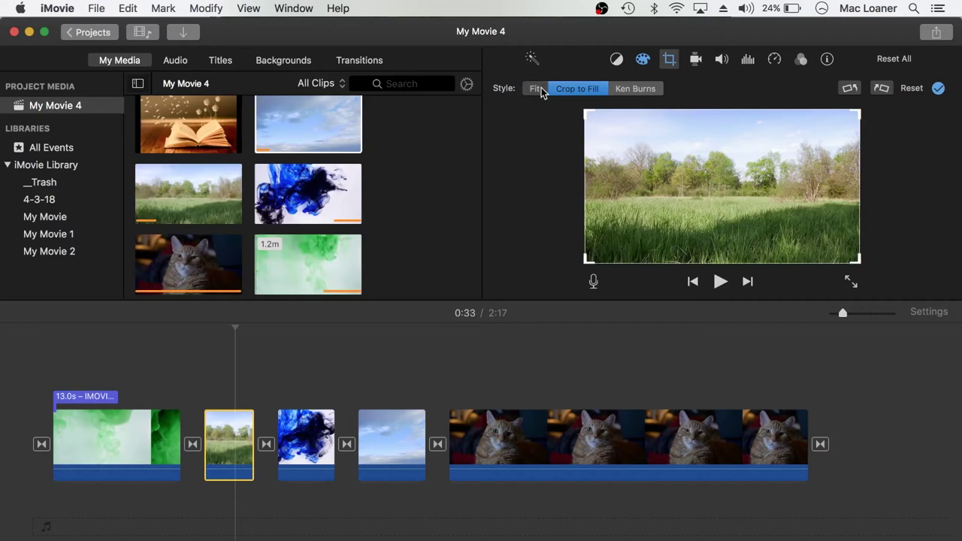
left_click(536, 89)
left_click(851, 88)
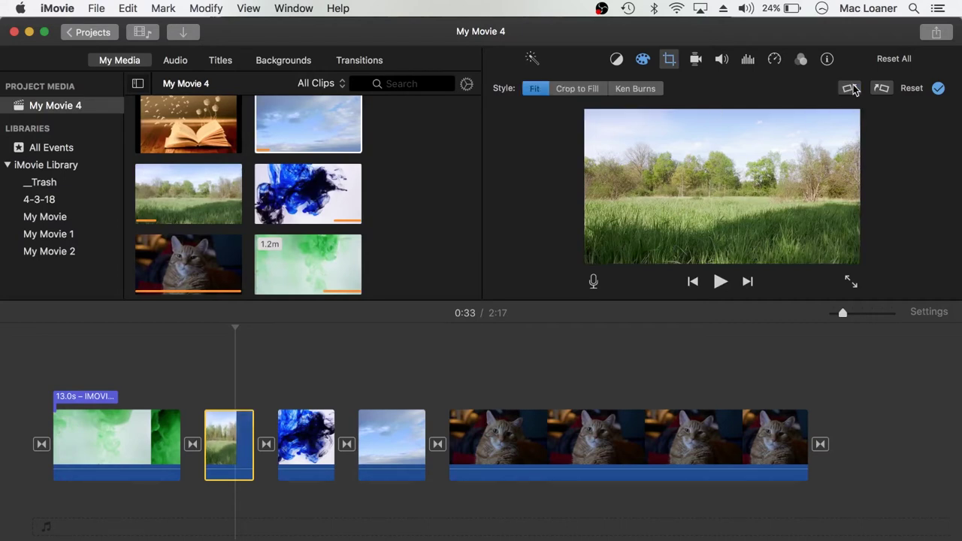
left_click(851, 88)
left_click(850, 88)
left_click(851, 88)
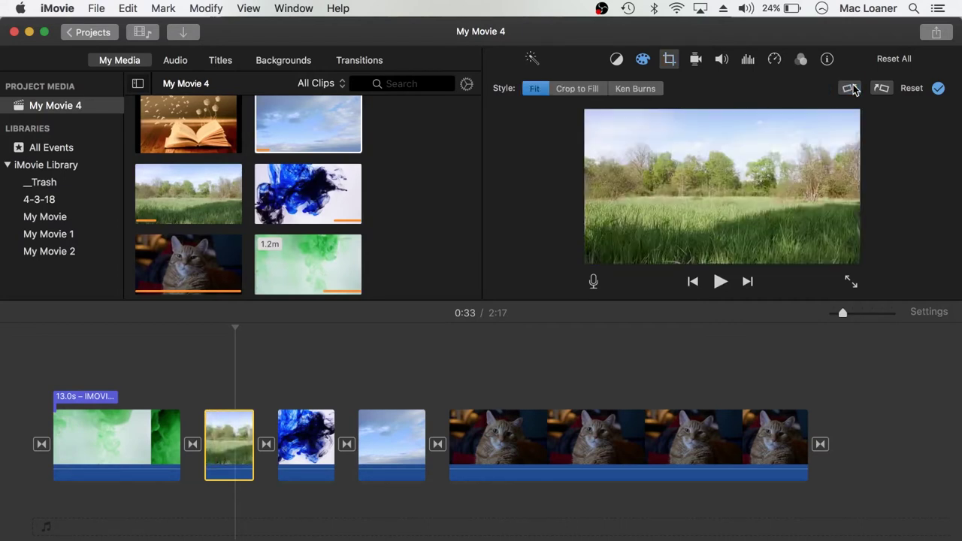
Step: Crop the meadow clip with Crop to Fill to a smaller frame around the trees near its center, apply it, and reopen the crop settings
left_click(586, 88)
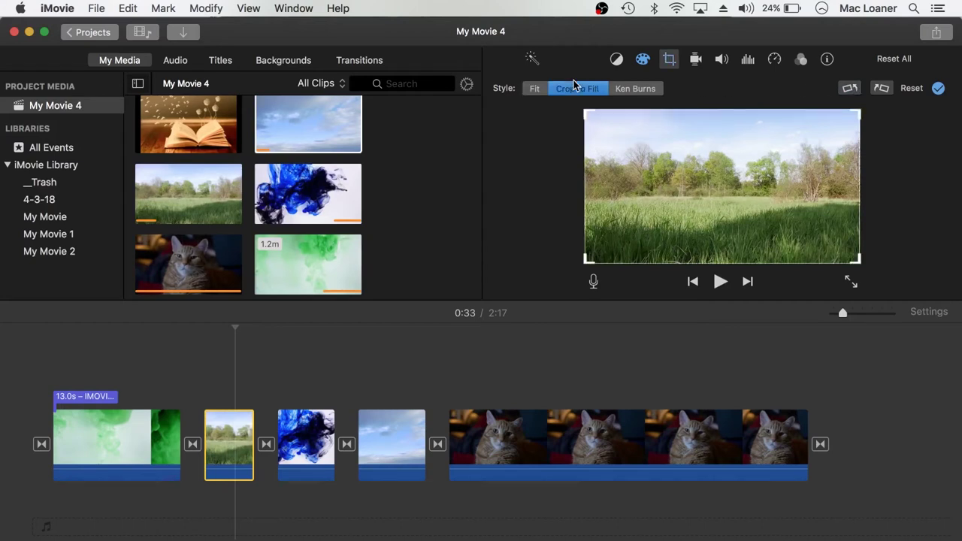
left_click_drag(585, 111, 691, 169)
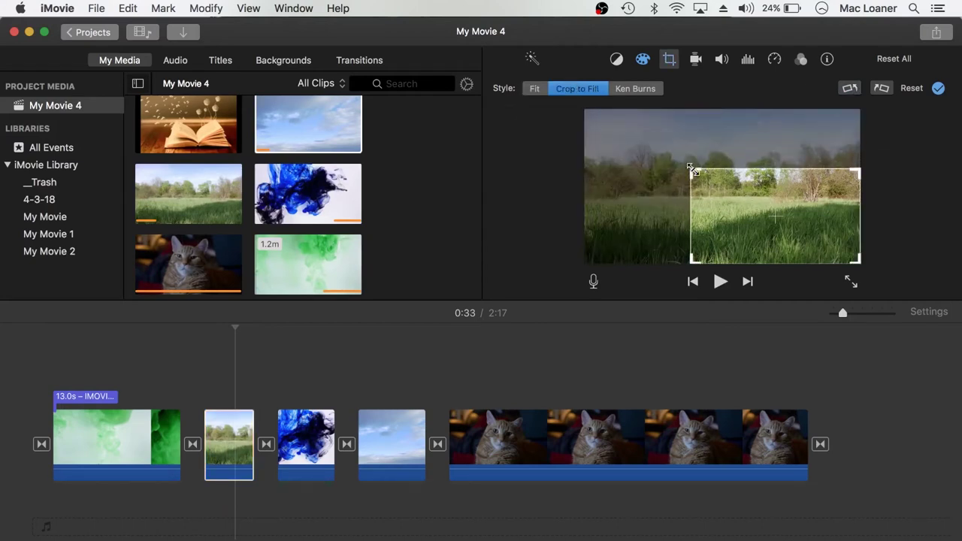
left_click_drag(835, 190, 790, 154)
left_click(939, 88)
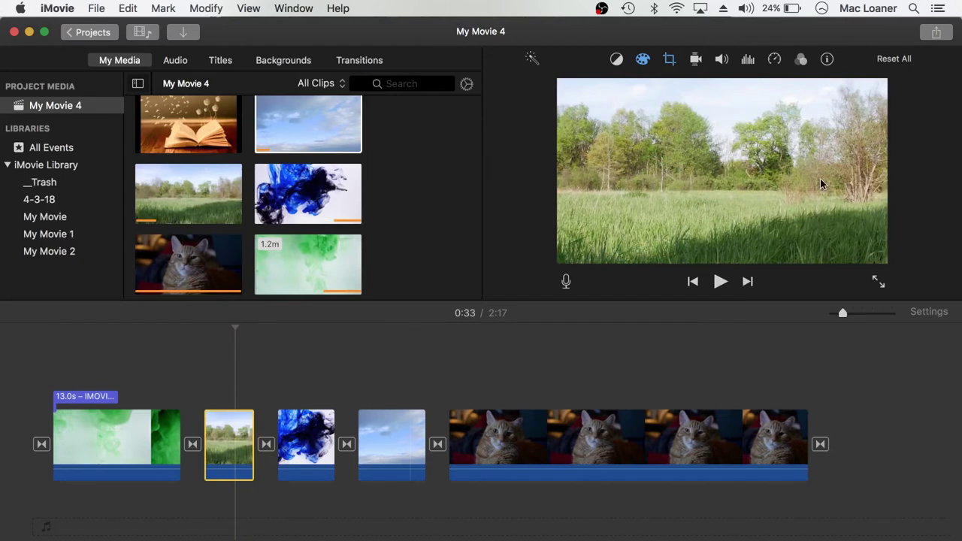
left_click(671, 63)
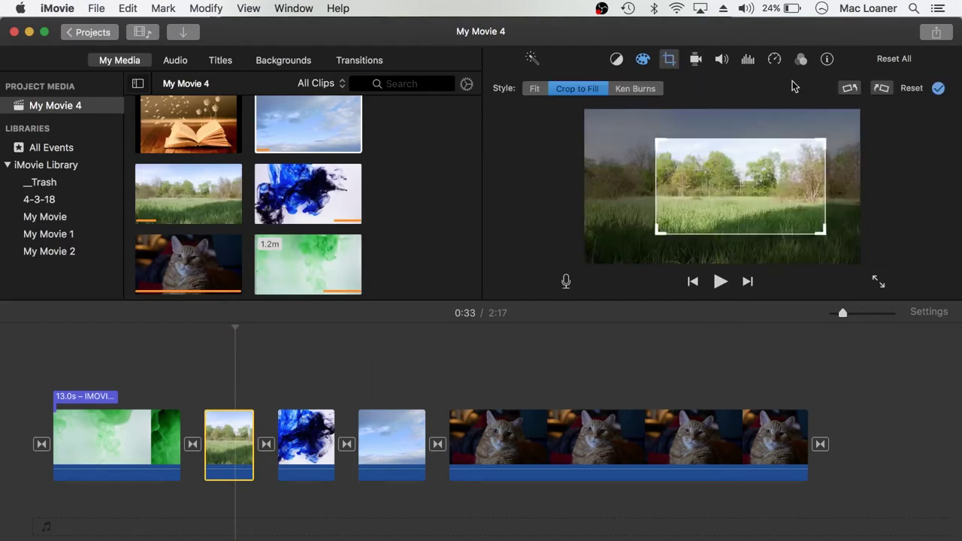
Step: Reset the meadow clip's crop and apply a Ken Burns move with a smaller start frame over the grass and trees
left_click(912, 88)
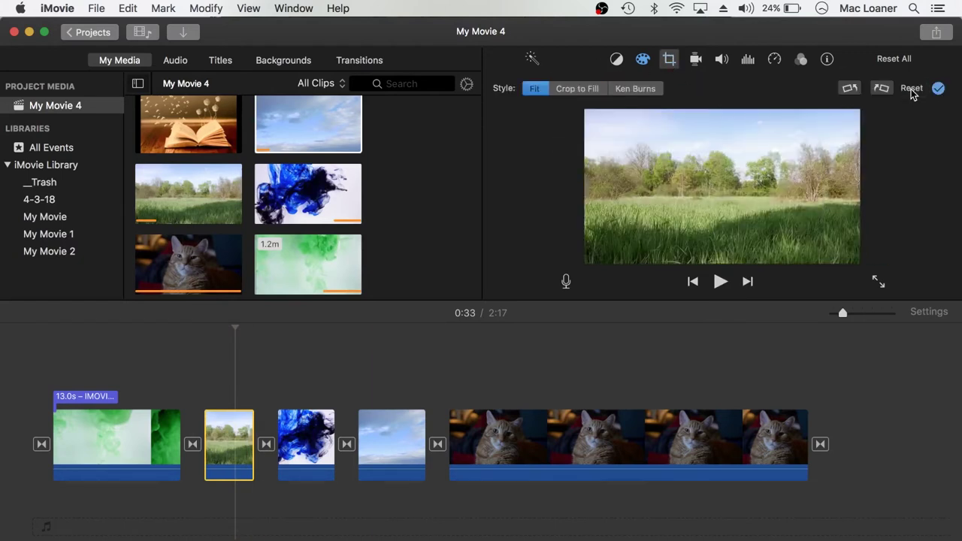
left_click(635, 89)
left_click_drag(591, 114, 684, 161)
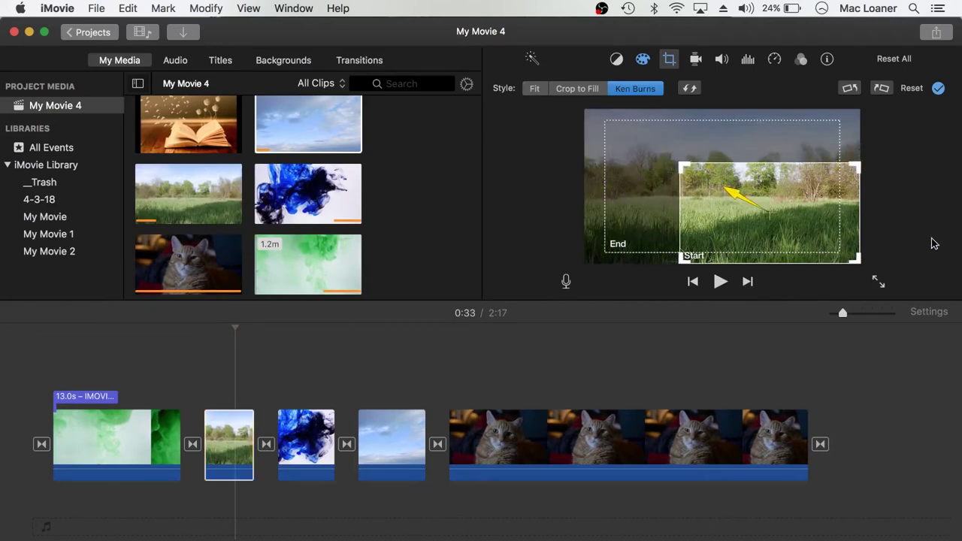
left_click(939, 89)
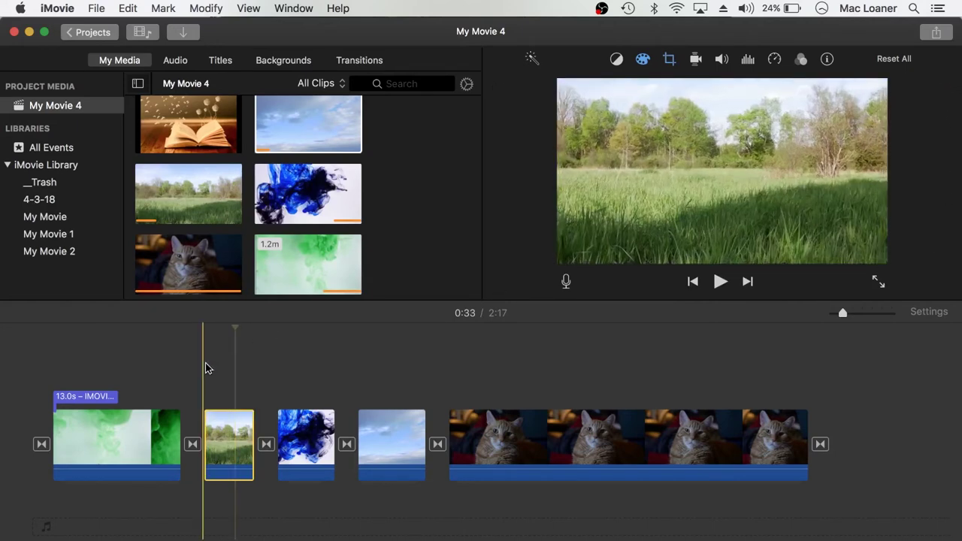
Step: Preview the meadow clip's Ken Burns movement in the timeline and reset its crop settings to Fit
left_click(206, 365)
key("space")
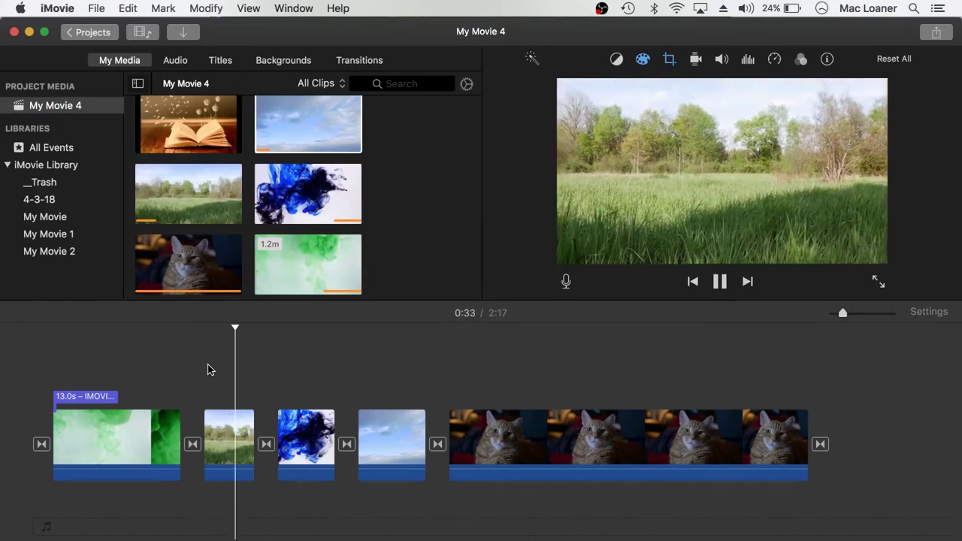
key("space")
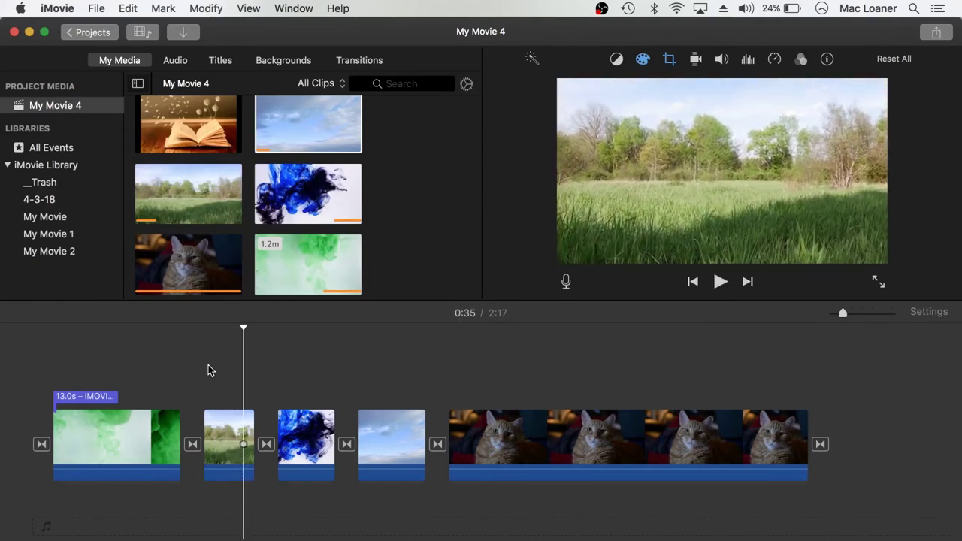
left_click(668, 60)
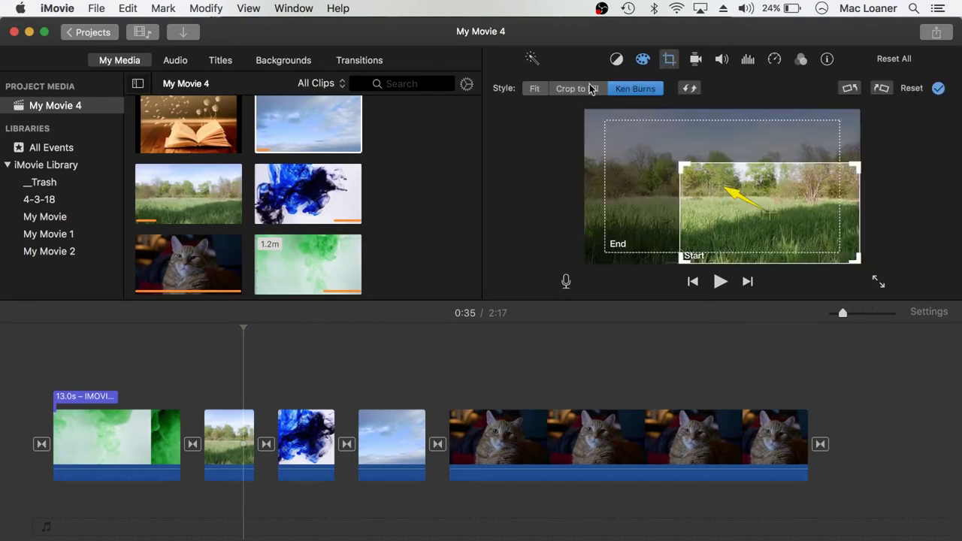
left_click(911, 91)
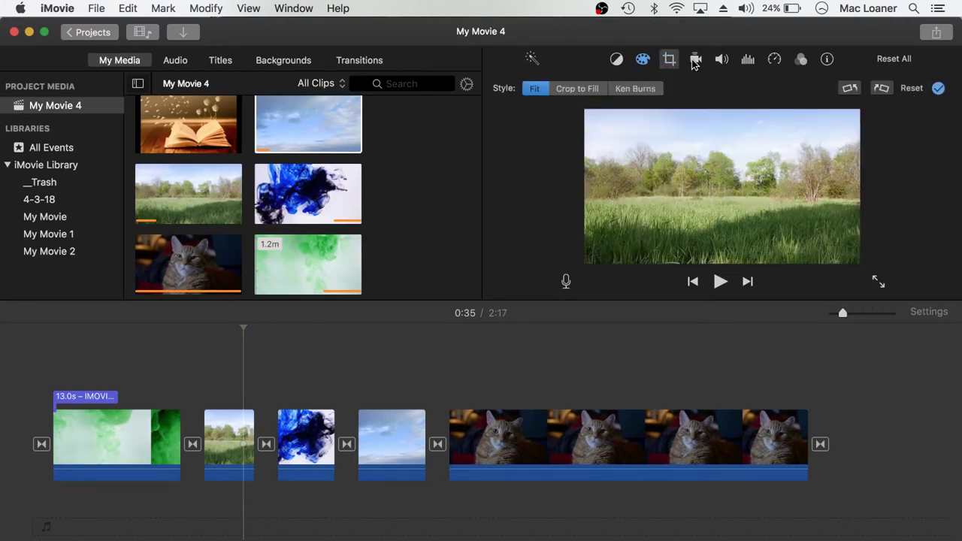
Step: Examine the meadow clip's stabilization, volume, and noise reduction settings
left_click(695, 61)
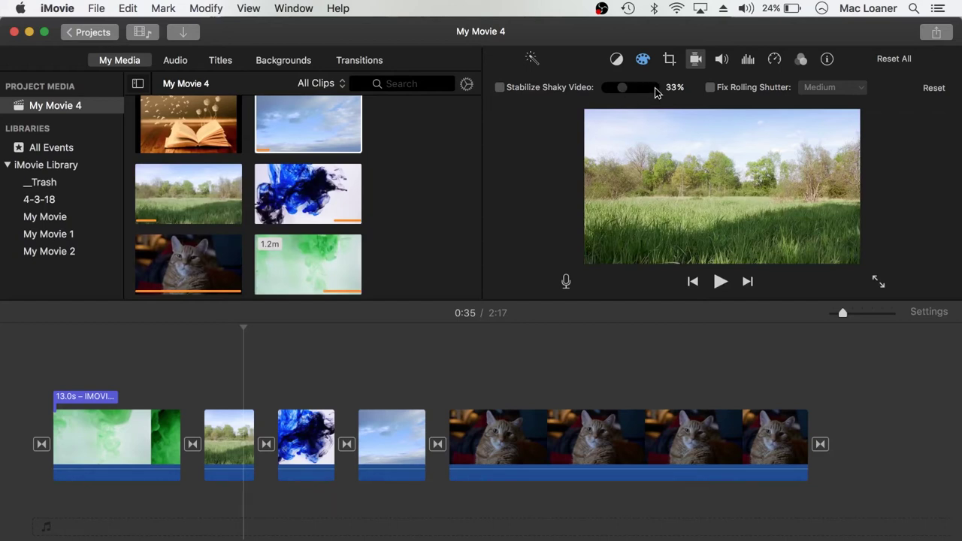
left_click(722, 59)
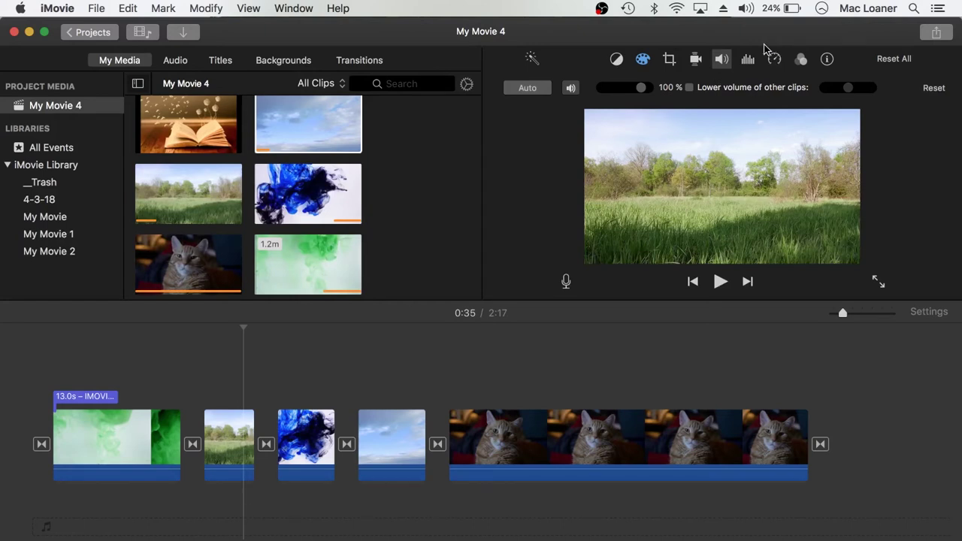
left_click(748, 63)
left_click(722, 60)
left_click(748, 59)
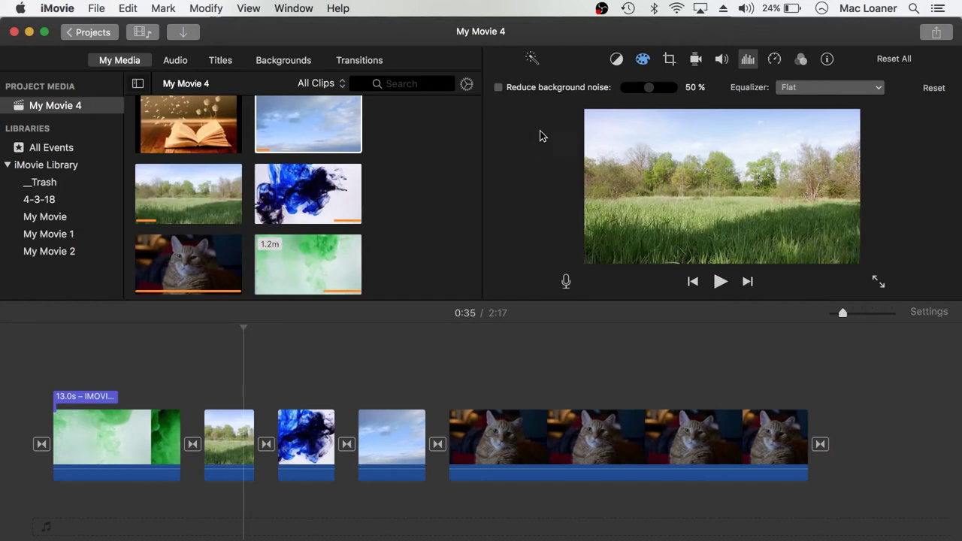
Step: Try background noise reduction at 33% on the meadow clip and switch it off again
left_click(499, 88)
mouse_move(645, 90)
left_mouse_down()
mouse_move(625, 91)
mouse_move(684, 90)
mouse_move(632, 92)
mouse_move(645, 90)
left_mouse_up()
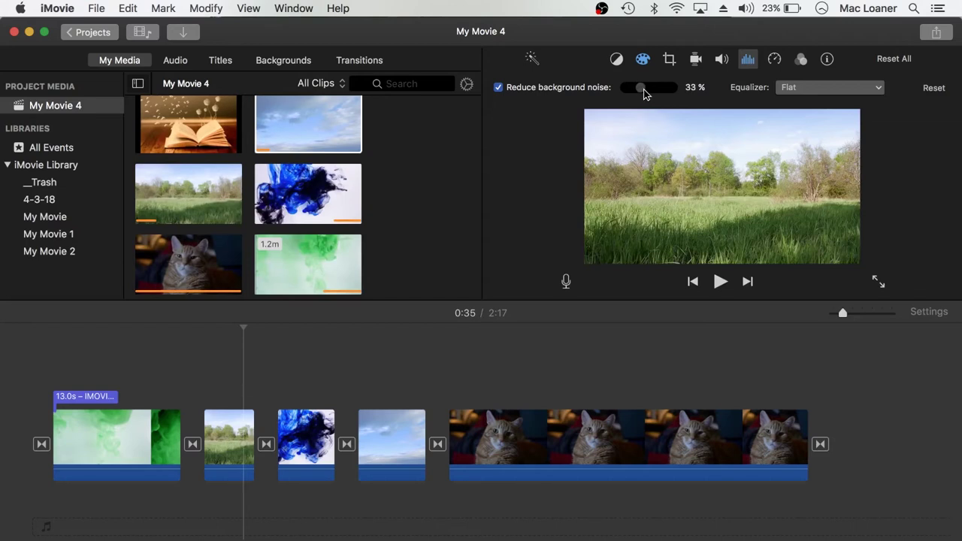
left_click(498, 88)
Step: Look over the equalizer presets available for the meadow clip without choosing one
left_click(876, 93)
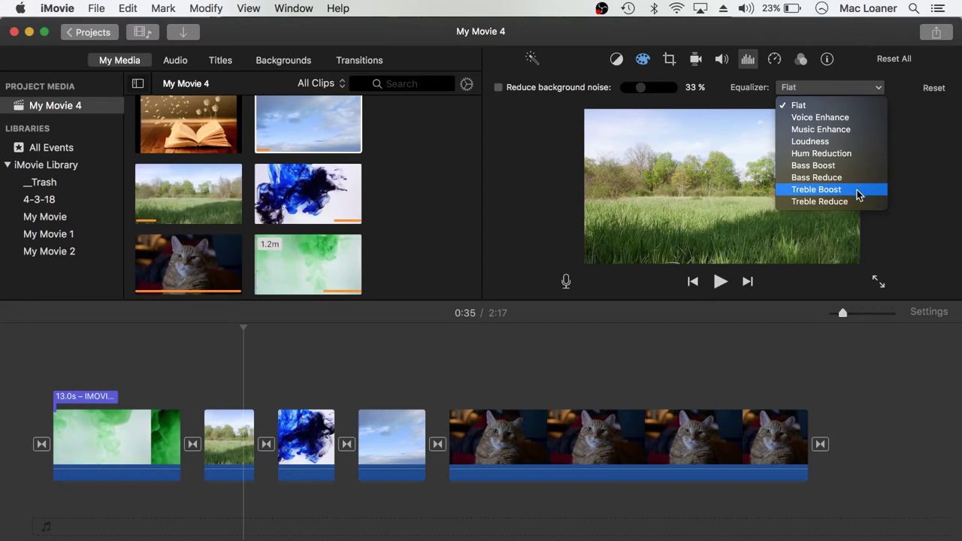
left_click(910, 184)
left_click(878, 88)
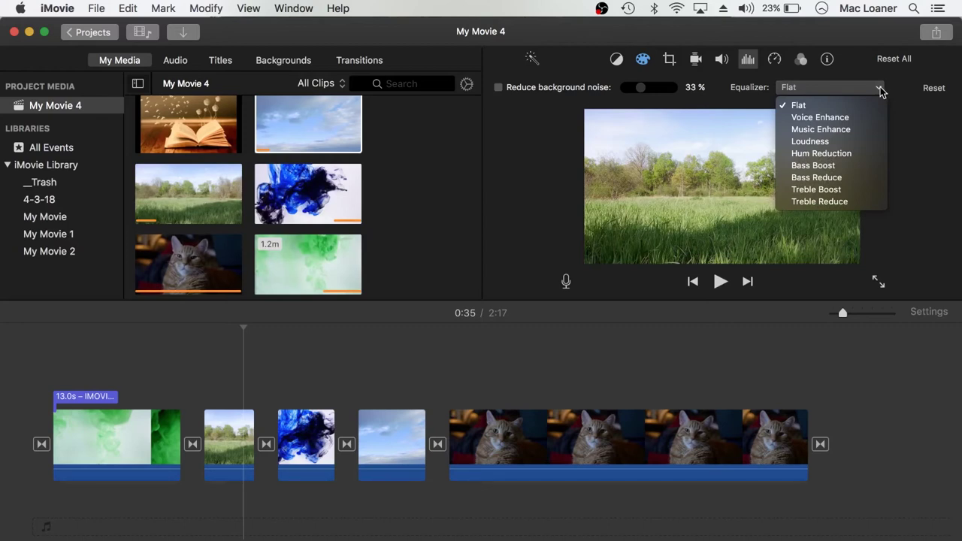
left_click(917, 123)
Step: Set the meadow clip's playback speed to Fast
left_click(774, 59)
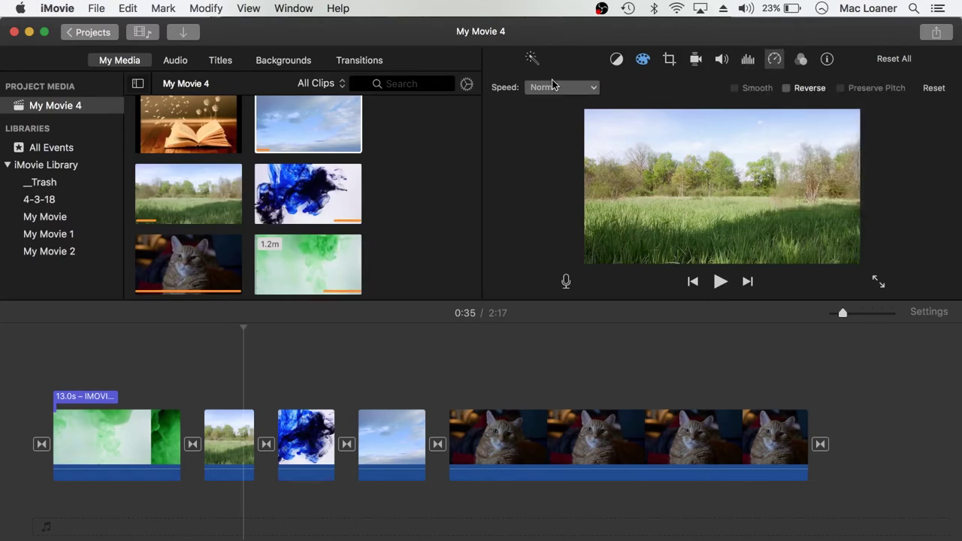
left_click(560, 89)
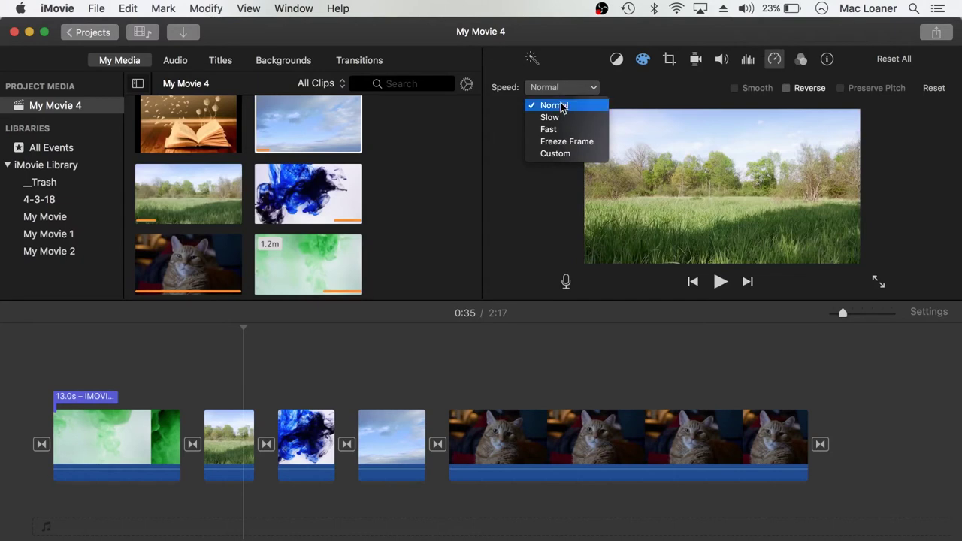
left_click(549, 129)
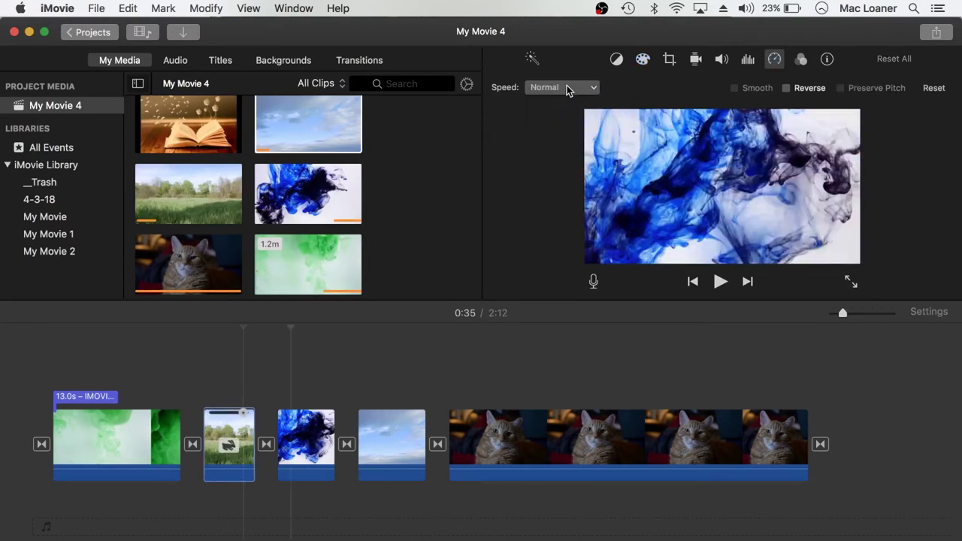
Step: Try Slow speed at 10% on the blue ink clip and change it to Fast at 2x
left_click(567, 88)
left_click(561, 120)
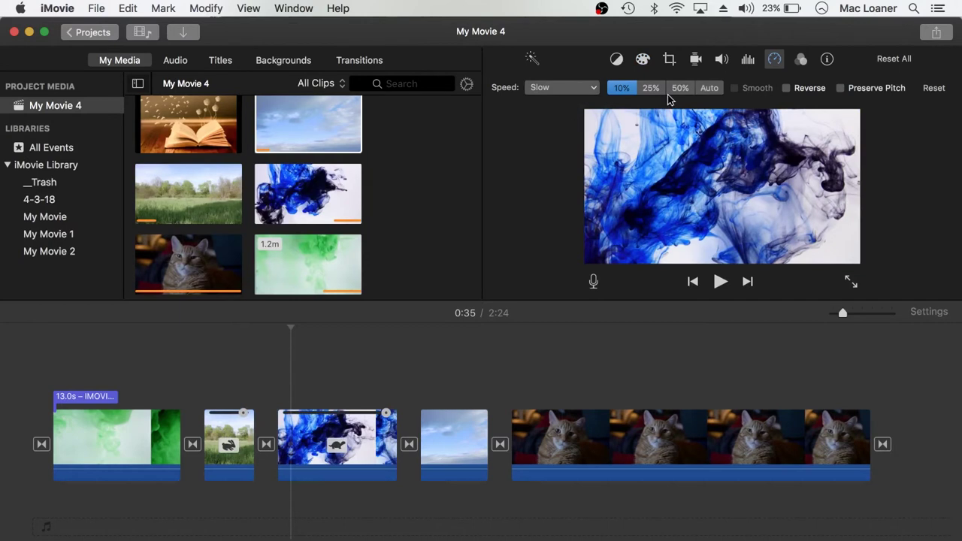
left_click(561, 88)
left_click(550, 128)
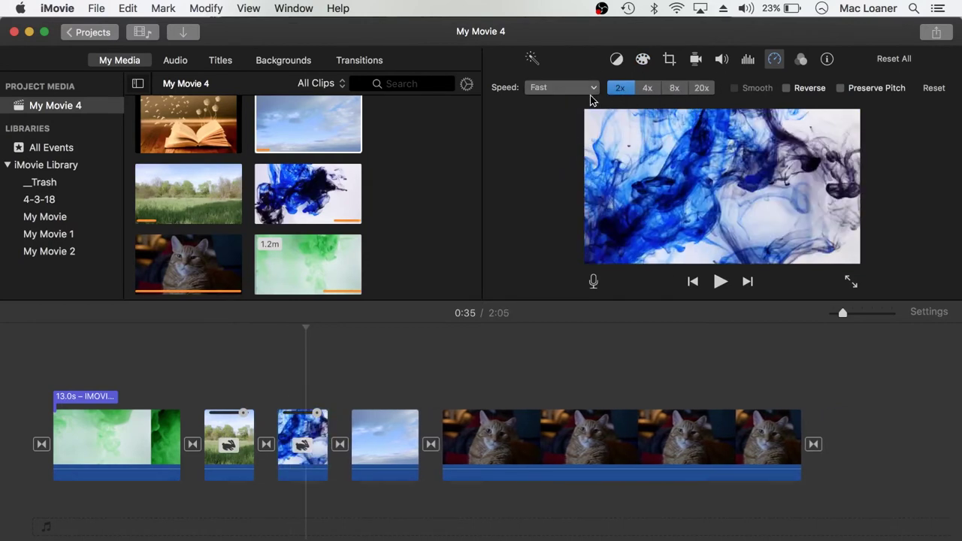
Step: Add a 3.0-second freeze frame to the blue ink clip and remove it by returning that section to Normal speed
left_click(591, 89)
left_click(567, 143)
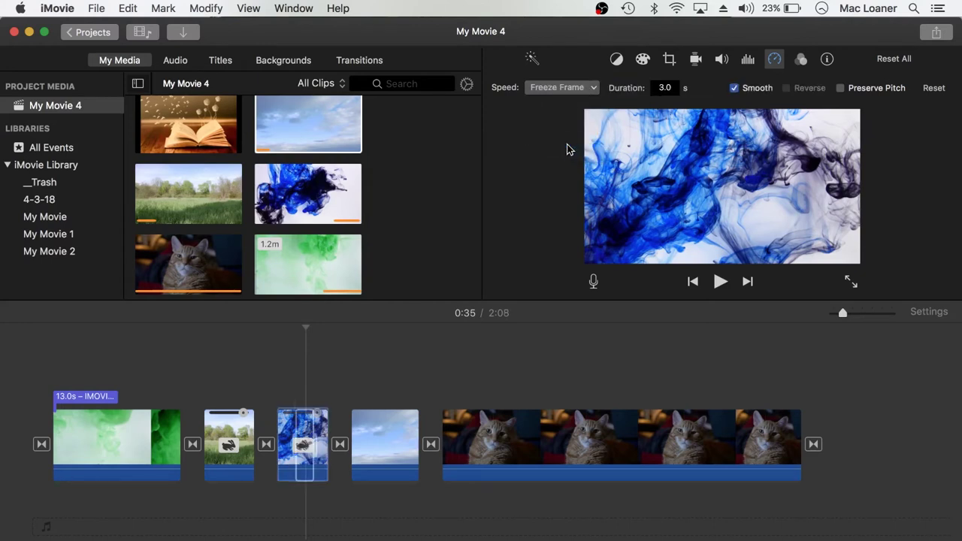
left_click(560, 88)
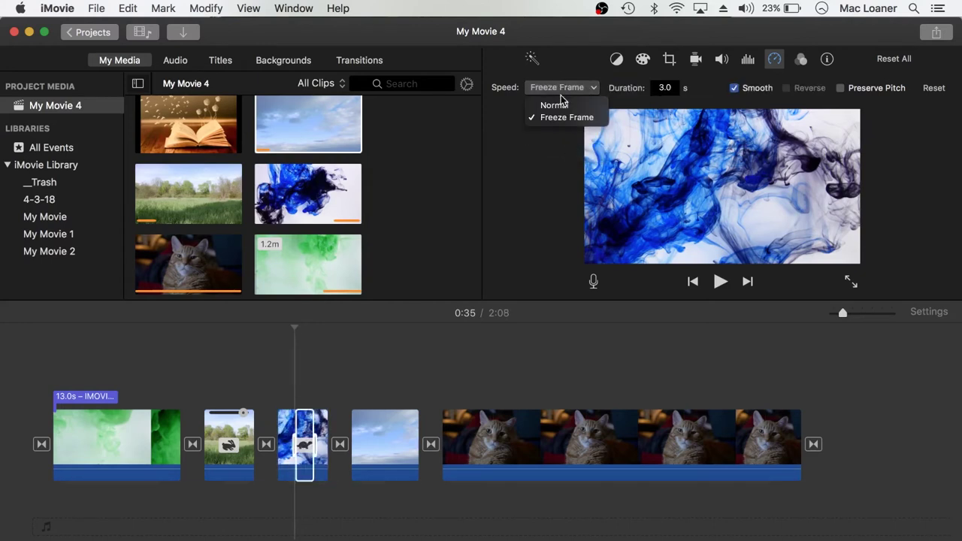
left_click(556, 106)
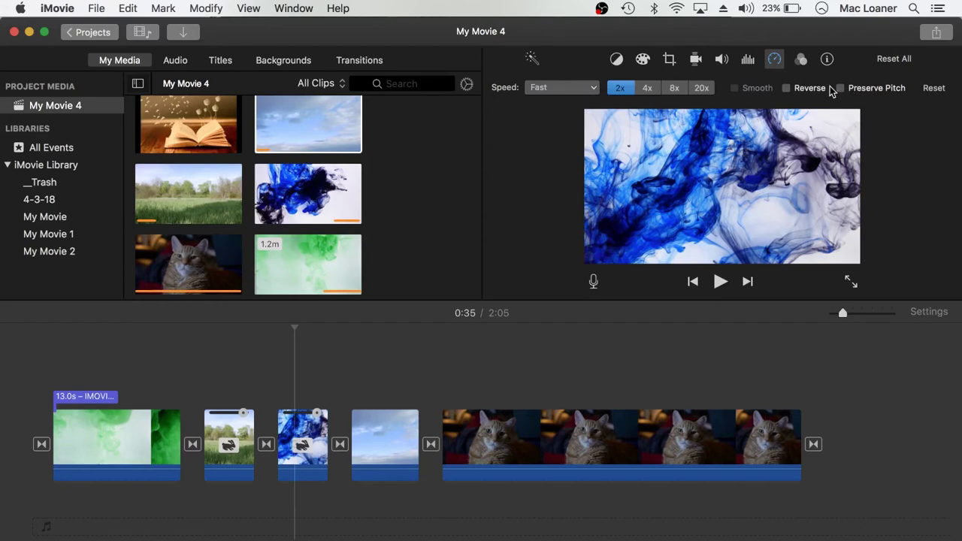
Step: Reverse the blue ink clip's playback and return the meadow clip's speed to Normal
left_click(787, 88)
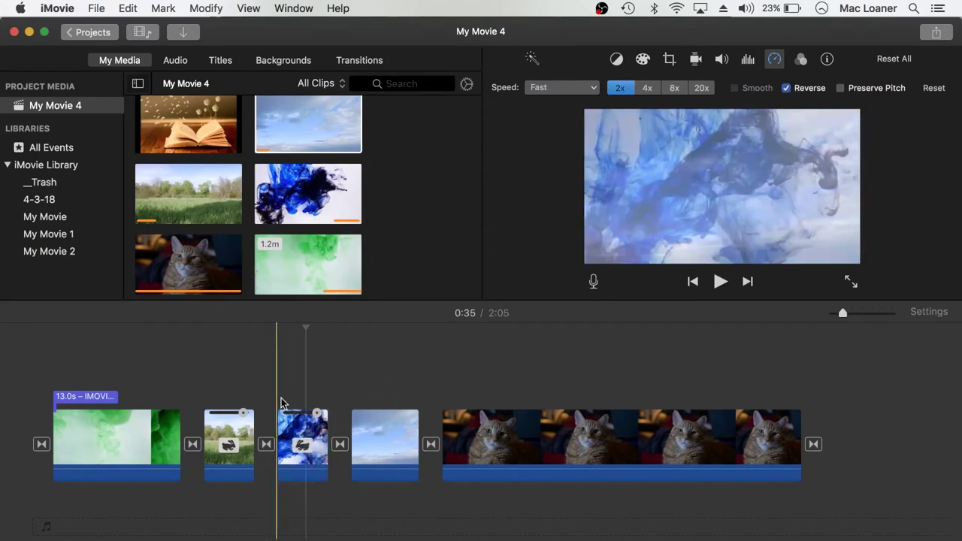
left_click(238, 367)
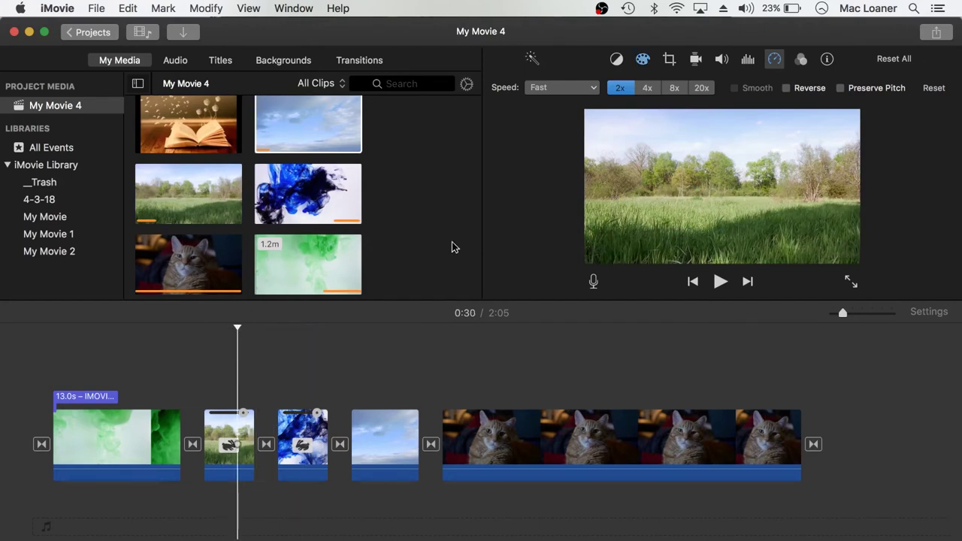
left_click(583, 88)
left_click(580, 105)
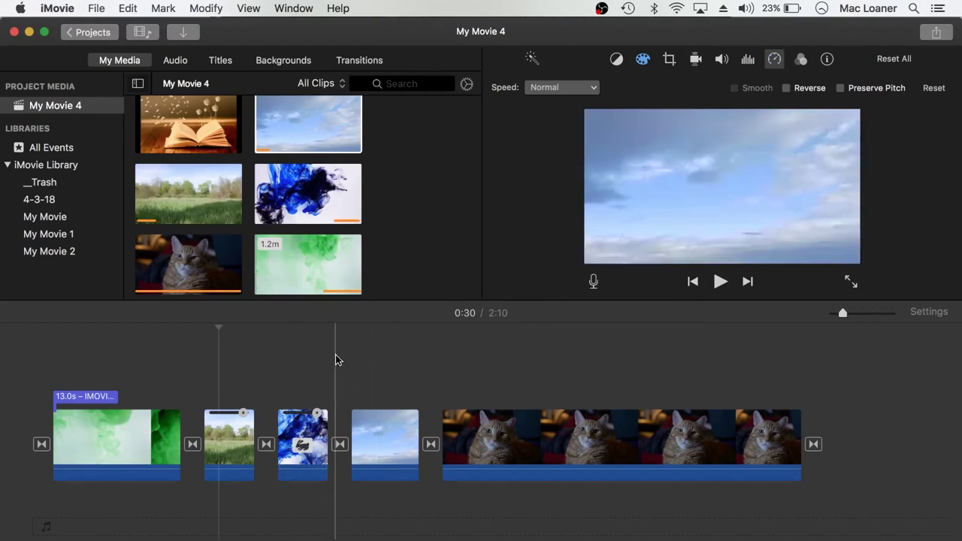
Step: Browse the clip filter previews for the meadow clip and cancel without applying one
left_click(230, 439)
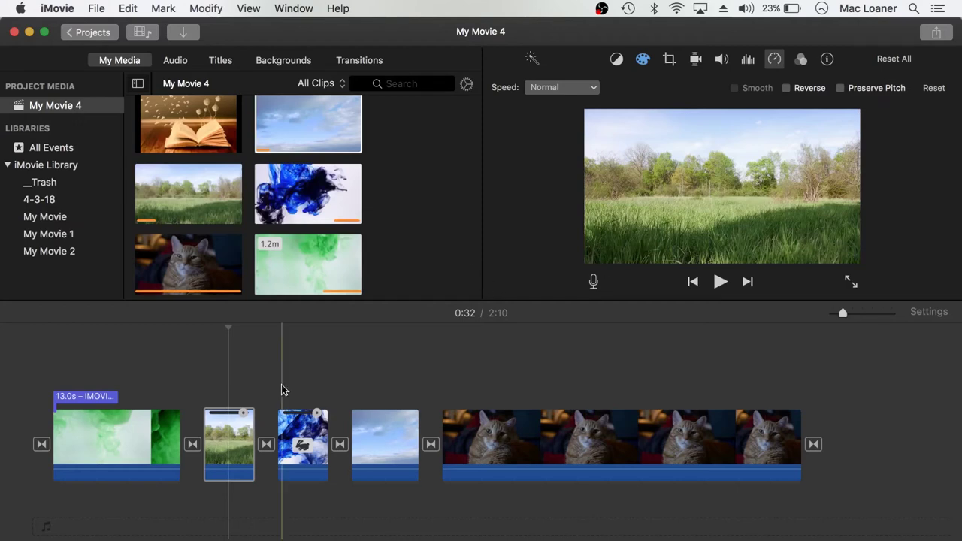
left_click(802, 61)
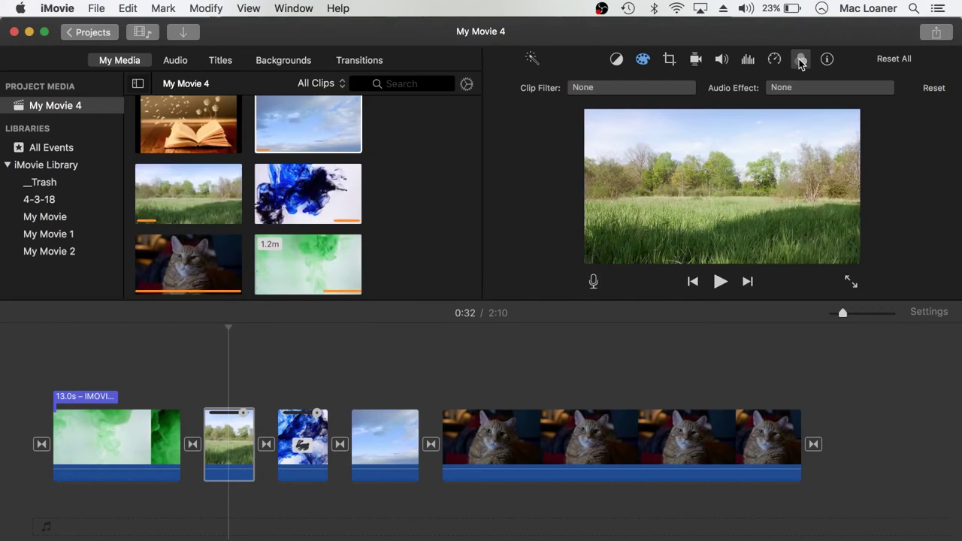
left_click(574, 87)
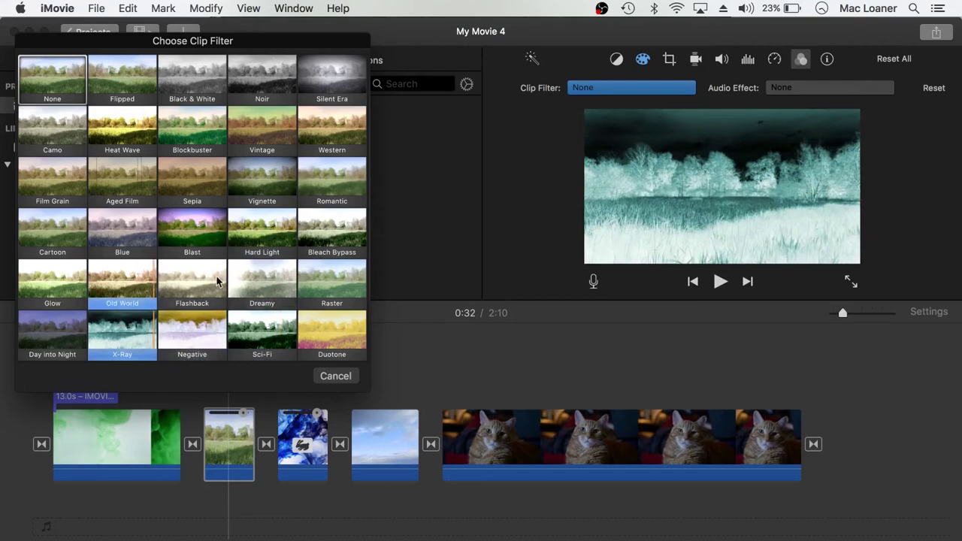
left_click(337, 377)
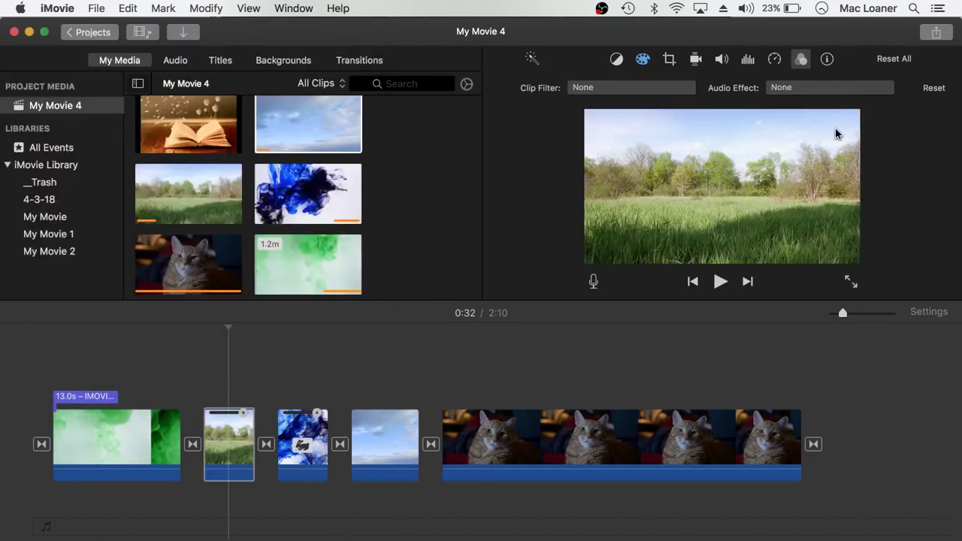
Step: Browse the audio effects for the meadow clip without applying one, and view its clip information and color balance options
left_click(812, 88)
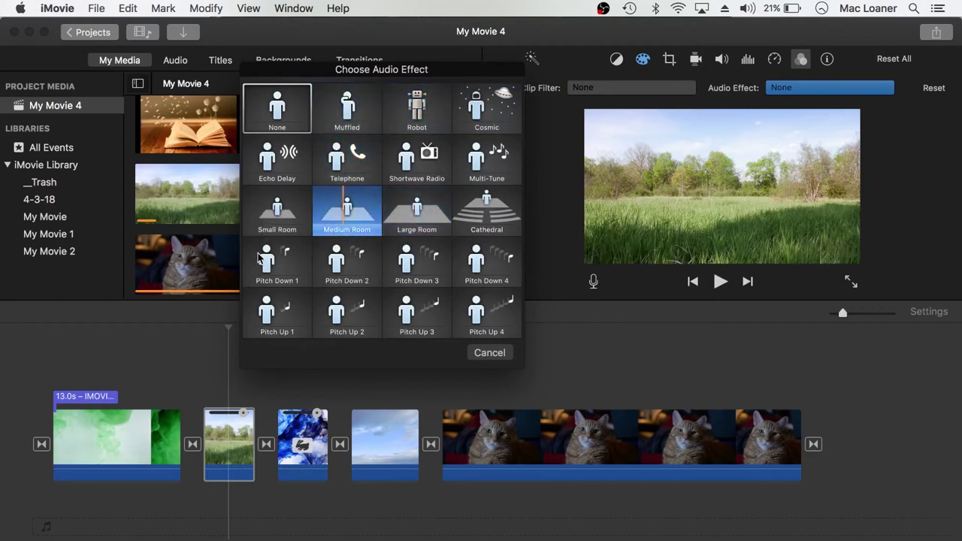
left_click(490, 353)
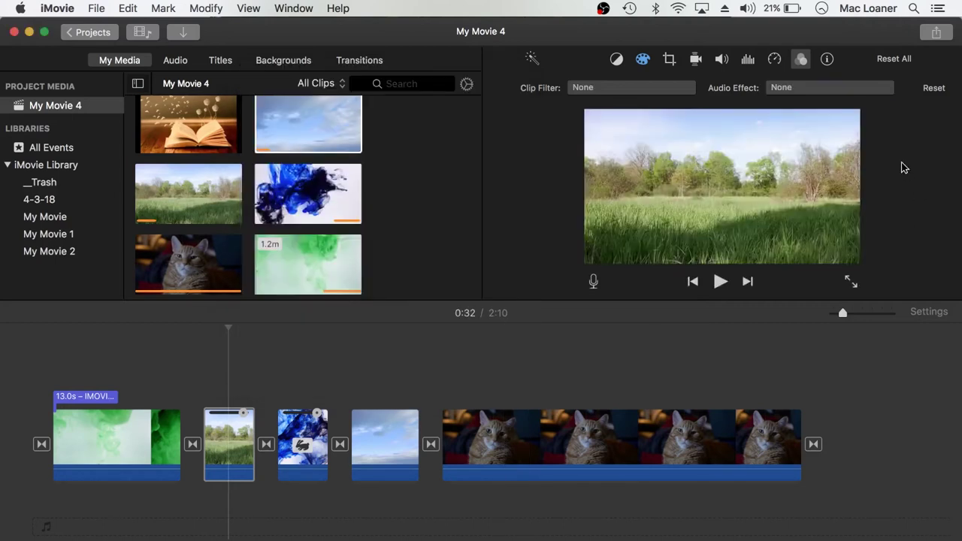
left_click(827, 60)
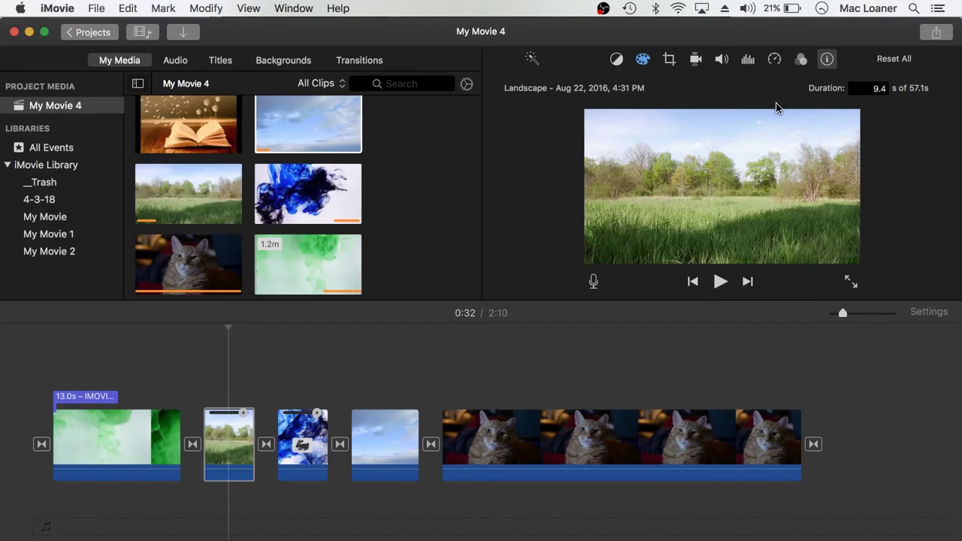
left_click(617, 60)
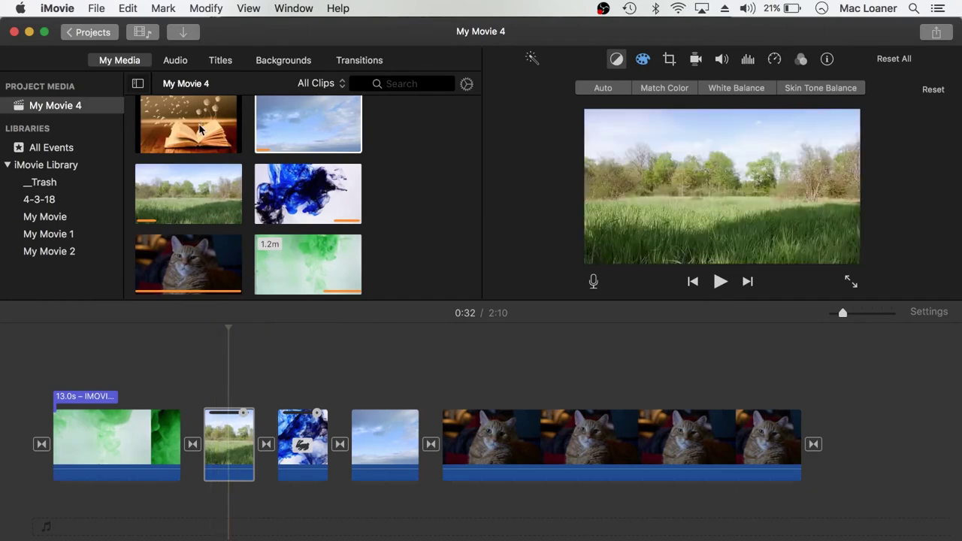
left_click_drag(200, 132, 212, 380)
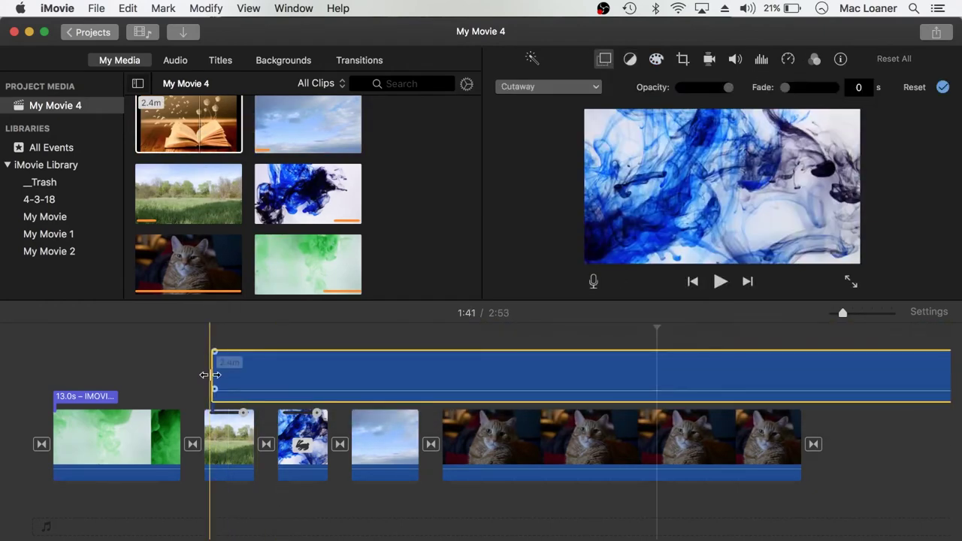
left_click(305, 360)
key("Delete")
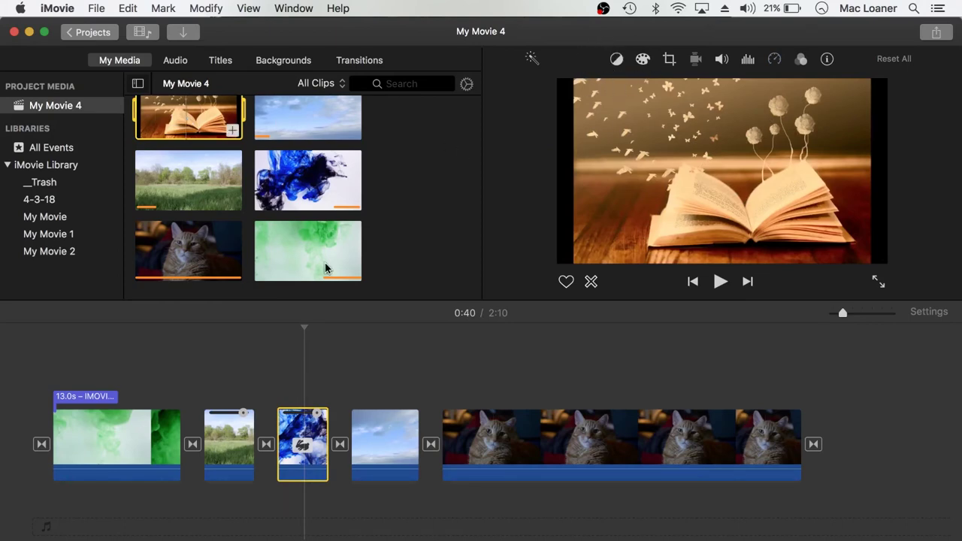
Step: Add the open-book clip above the main timeline as a cutaway starting near the end of the meadow clip
scroll(211, 111, "up", 1)
left_click_drag(200, 114, 236, 374)
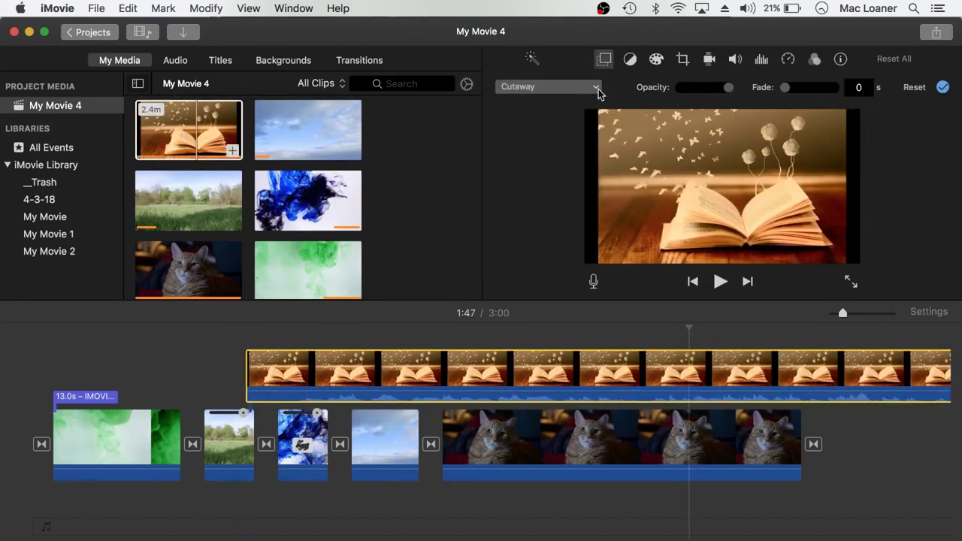
Step: View the video overlay modes available for the open-book clip and keep Cutaway selected
left_click(603, 59)
left_click(385, 378)
left_click(605, 59)
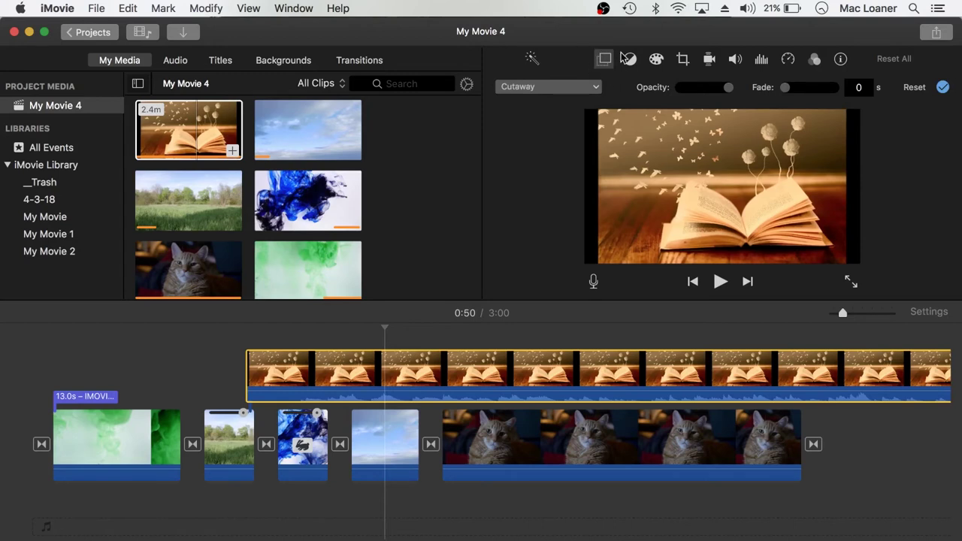
left_click(563, 87)
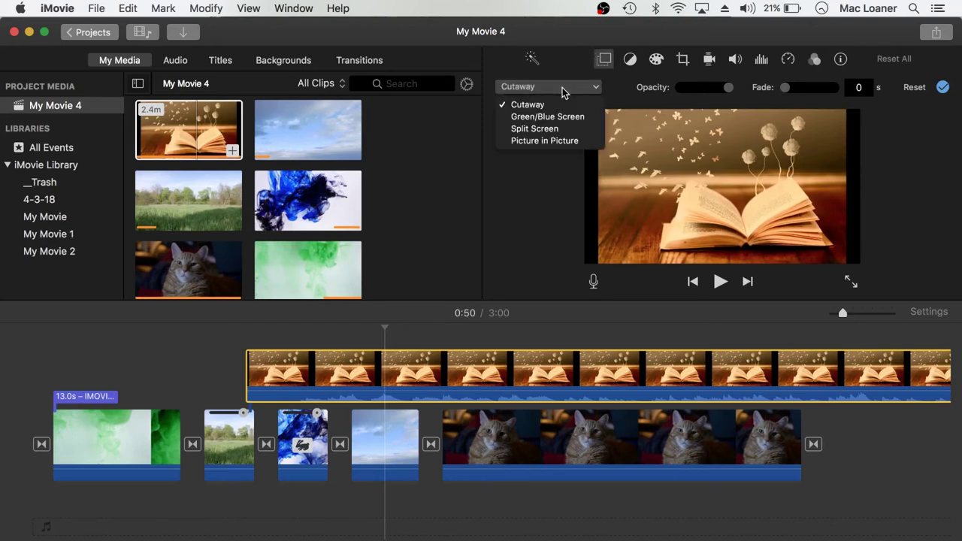
left_click(557, 109)
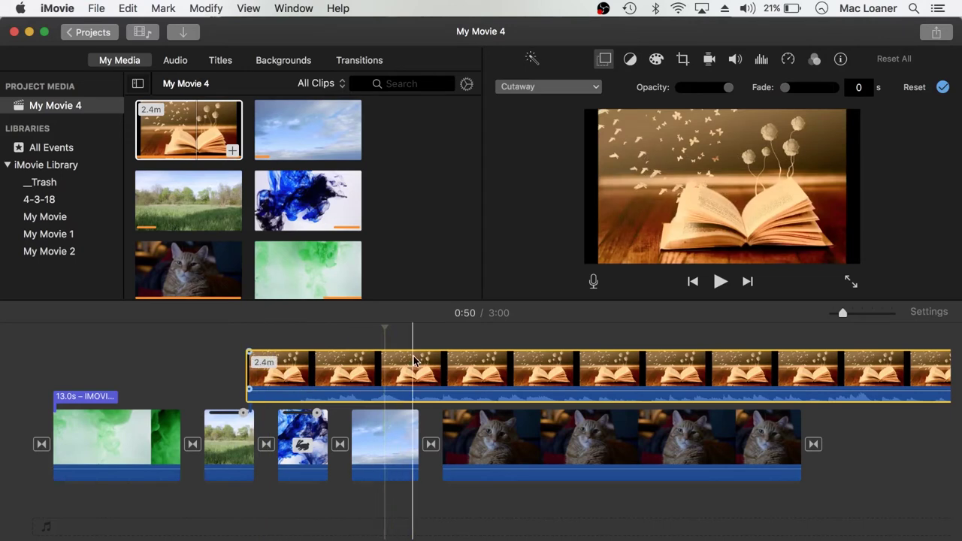
Step: Change the open-book overlay to Green/Blue Screen and play it back from the start of the clip
left_click(553, 86)
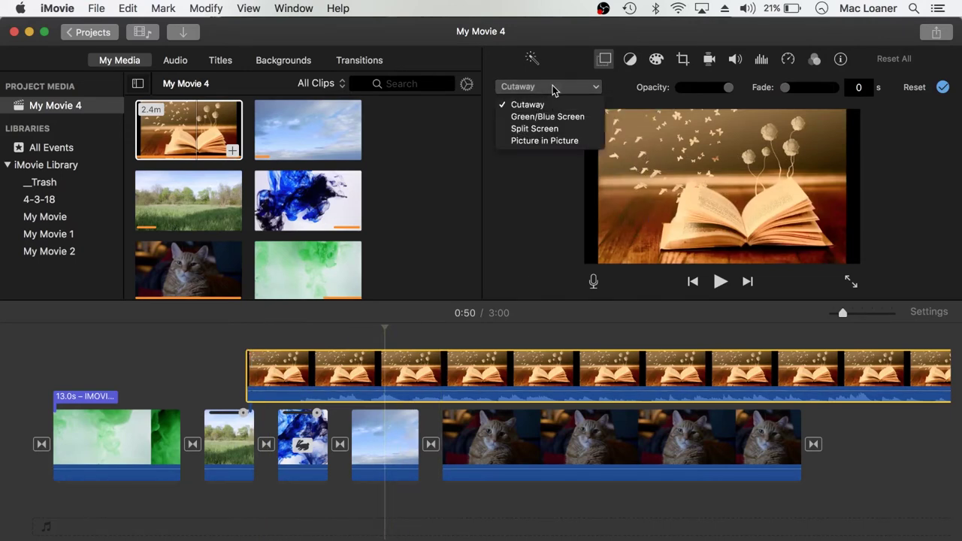
left_click(553, 117)
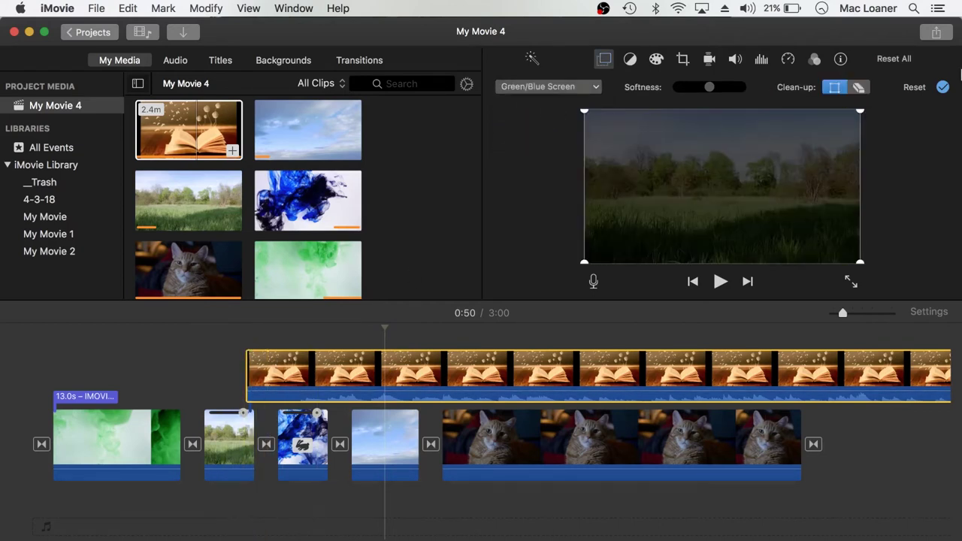
left_click(944, 88)
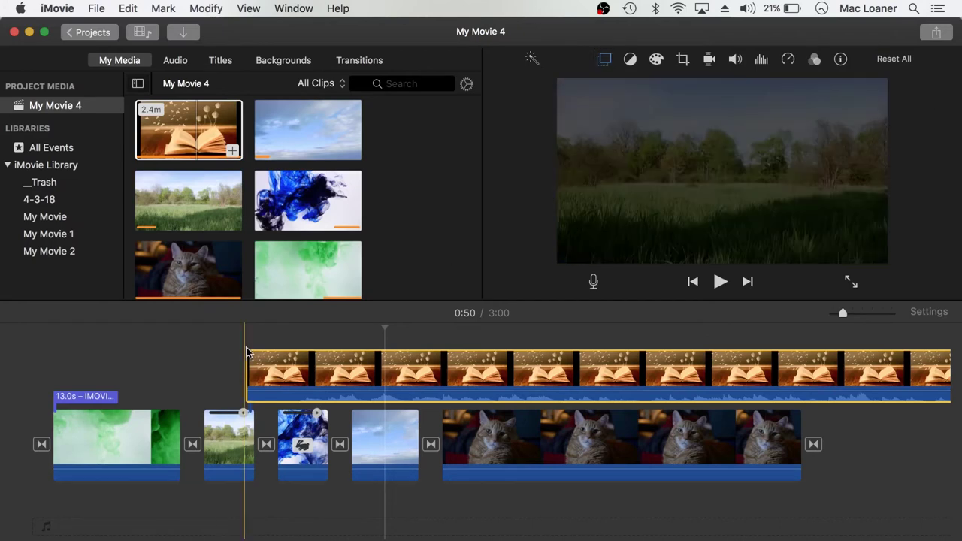
key("space")
left_click(247, 347)
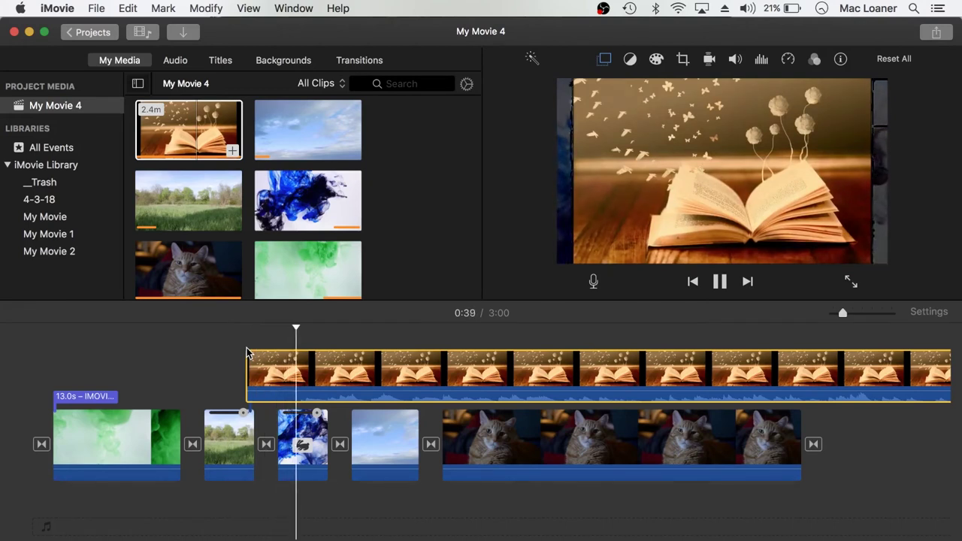
key("space")
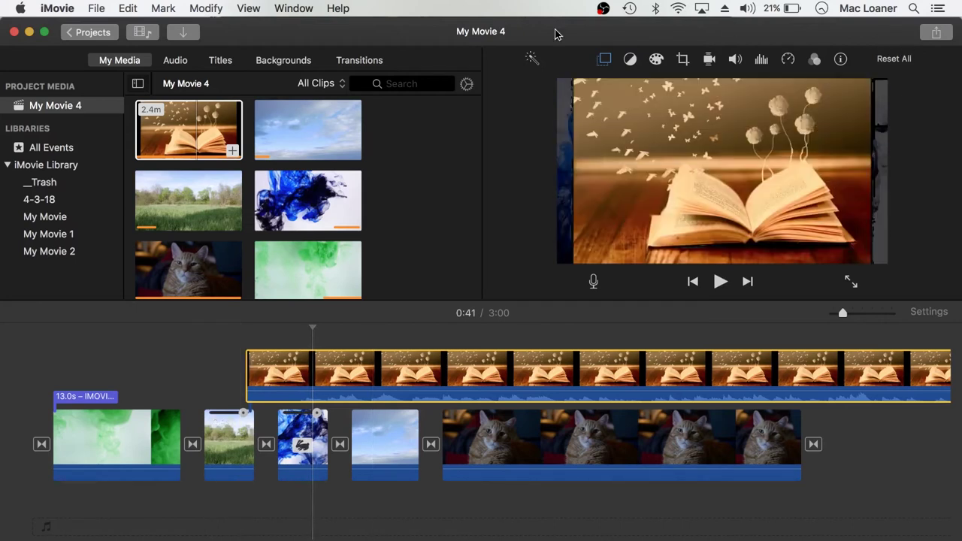
Step: Change the open-book clip's overlay mode to Split Screen
left_click(600, 58)
left_click(584, 89)
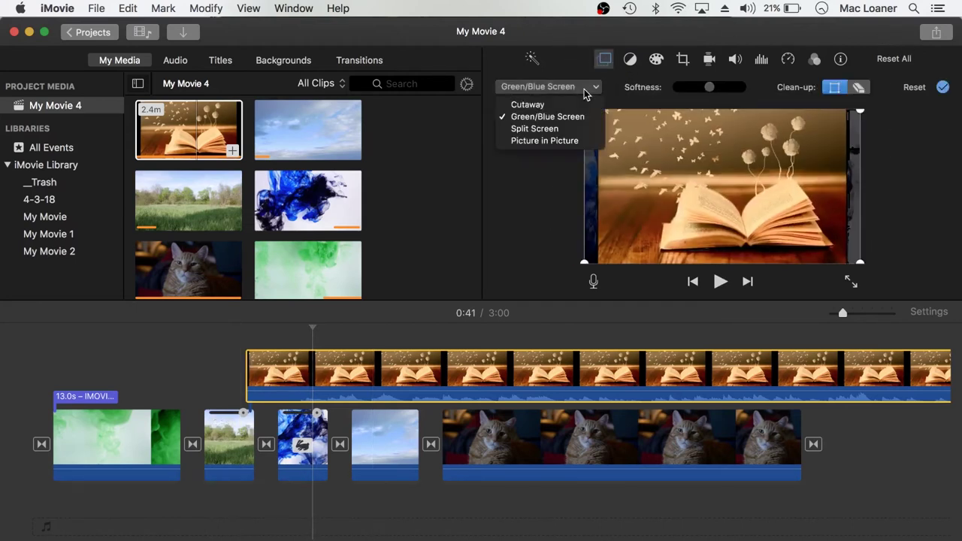
left_click(579, 136)
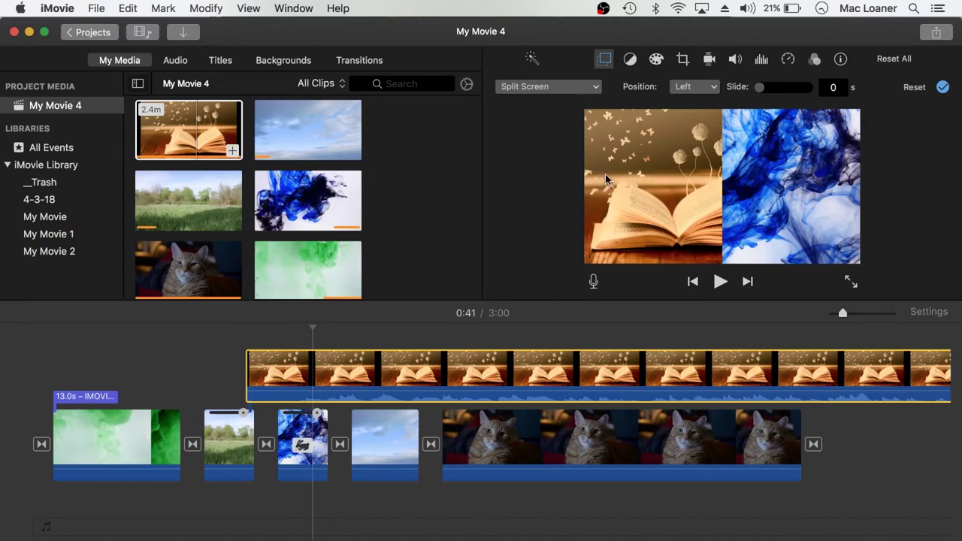
Step: Change the open-book overlay to Picture in Picture and enlarge its inset to about half the frame's width
left_click(546, 87)
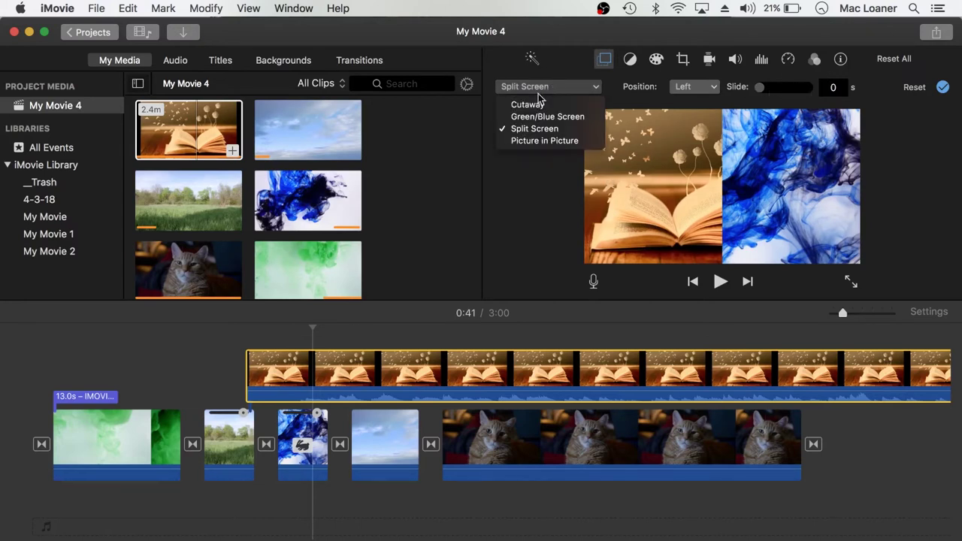
left_click(517, 143)
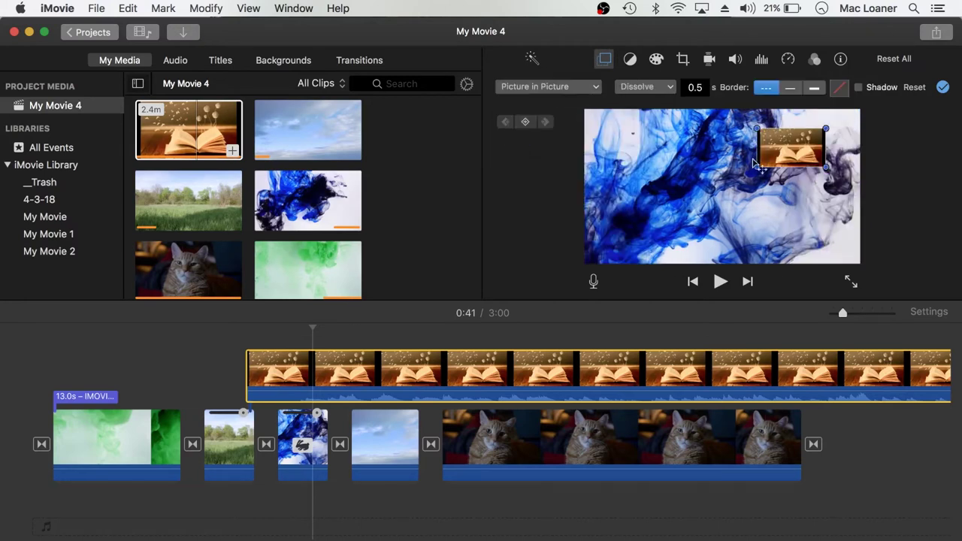
left_click_drag(758, 167, 677, 203)
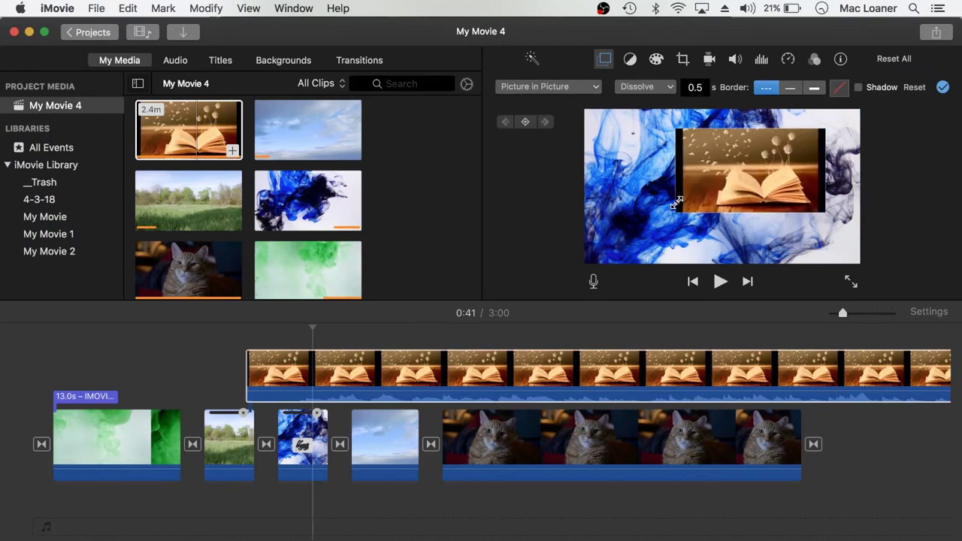
left_click(943, 87)
Step: Play back the start of the picture-in-picture overlay, keeping its Dissolve transition style
left_click(235, 355)
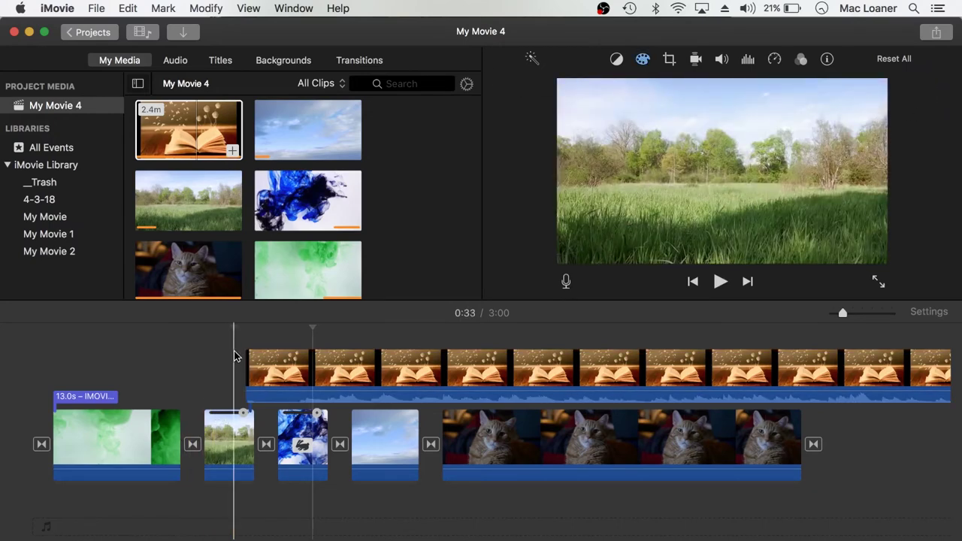
key("space")
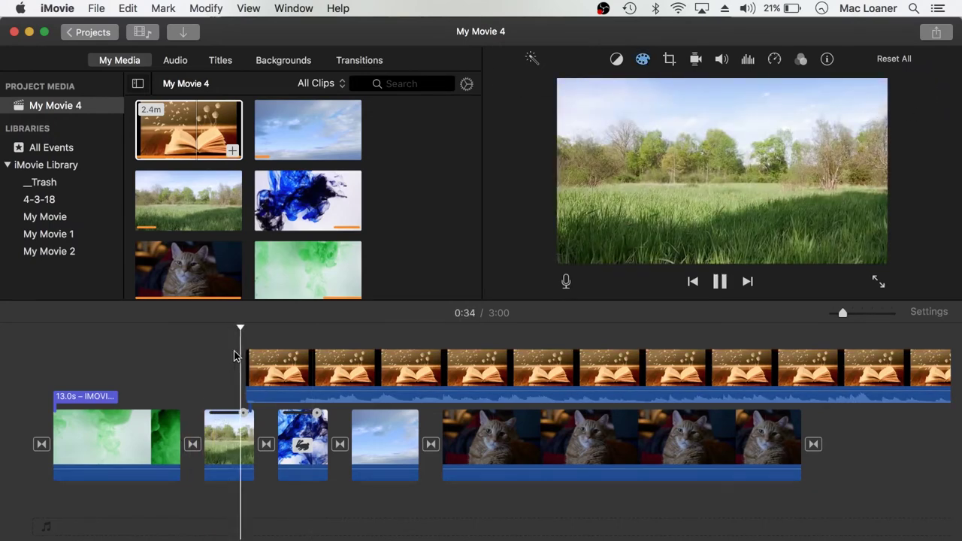
key("space")
left_click(368, 375)
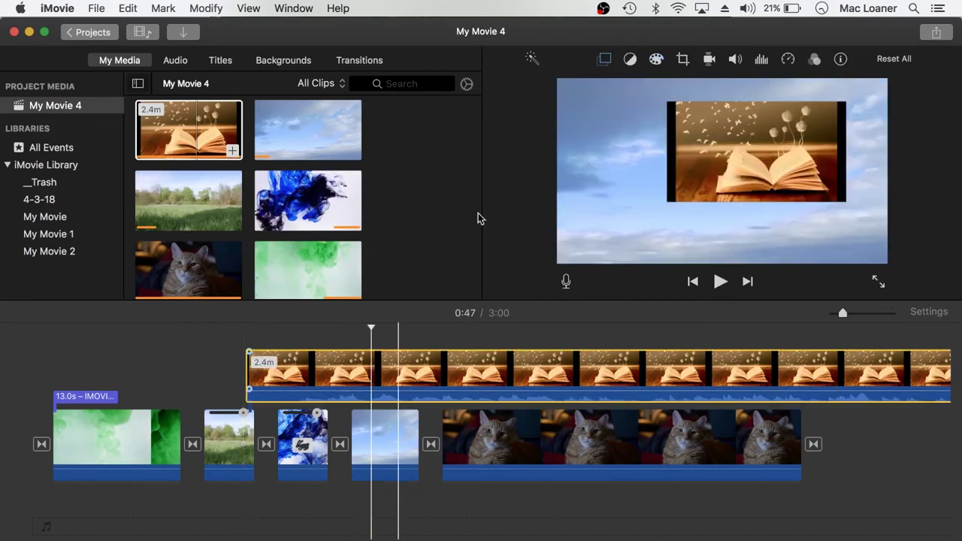
left_click(605, 59)
left_click(637, 88)
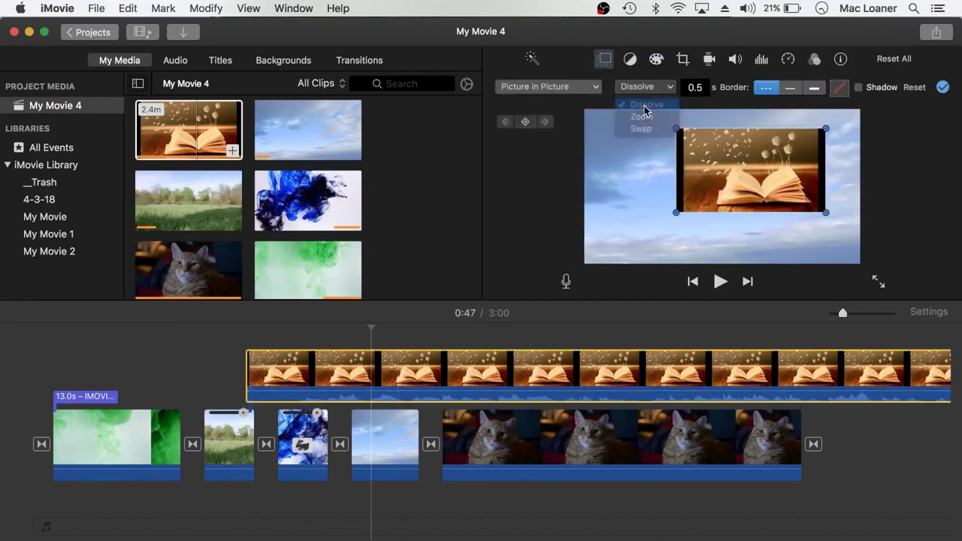
left_click(643, 107)
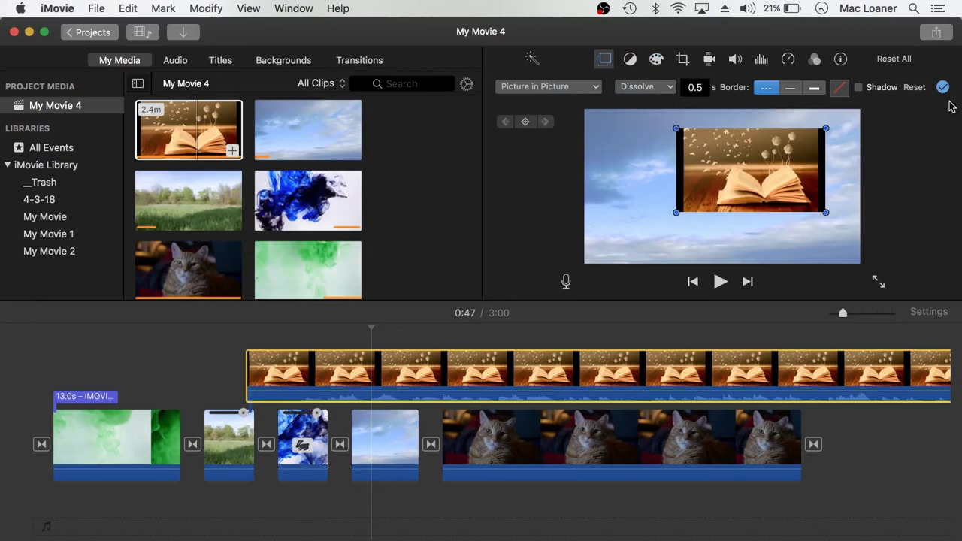
left_click(943, 87)
left_click(242, 355)
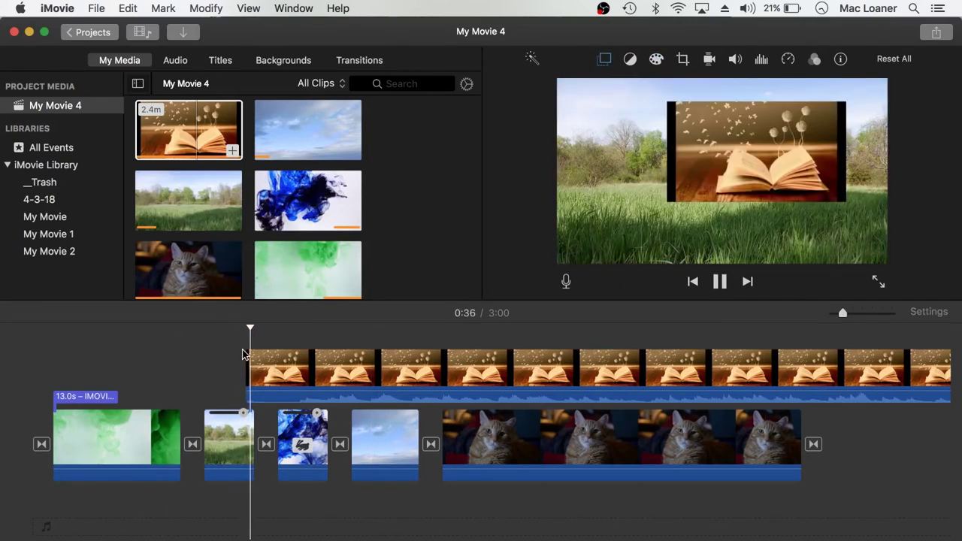
key("space")
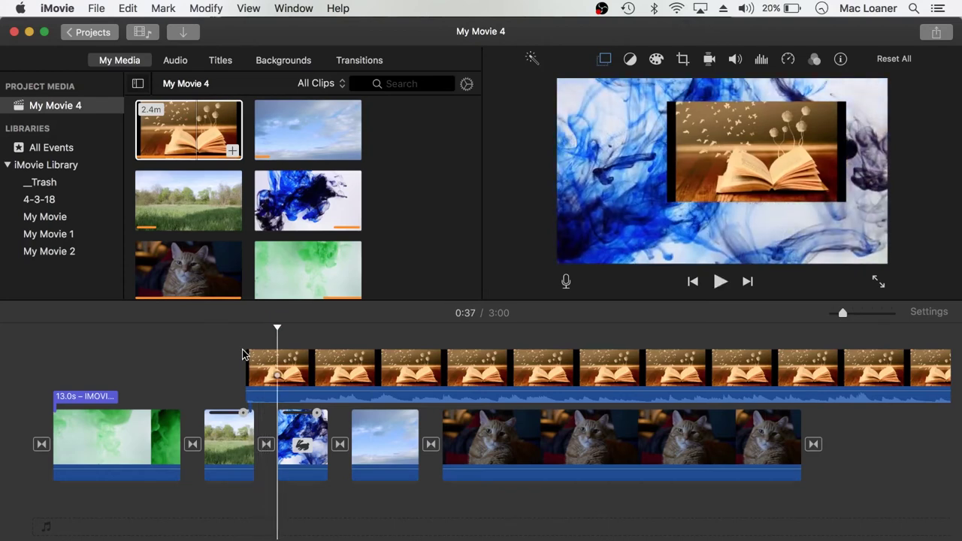
Step: Set the picture-in-picture transition style to Zoom and play back the start of the overlay
left_click(603, 60)
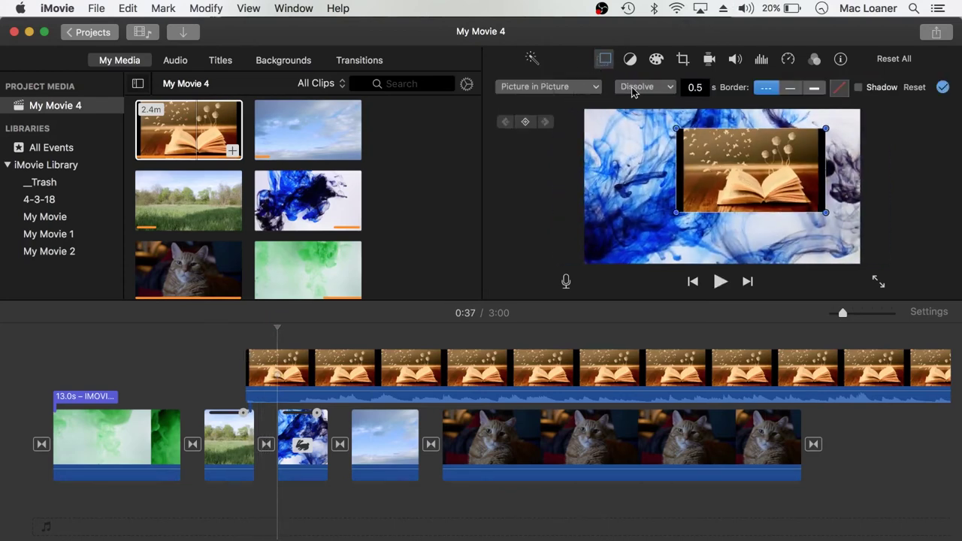
left_click(623, 87)
left_click(641, 115)
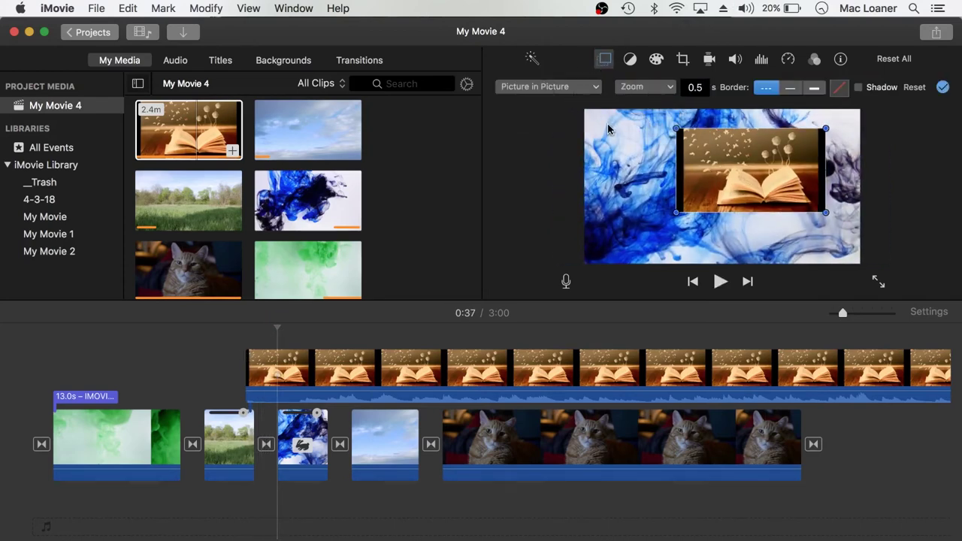
left_click(943, 88)
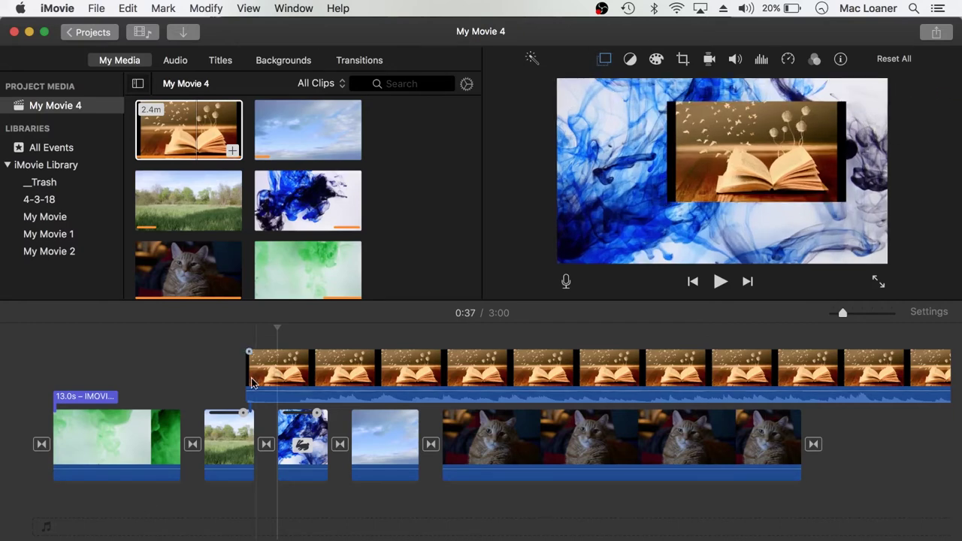
key("space")
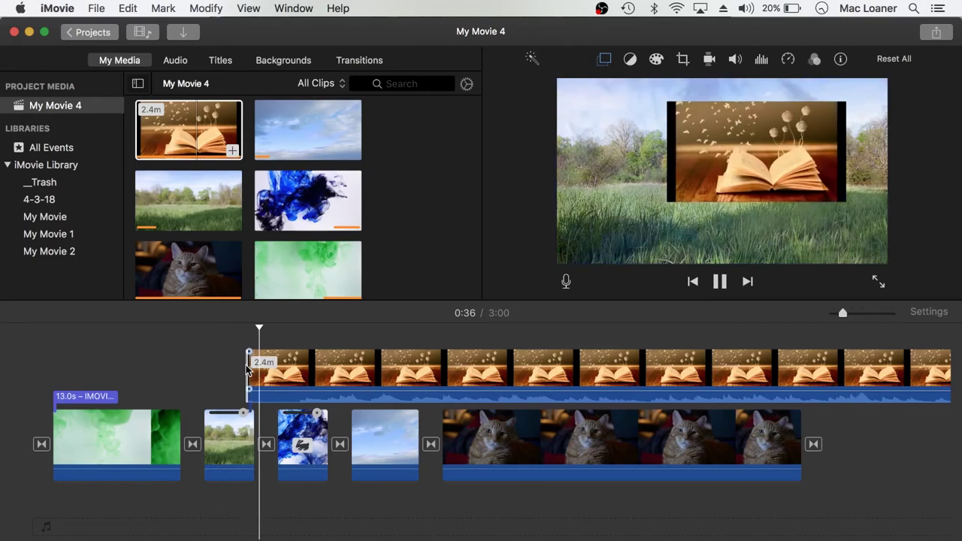
key("space")
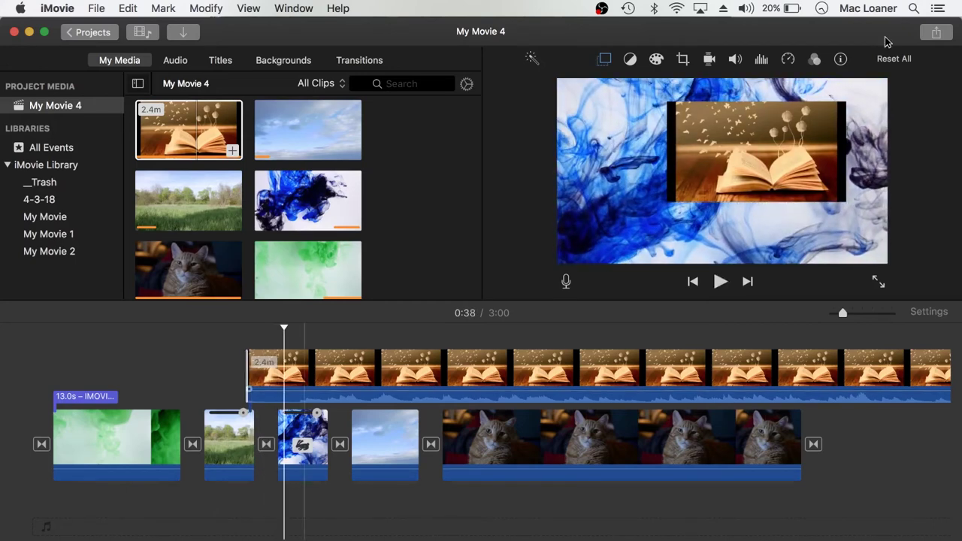
Step: Set the picture-in-picture transition style back to Dissolve and preview the overlay's appearance over the meadow clip
left_click(598, 62)
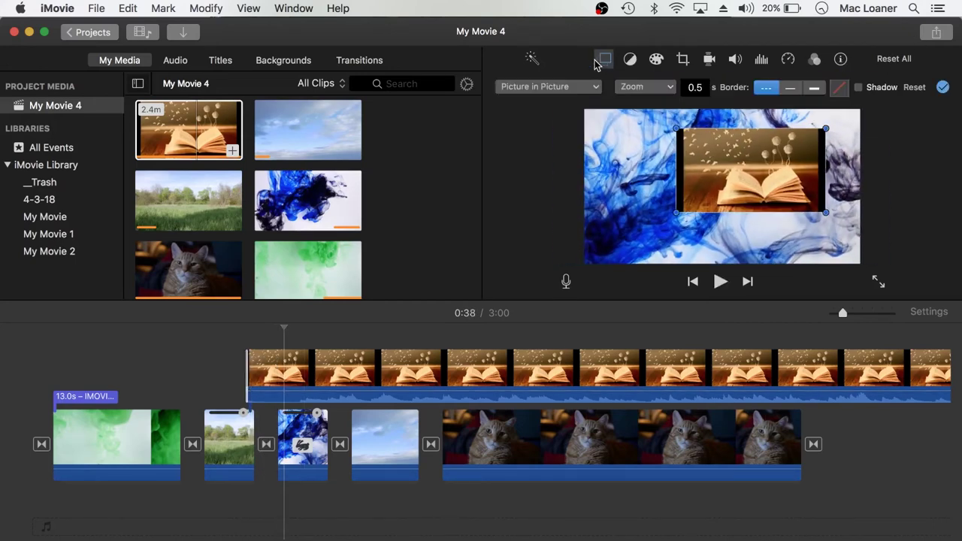
left_click(649, 88)
left_click(647, 101)
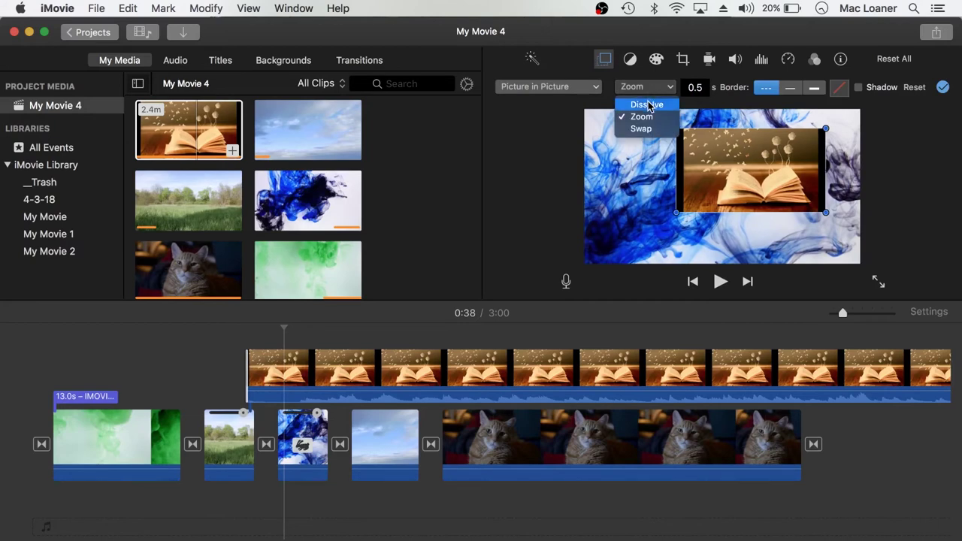
left_click(944, 88)
left_click(242, 343)
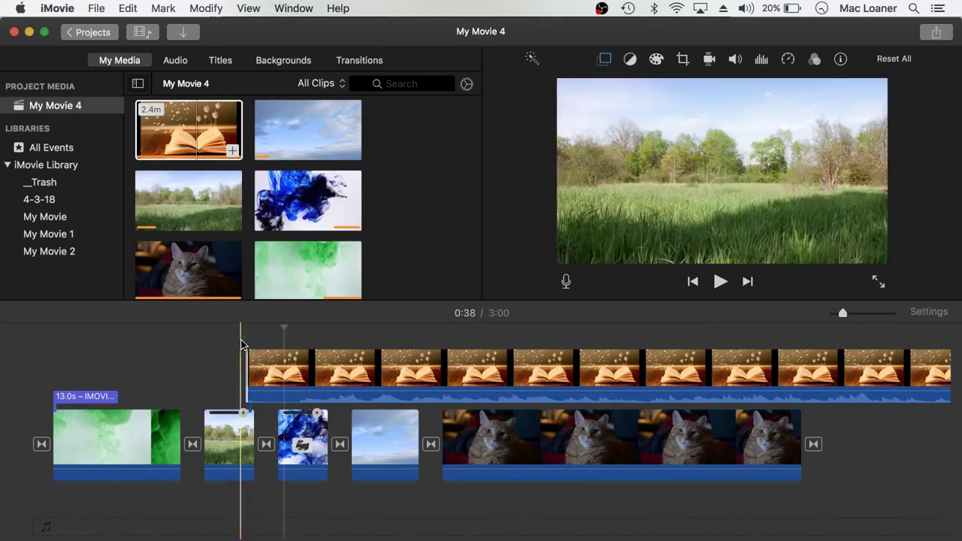
key("space")
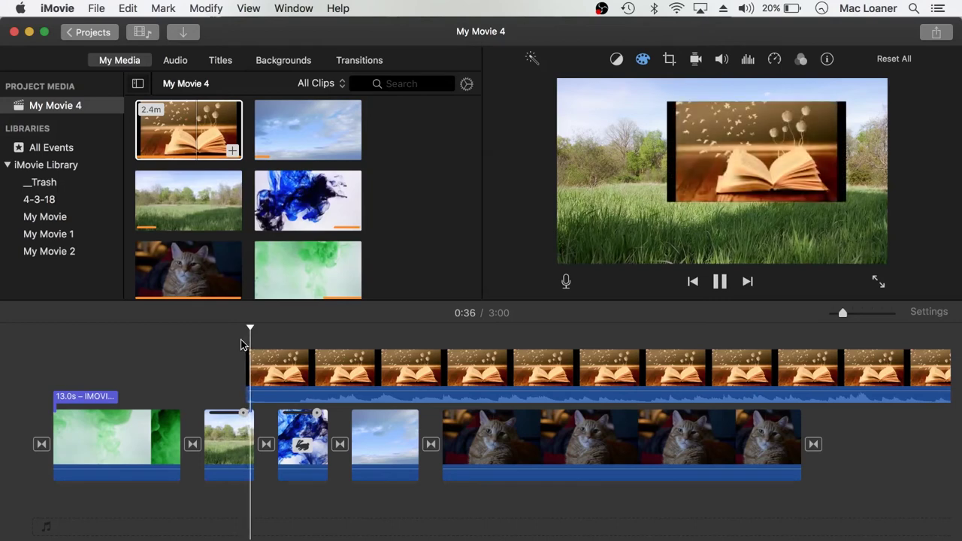
key("space")
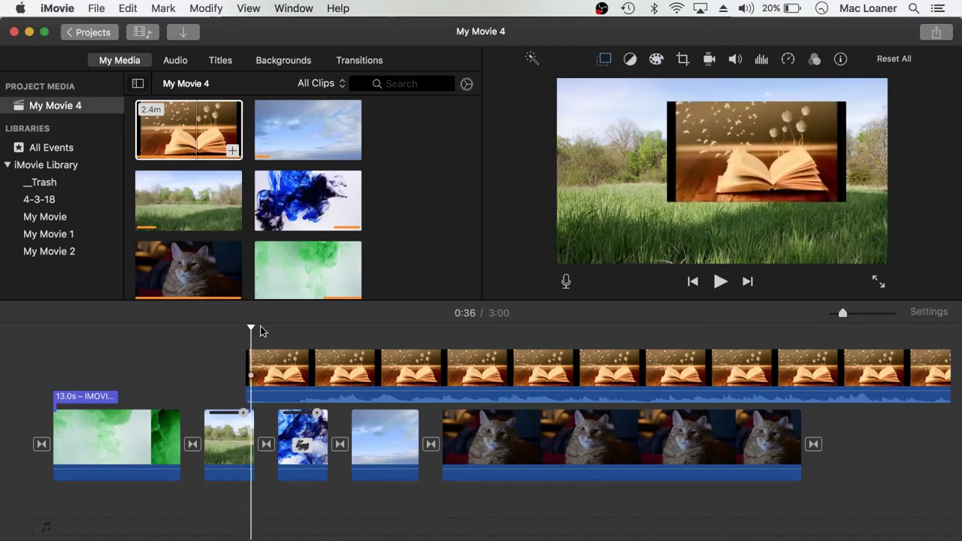
Step: View the transition styles for the picture-in-picture overlay and close its settings without changing them
left_click(604, 60)
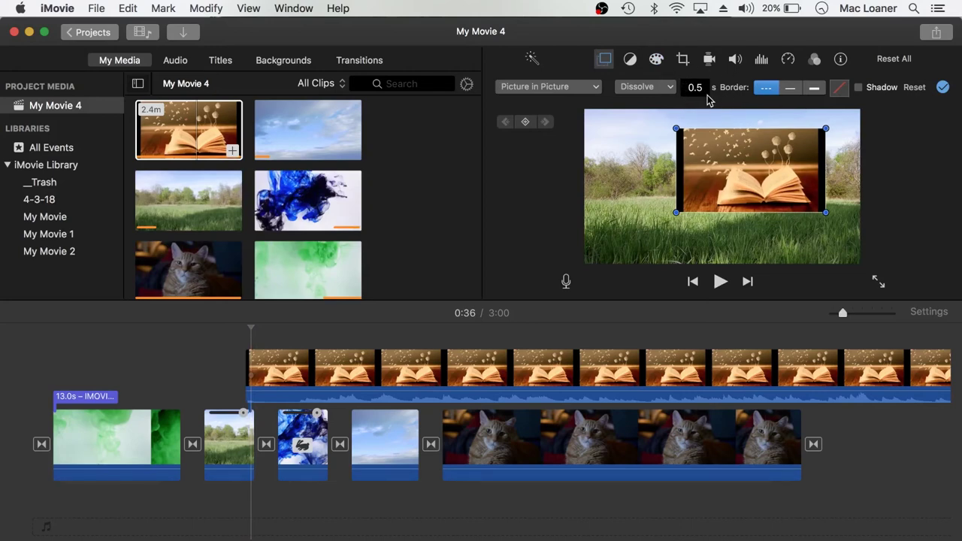
left_click(667, 88)
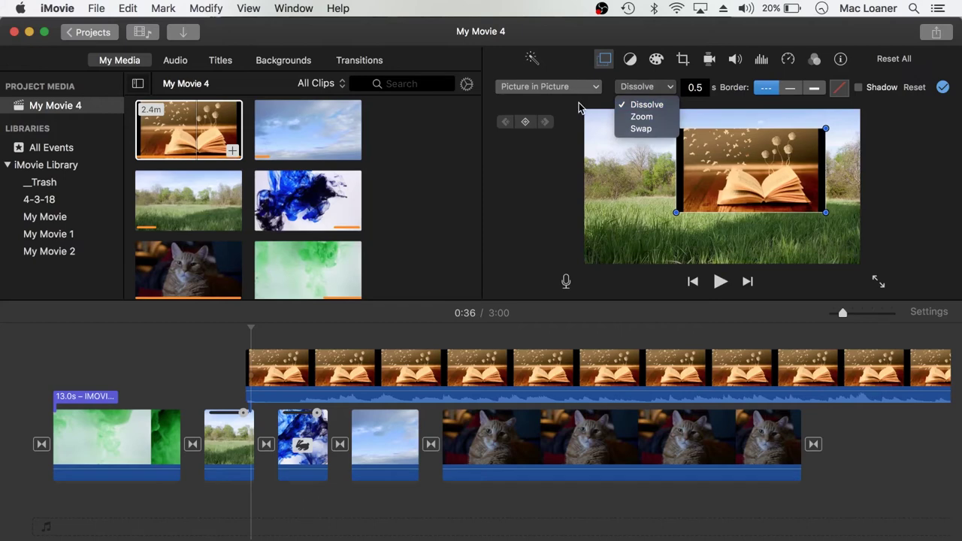
left_click(579, 107)
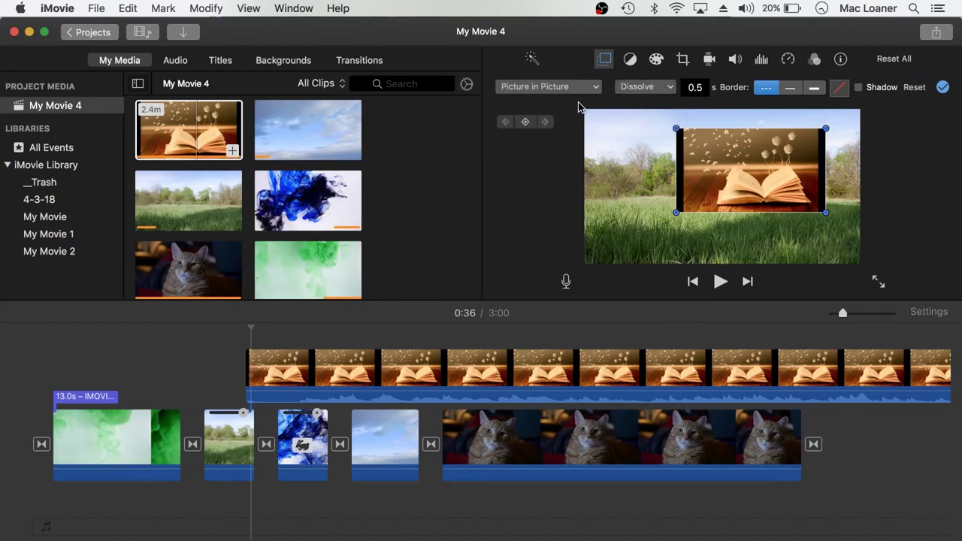
left_click(946, 89)
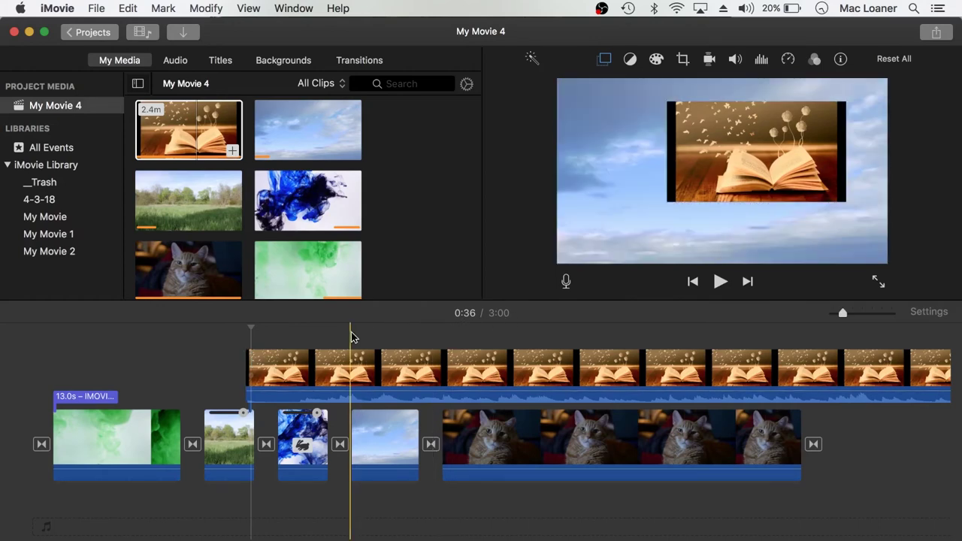
Step: Delete the open-book overlay clip from above the main timeline
left_click(343, 368)
key("Delete")
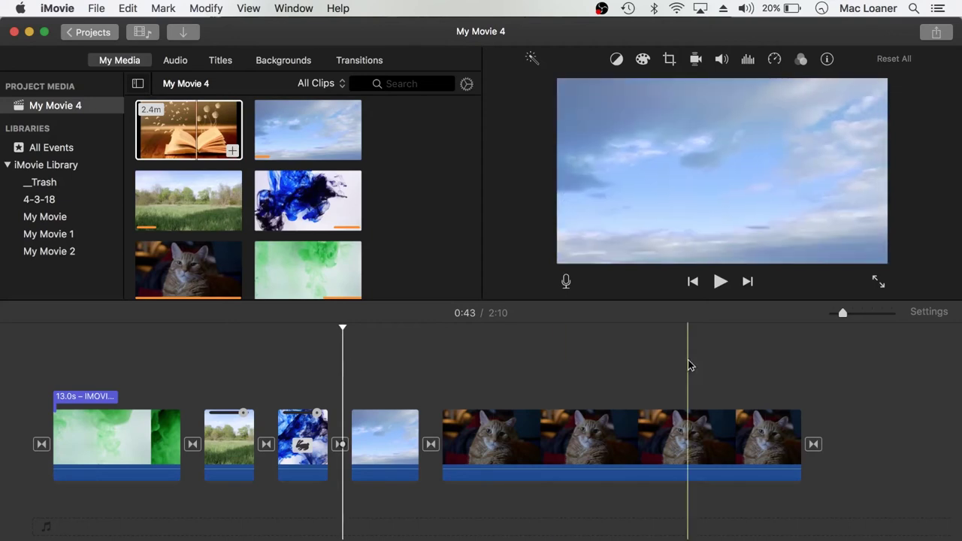
Step: Adjust the audio volume of the blue-sky clip in the timeline down and back up
left_click_drag(844, 319, 838, 321)
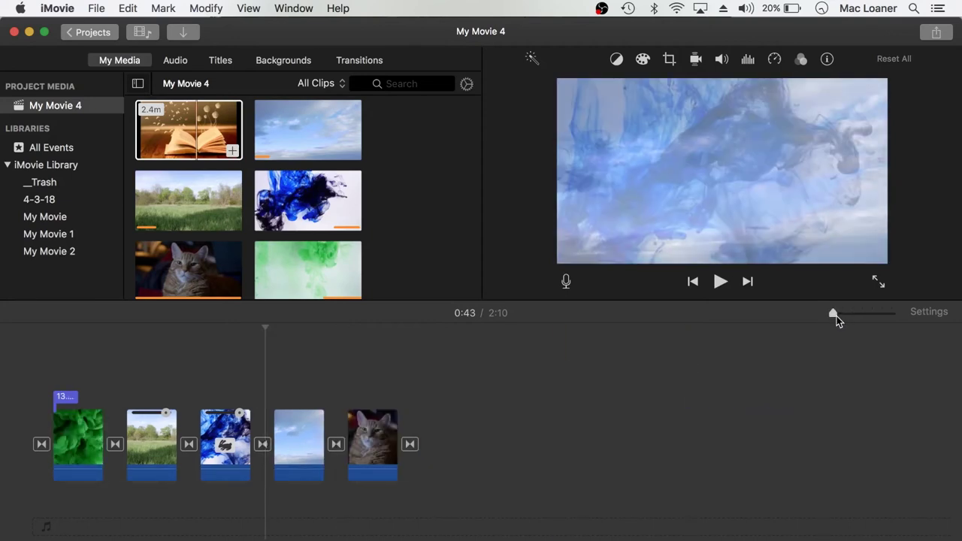
left_click_drag(841, 317, 883, 312)
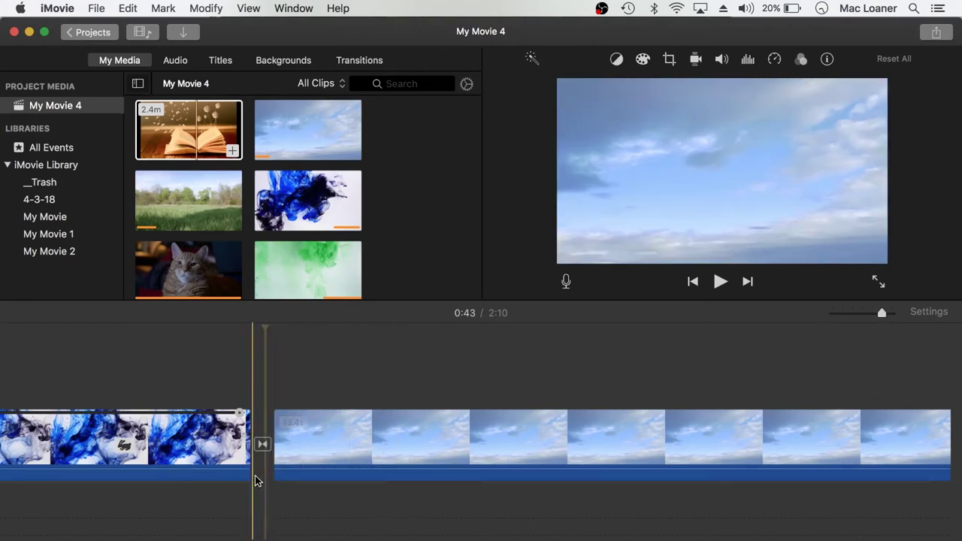
mouse_move(329, 470)
left_mouse_down()
mouse_move(329, 479)
mouse_move(329, 461)
mouse_move(329, 487)
mouse_move(329, 460)
mouse_move(329, 473)
left_mouse_up()
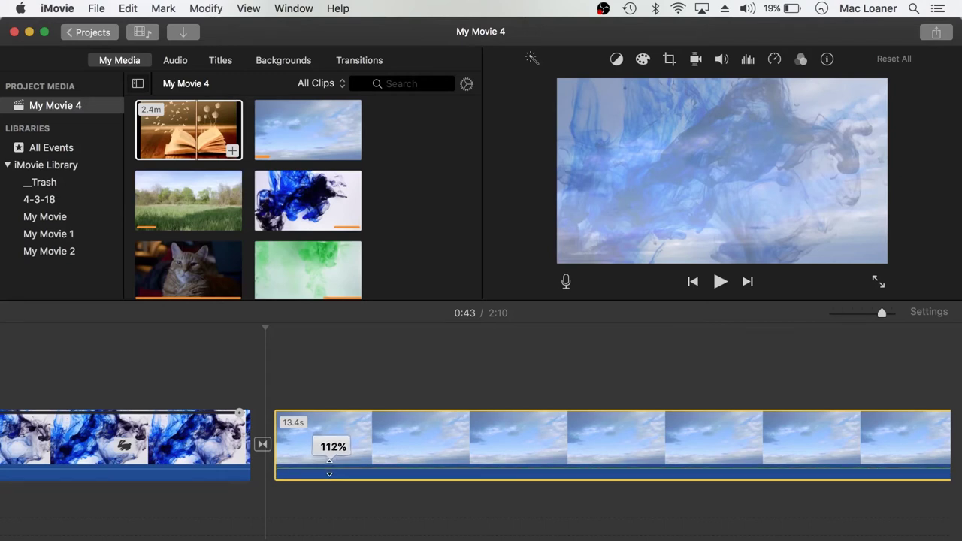
left_click_drag(329, 474, 331, 468)
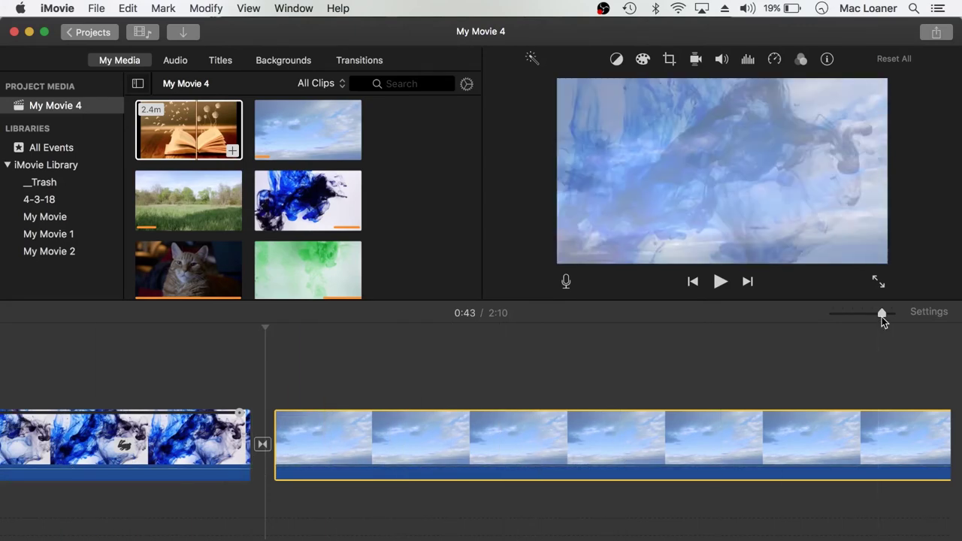
Step: Detach the audio from the blue-sky clip in the timeline
left_click_drag(879, 319, 869, 319)
left_click(339, 432)
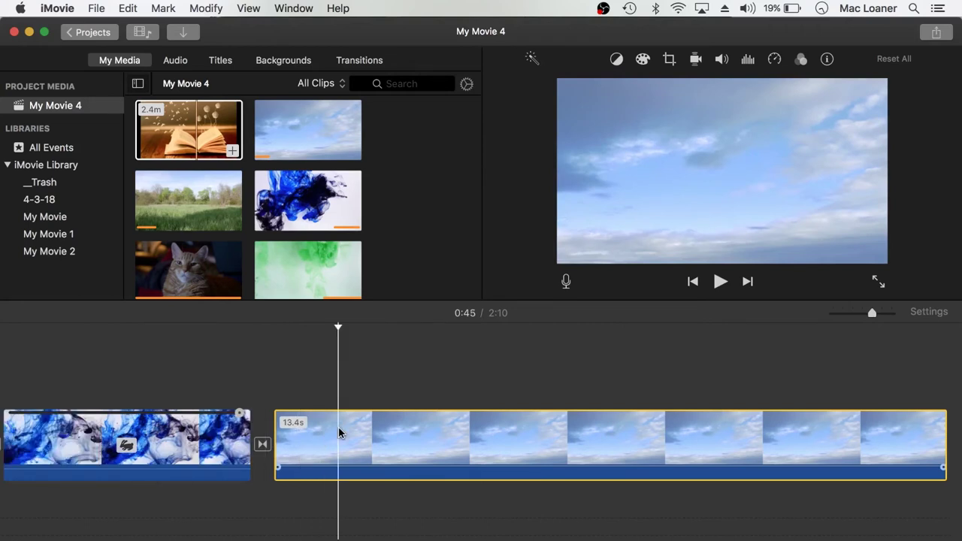
right_click(339, 432)
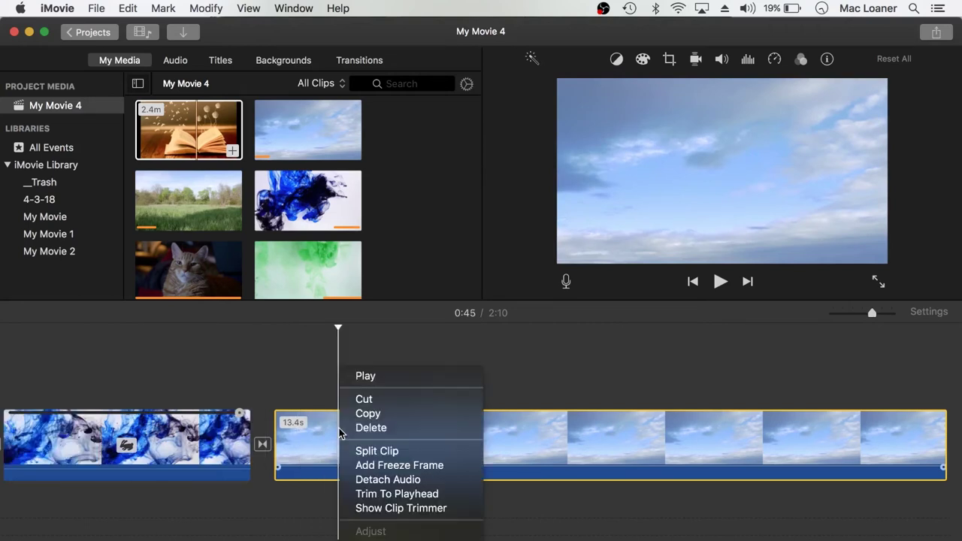
left_click(471, 484)
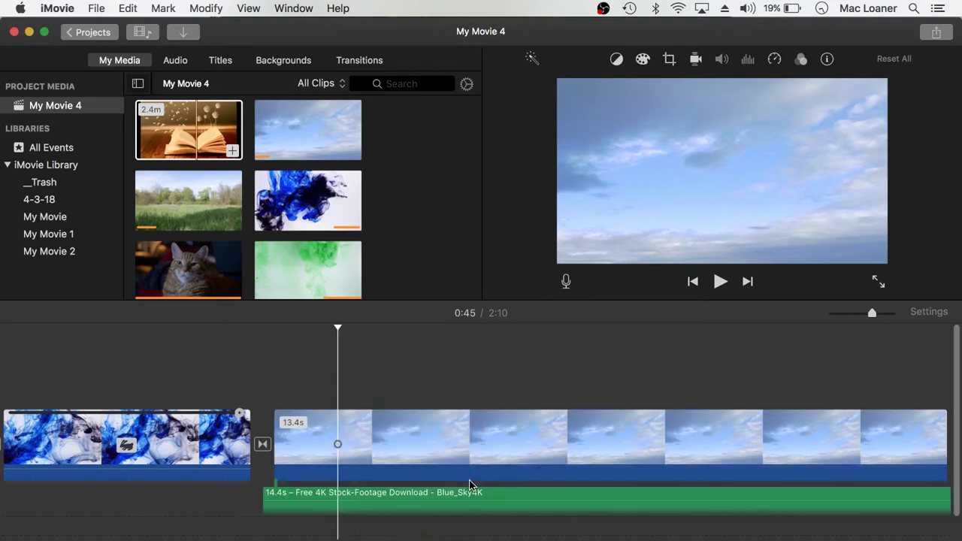
Step: Shift the detached blue-sky audio slightly later under the timeline and delete it
left_click(482, 496)
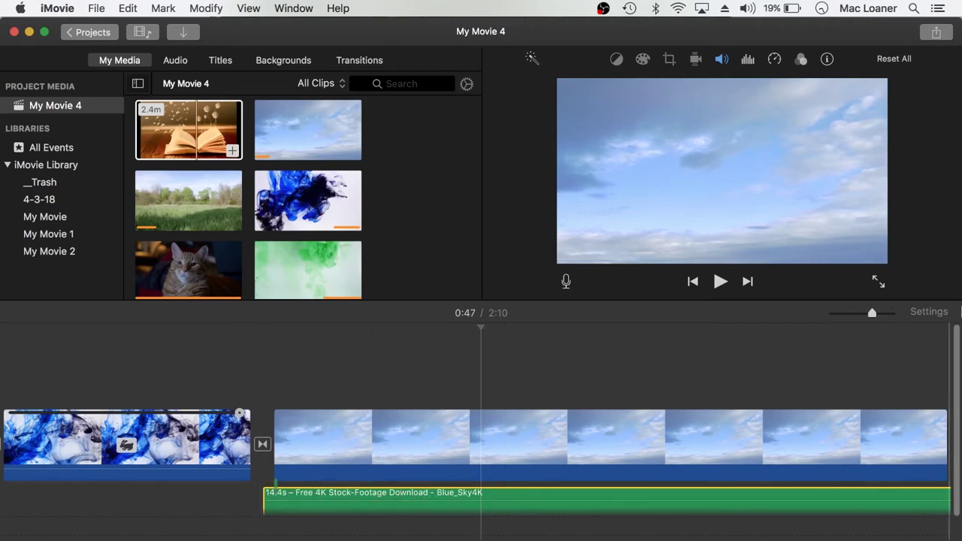
left_click_drag(871, 313, 843, 313)
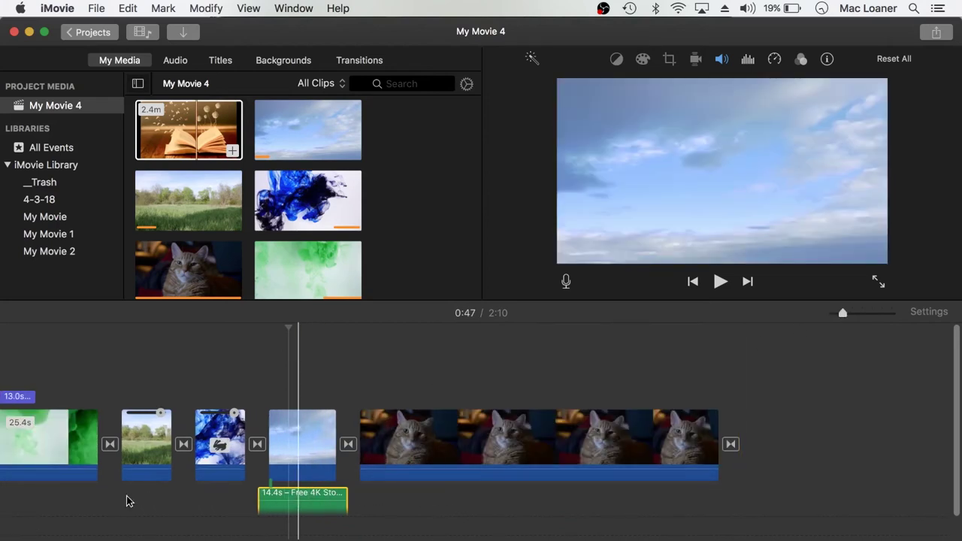
mouse_move(293, 505)
left_mouse_down()
mouse_move(96, 501)
mouse_move(166, 519)
mouse_move(410, 509)
mouse_move(223, 513)
mouse_move(331, 507)
mouse_move(306, 510)
left_mouse_up()
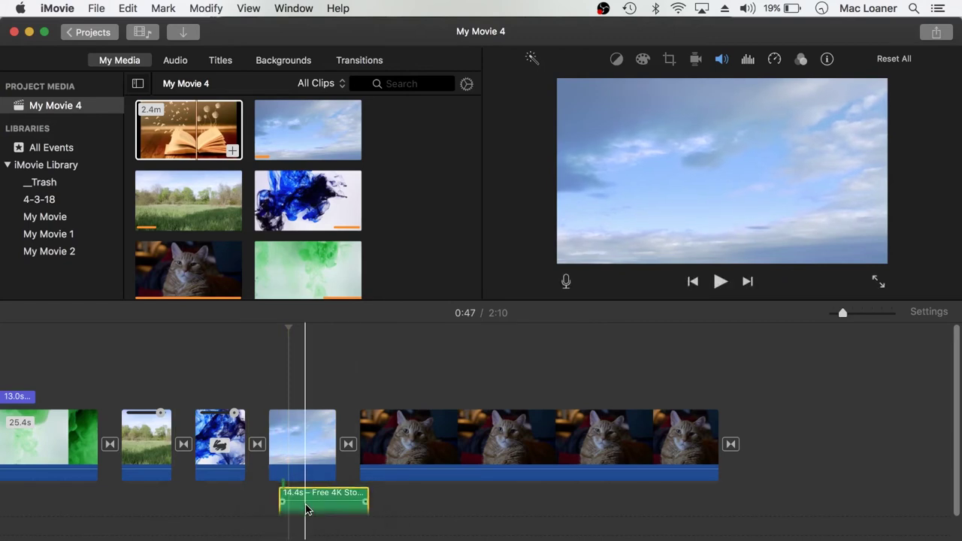
key("Delete")
Step: Detach the audio from the cat clip and delete the separated Cat_Footage audio
left_click(480, 421)
right_click(480, 422)
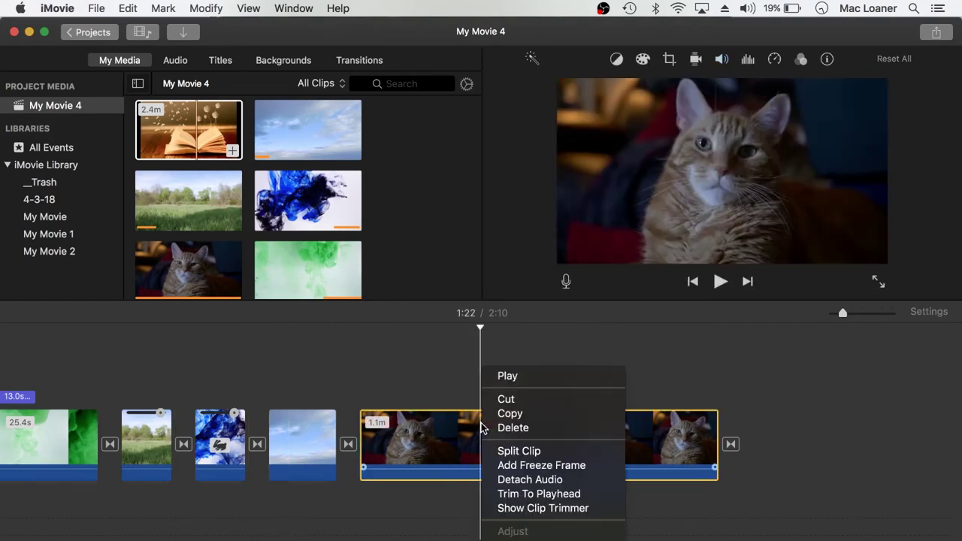
left_click(571, 480)
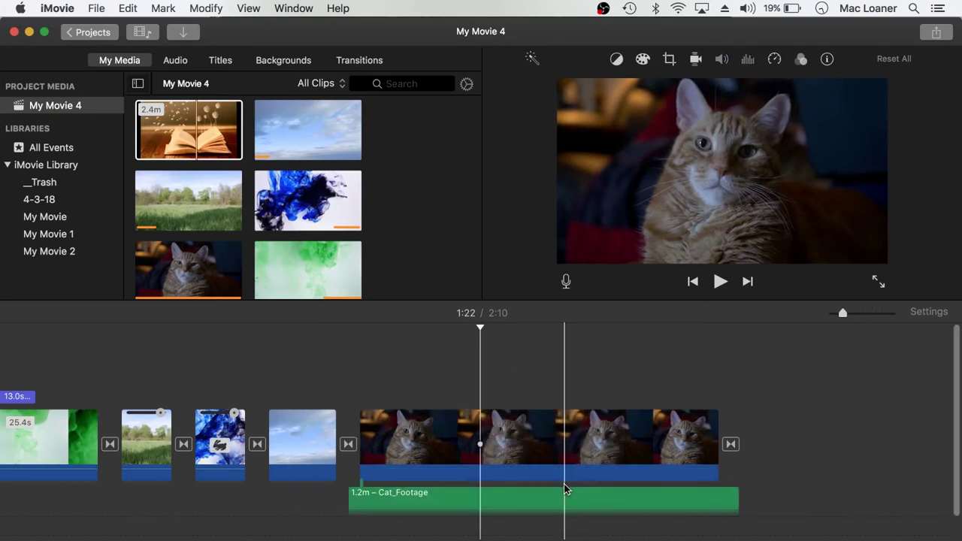
left_click(565, 500)
key("Delete")
Step: Detach the audio from the blue-ink clip and delete the separated audio track
left_click(229, 445)
right_click(230, 445)
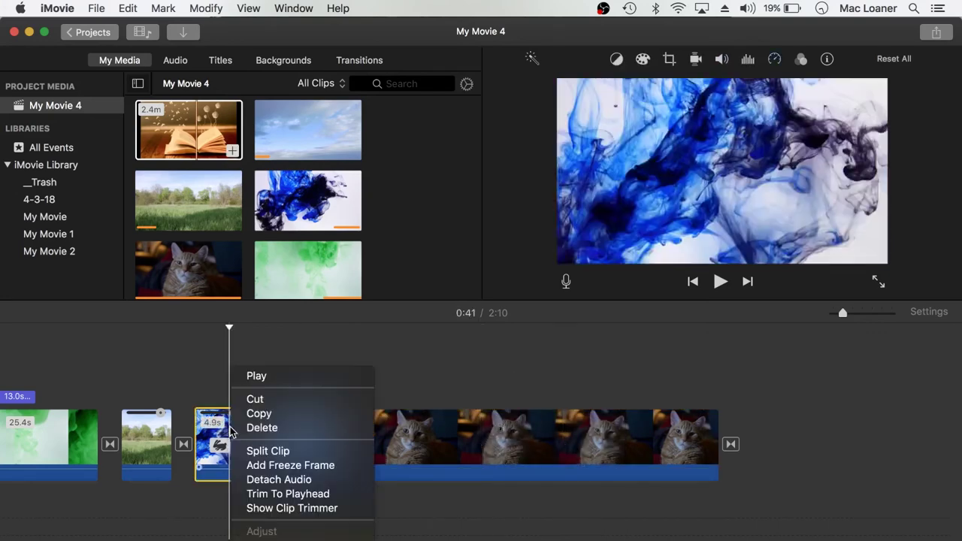
left_click(254, 480)
left_click(219, 498)
key("Delete")
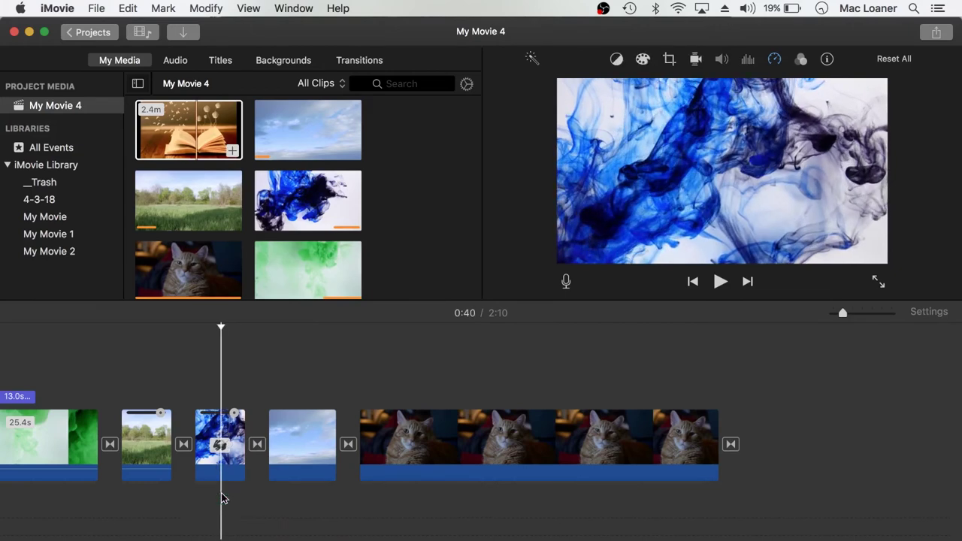
Step: Detach the audio from the meadow clip and delete the separated landscape audio
left_click(156, 441)
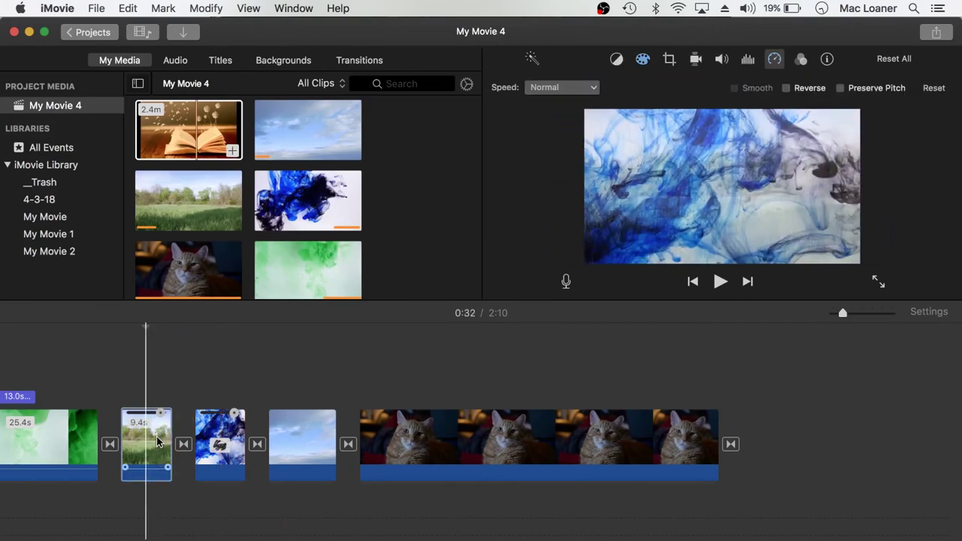
right_click(161, 445)
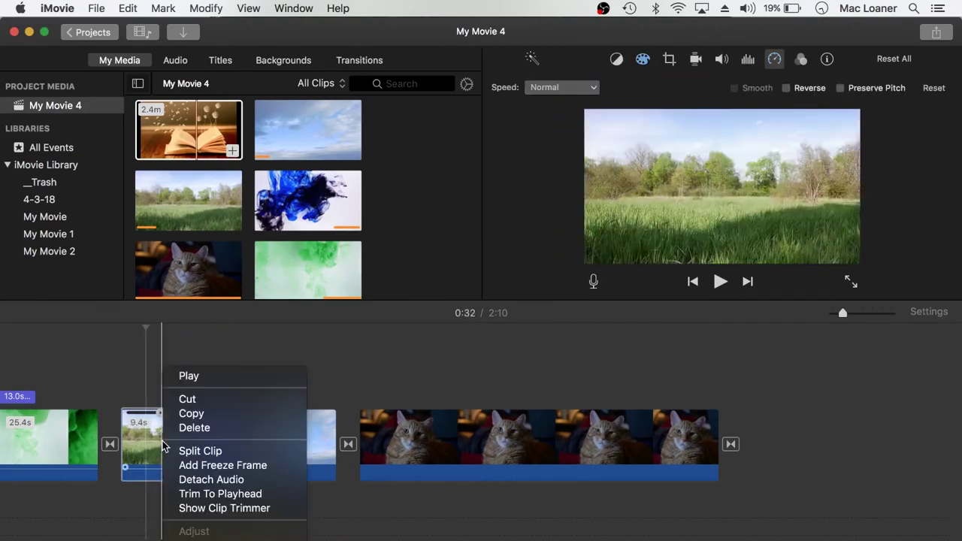
left_click(184, 480)
left_click(167, 494)
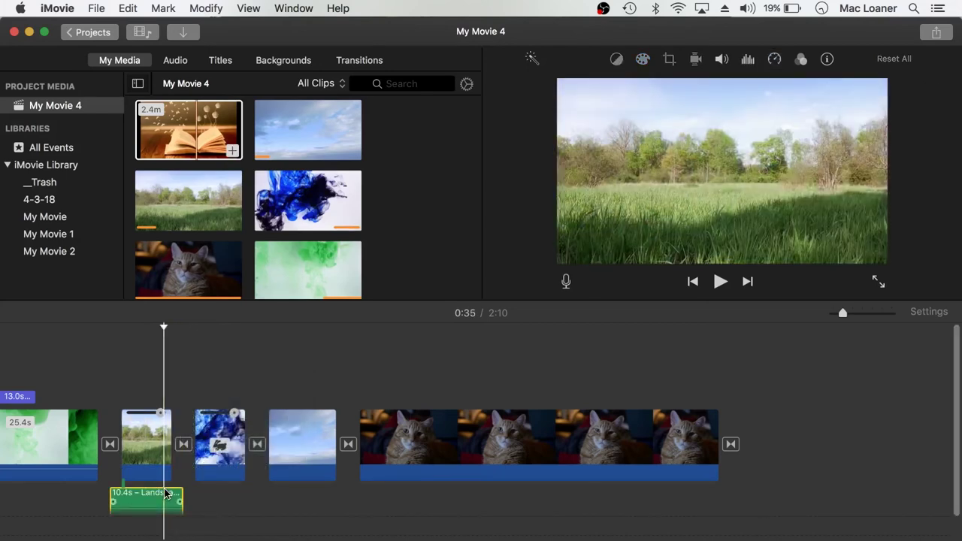
key("Delete")
Step: Detach the audio from the green-ink clip and delete the separated Green_Ink audio
left_click(82, 444)
right_click(83, 443)
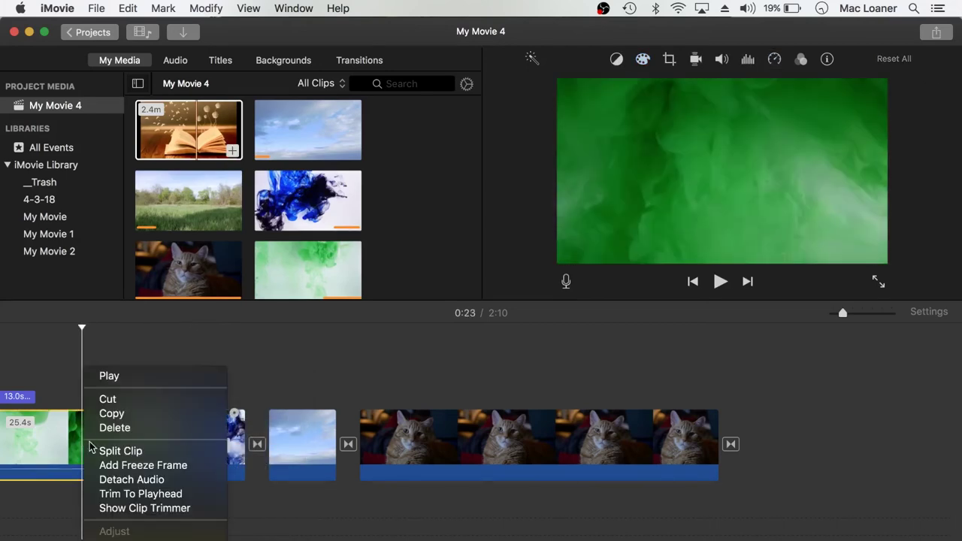
left_click(105, 480)
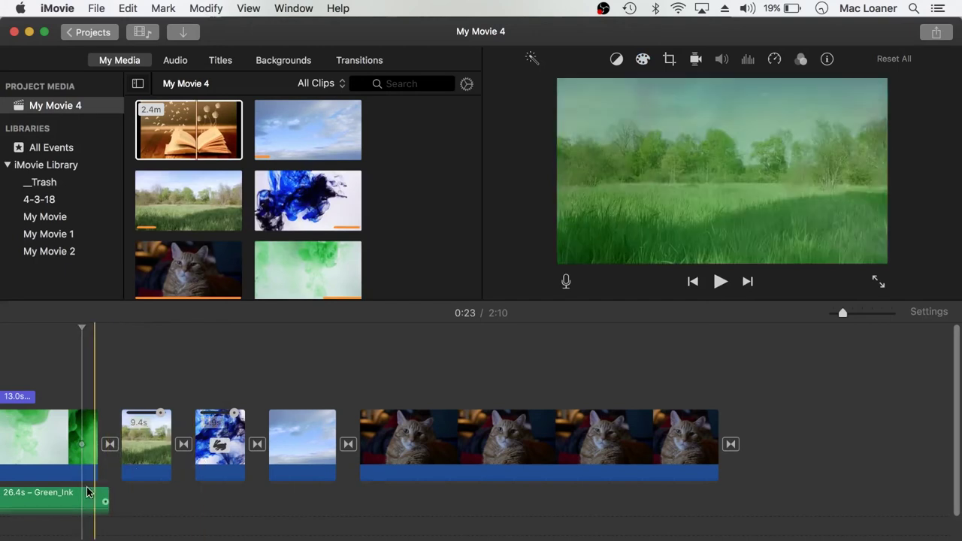
left_click(73, 494)
key("Delete")
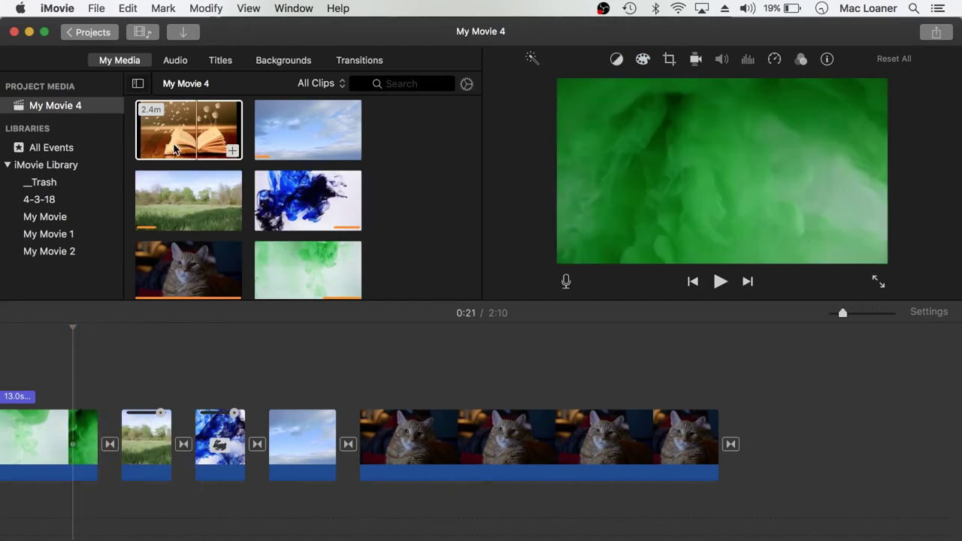
Step: Append the open-book clip after the cat clip and detach its music to run from the start of the movie
left_click(174, 148)
left_click_drag(304, 188, 752, 421)
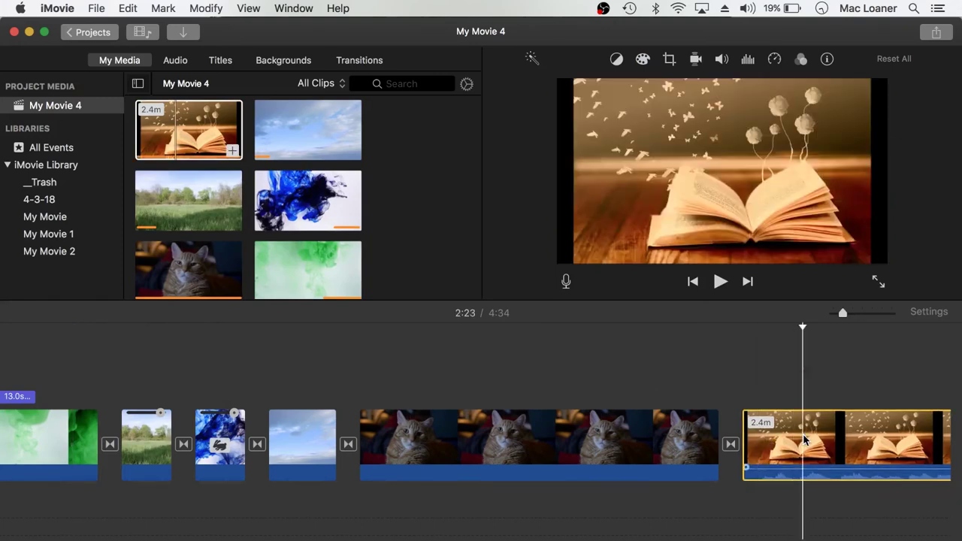
right_click(804, 439)
left_click(824, 477)
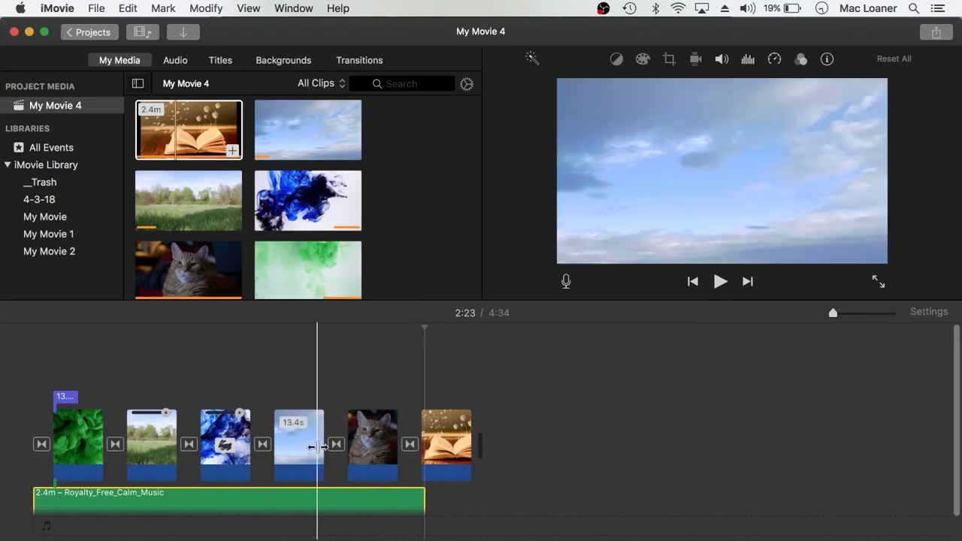
Step: Play back the music under the opening title and around the transition from blue ink to blue sky
left_click(56, 375)
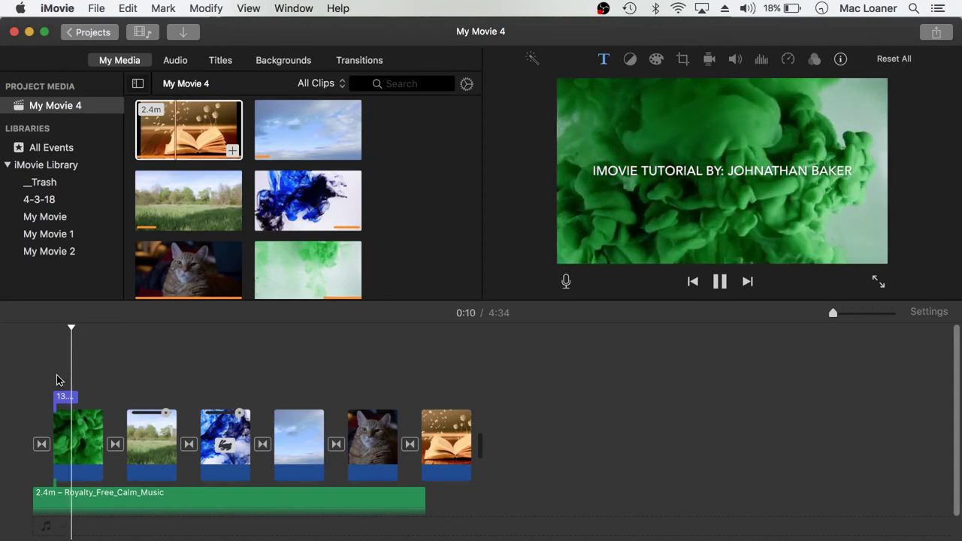
key("space")
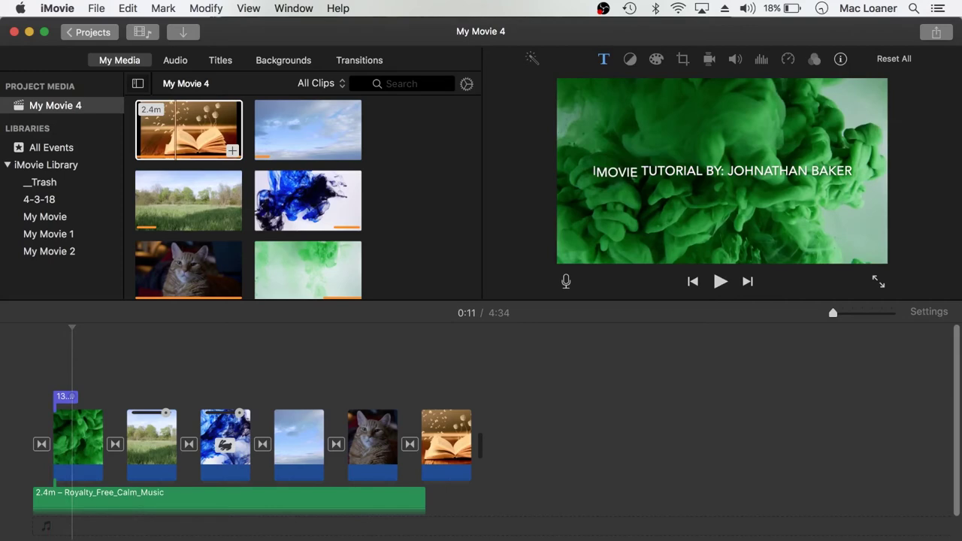
left_click(250, 355)
key("super+equal")
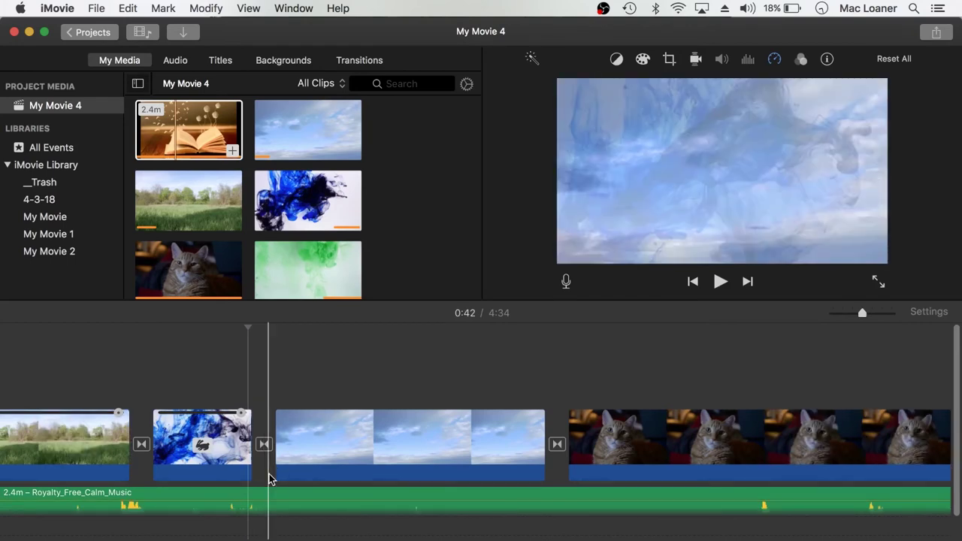
key("space")
key("space")
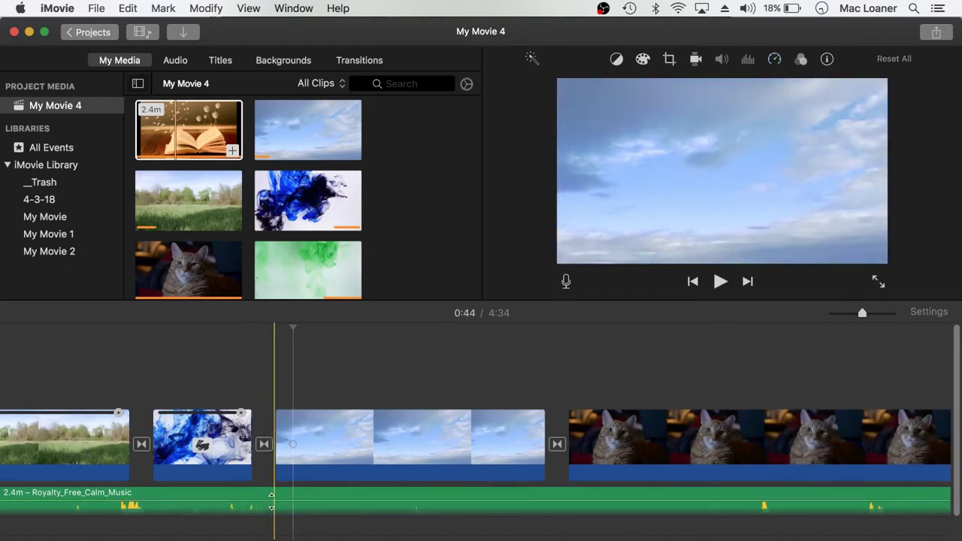
Step: Lower the volume of the Royalty_Free_Calm_Music track beneath the clips
left_click(272, 501)
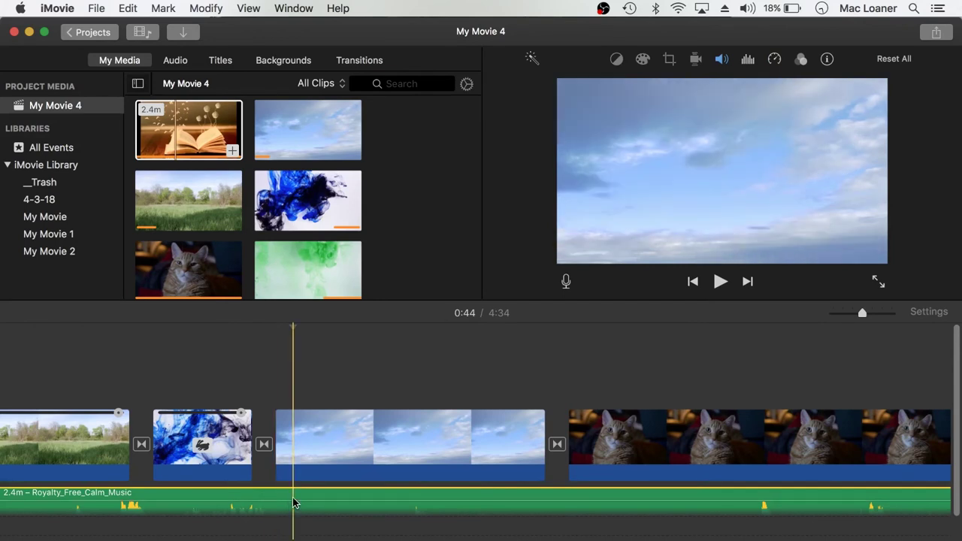
mouse_move(304, 500)
left_mouse_down()
mouse_move(302, 528)
mouse_move(302, 509)
left_mouse_up()
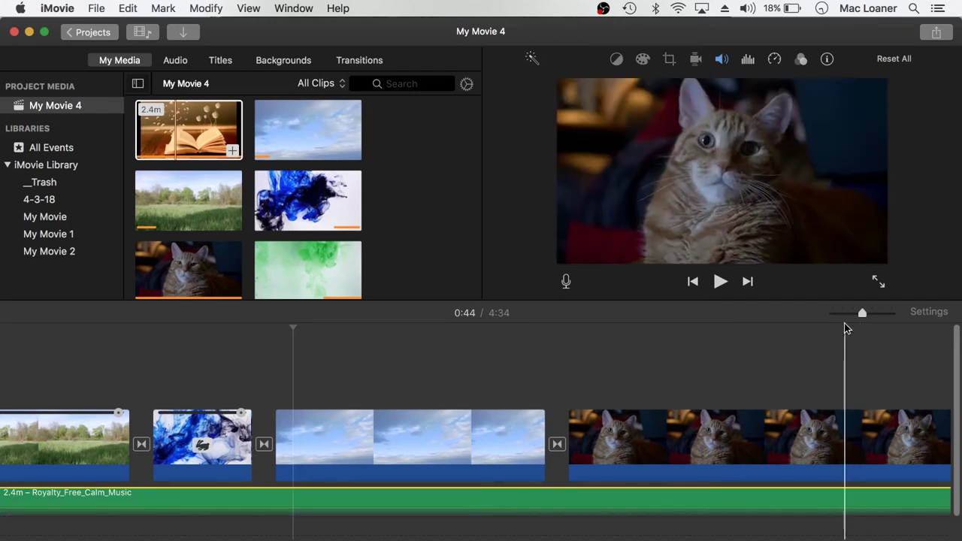
Step: Add a Scrolling Credits title after the open-book clip at the end of the timeline and play it back
left_click(843, 314)
left_click_drag(843, 314, 812, 314)
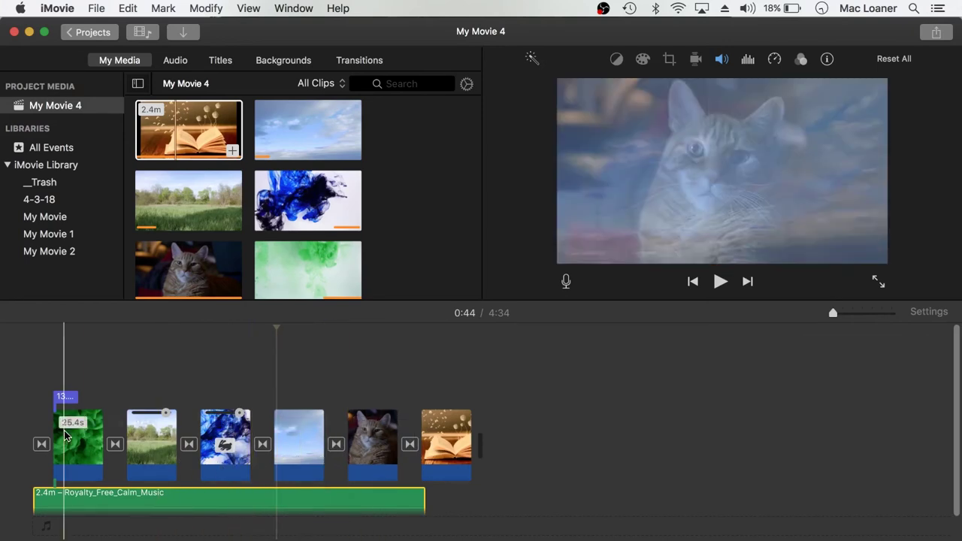
left_click(220, 60)
scroll(362, 205, "down", 5)
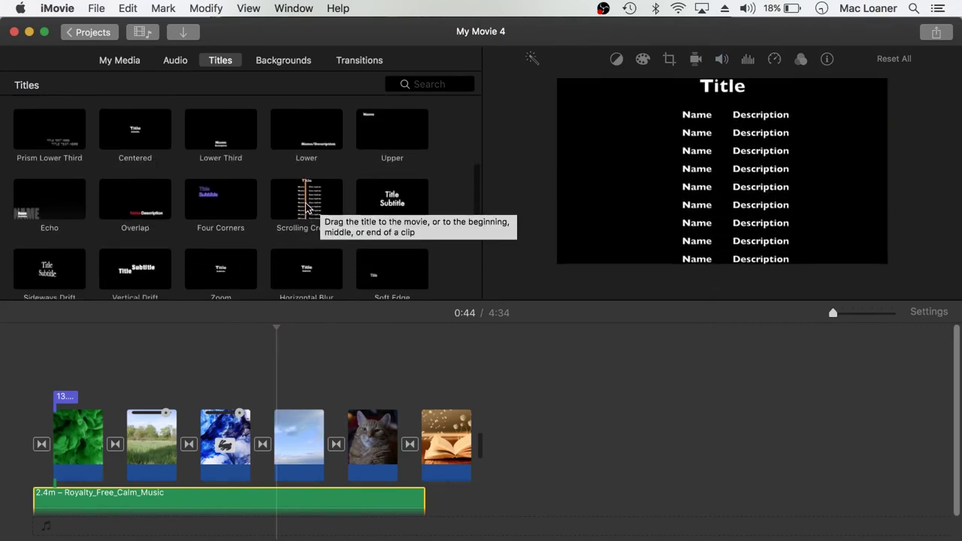
left_click(301, 200)
left_click_drag(299, 197, 509, 440)
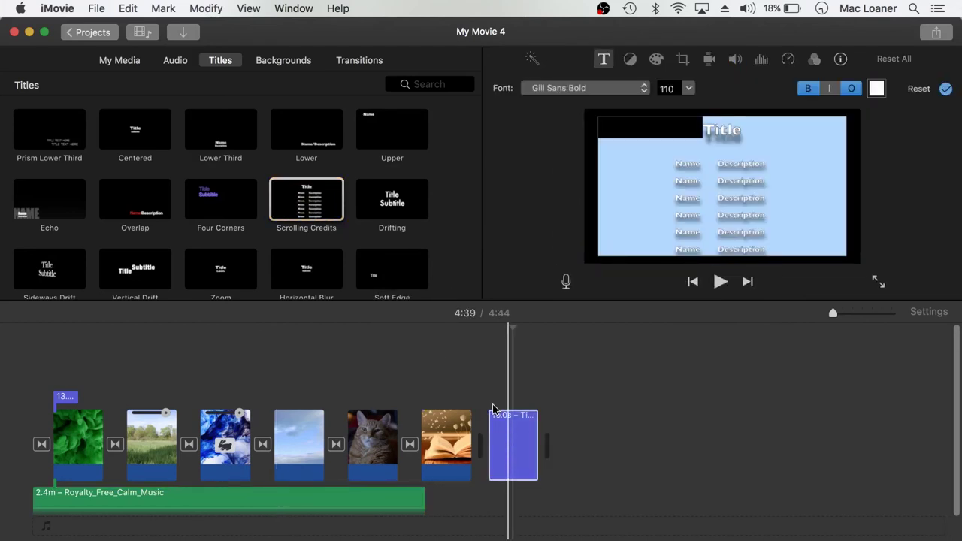
key("space")
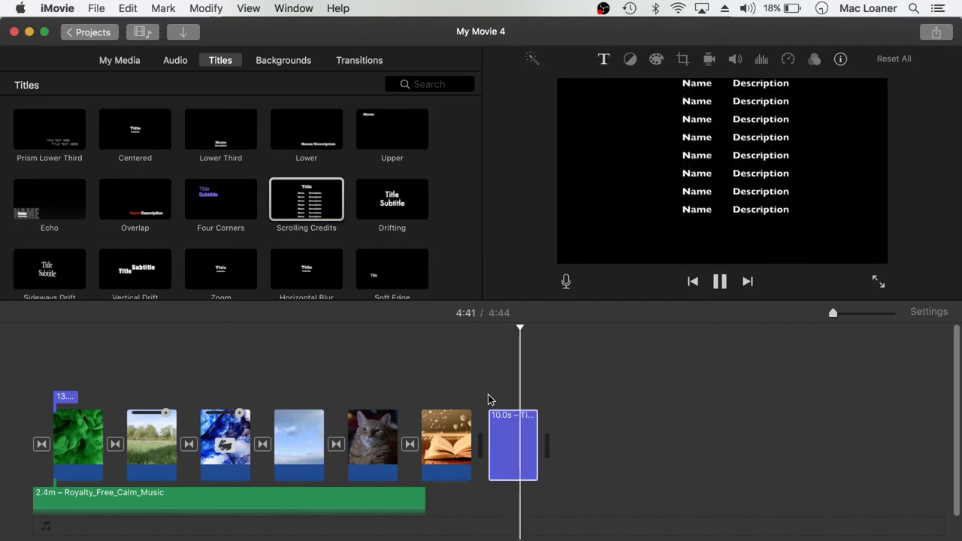
key("space")
Step: Delete the scrolling credits and the open-book clip from the end of the timeline
left_click(510, 428)
key("Delete")
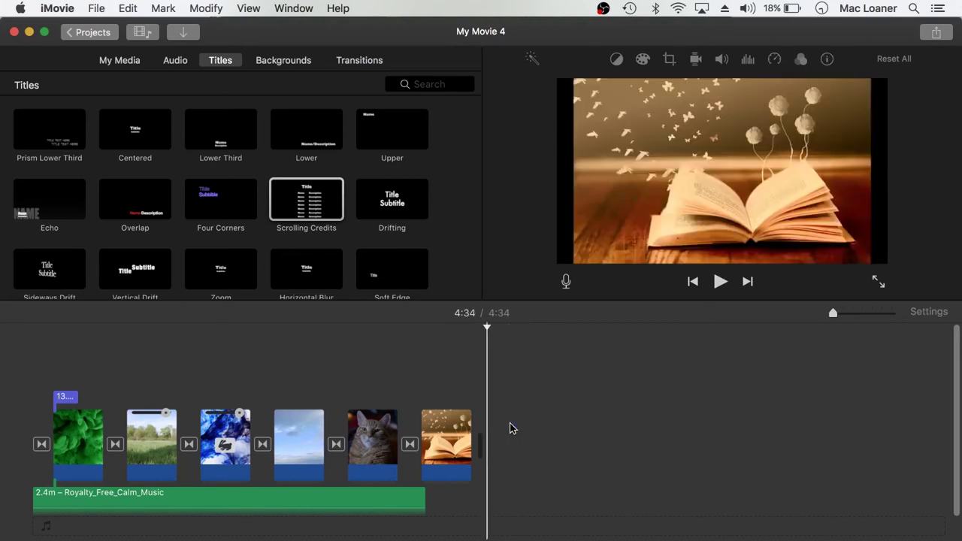
left_click(458, 425)
key("Delete")
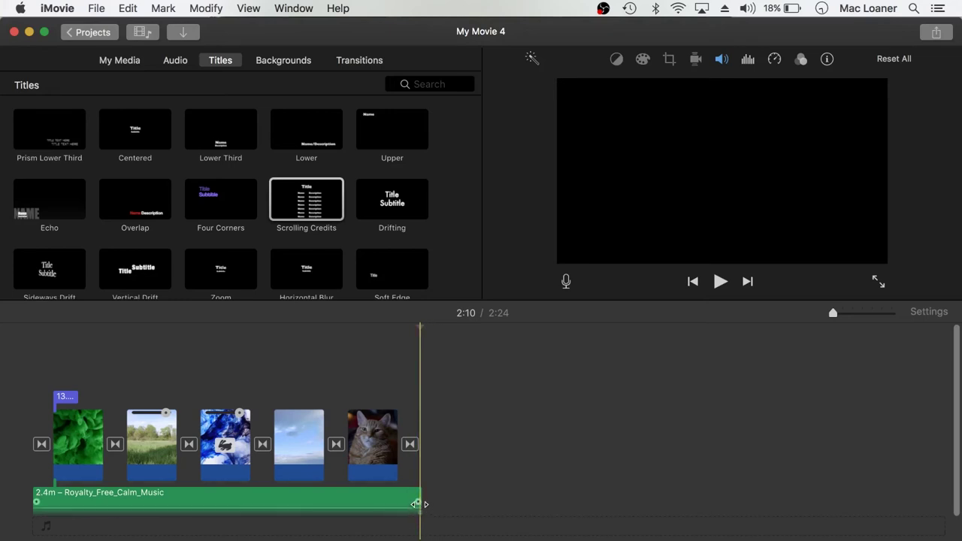
Step: Add a fade-out to the end of the Royalty_Free_Calm_Music track
left_click_drag(415, 503, 404, 501)
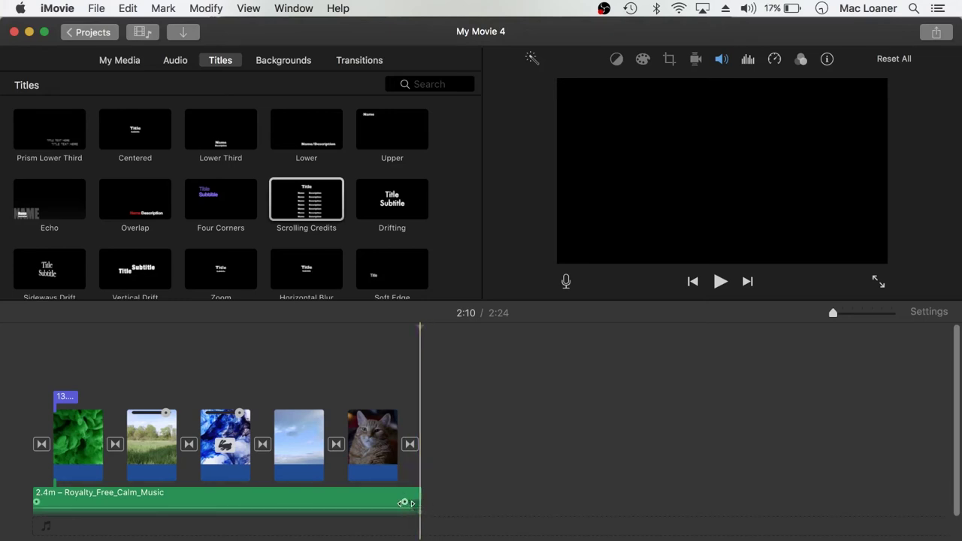
Step: Add a short fade-in to the start of the Royalty_Free_Calm_Music track
left_click_drag(37, 502, 50, 501)
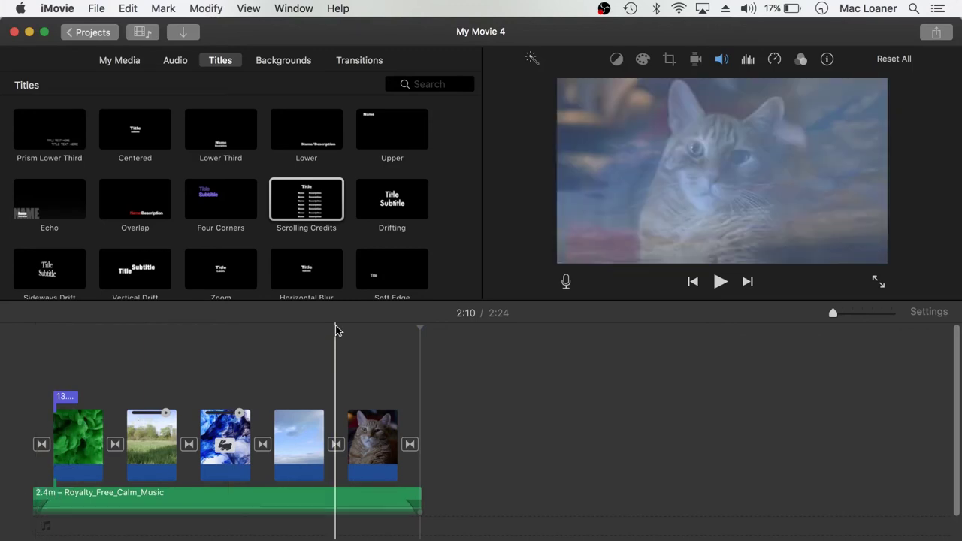
double_click(410, 445)
left_click(494, 415)
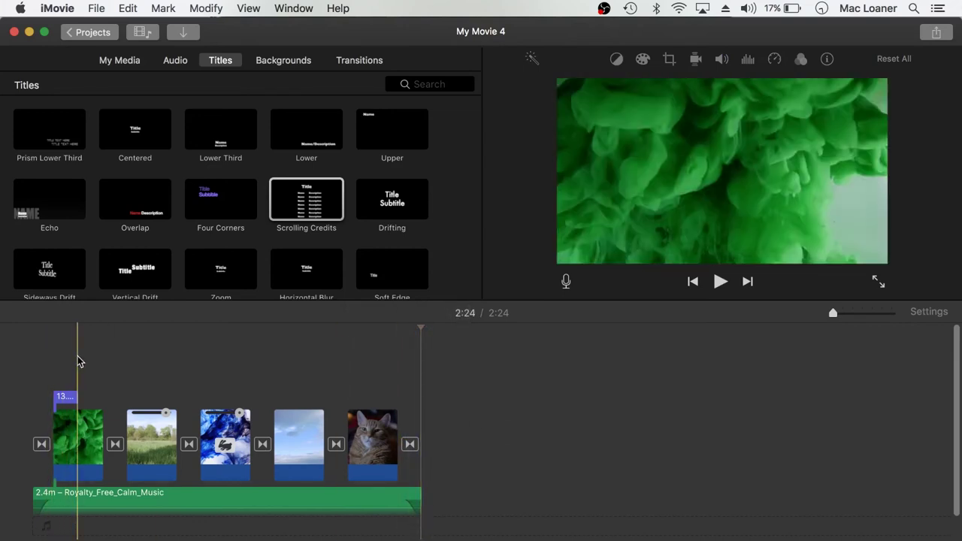
Step: Share the movie as a file and title it with the creator's last and first name followed by iMovie_Tutorial_Summer_2018
left_click(115, 66)
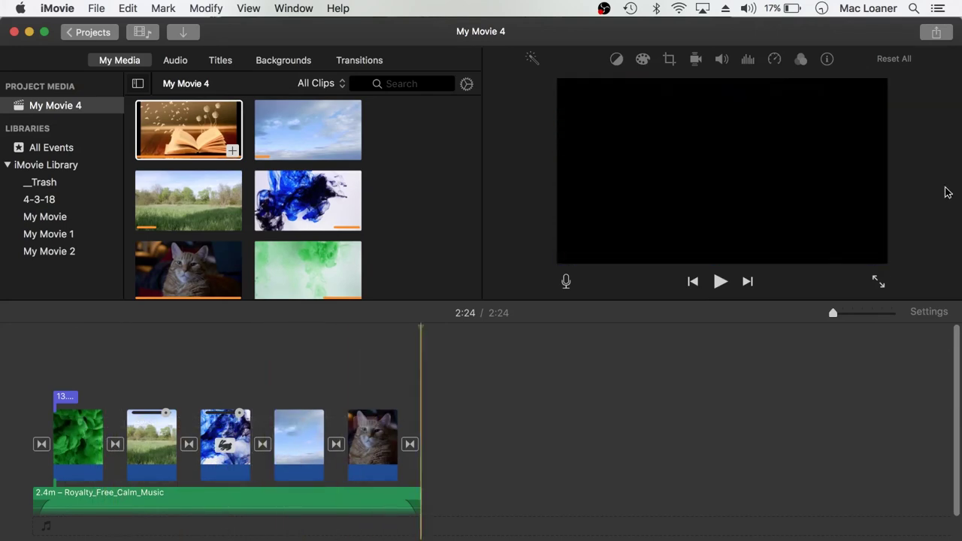
left_click(937, 33)
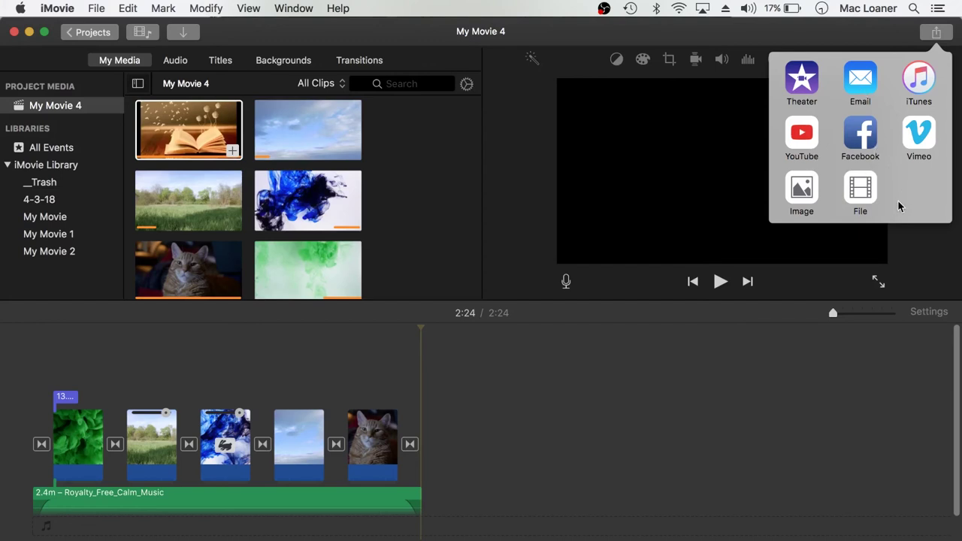
left_click(861, 182)
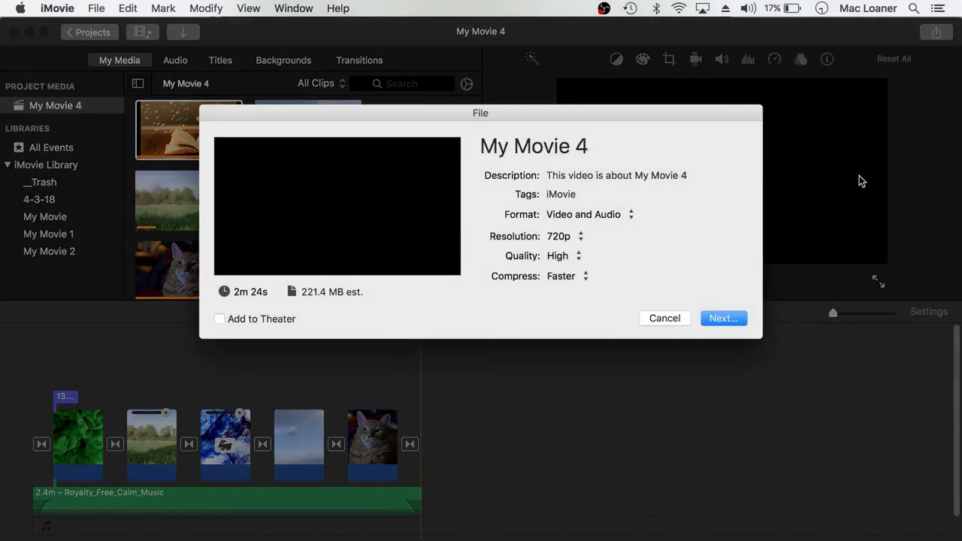
left_click(583, 147)
key("BackSpace")
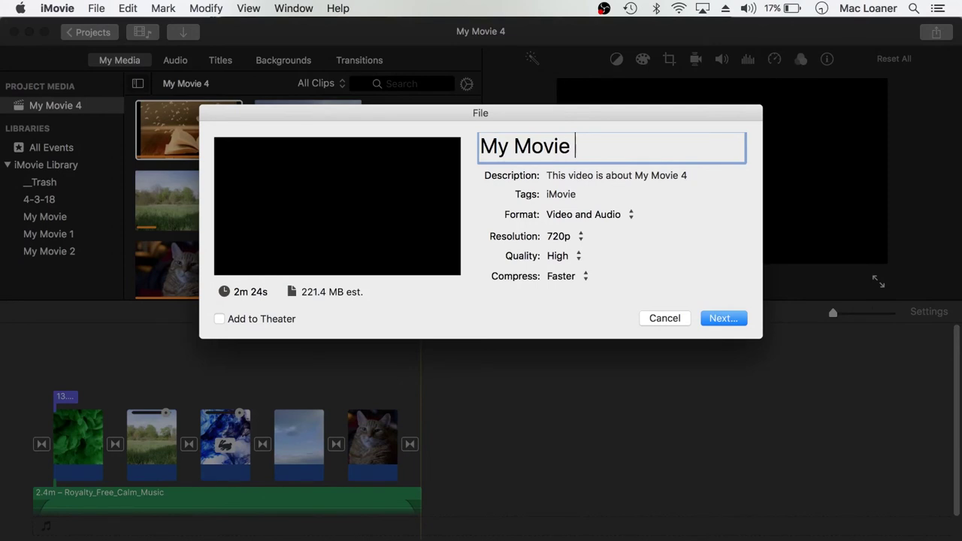
key("super+a")
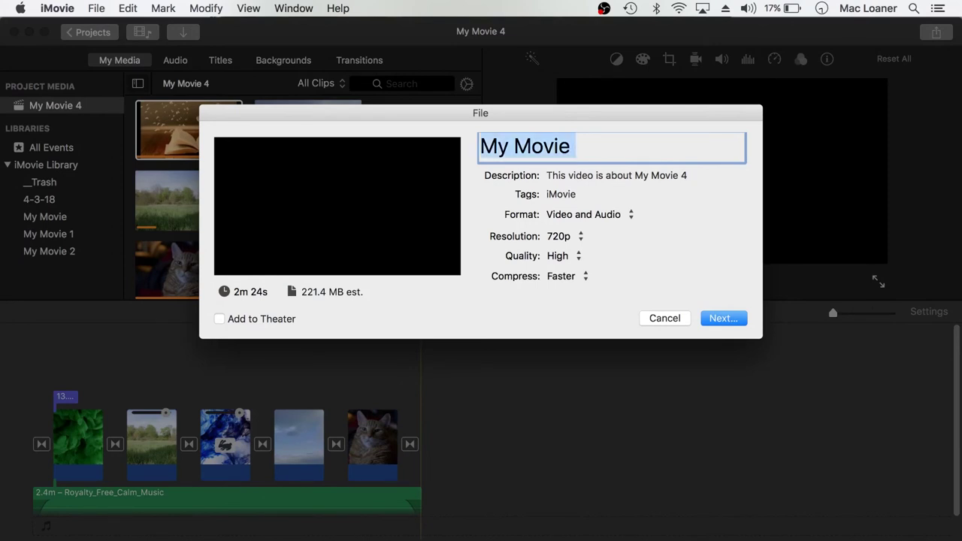
key("BackSpace")
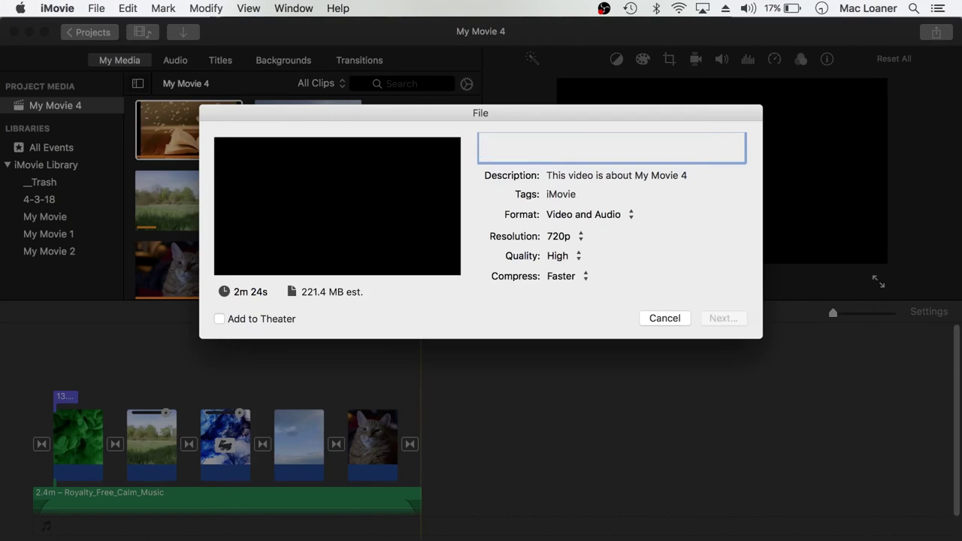
type("Baker_Johnathan_")
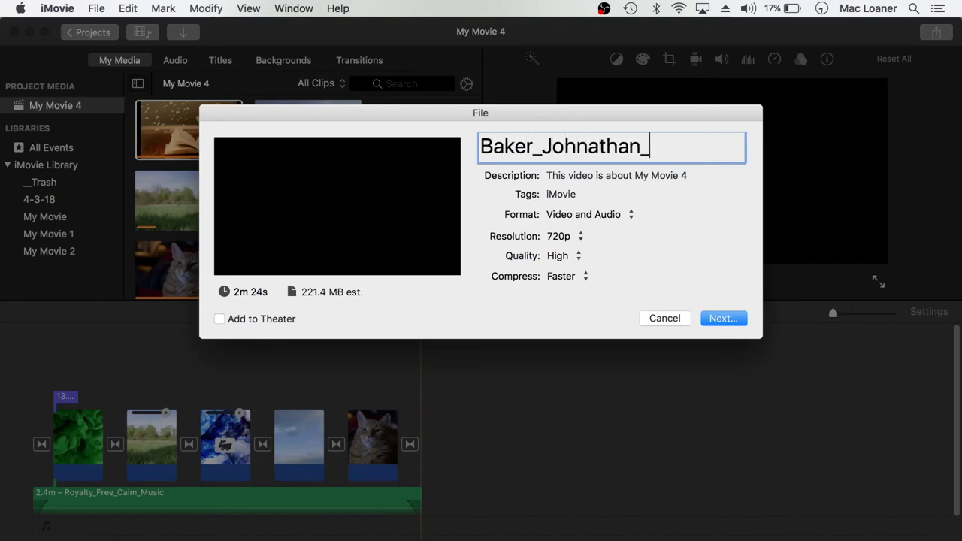
type("iMovie_Tutorial_Summer_2")
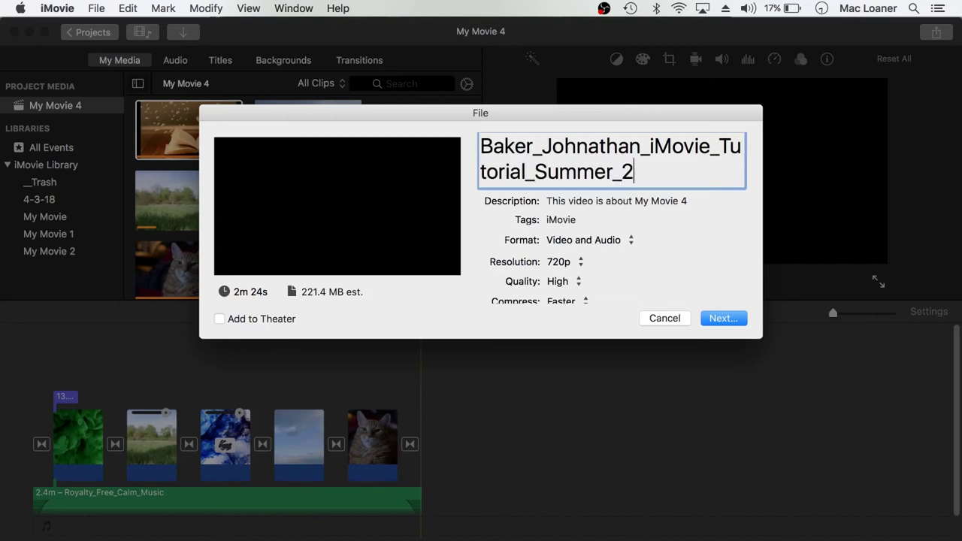
type("018")
Step: Replace the export's description with iMovie_Tutorial
left_click(614, 201)
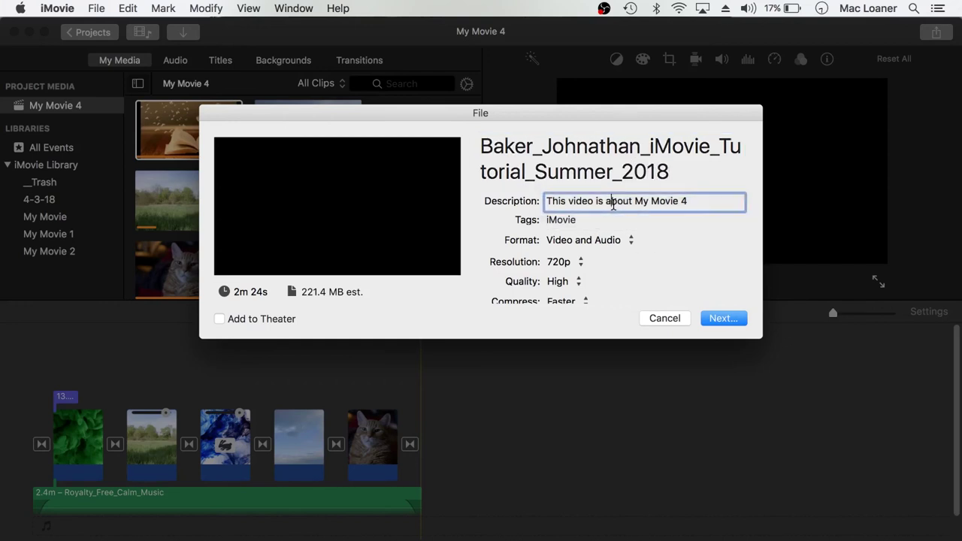
triple_click(700, 201)
type("iM")
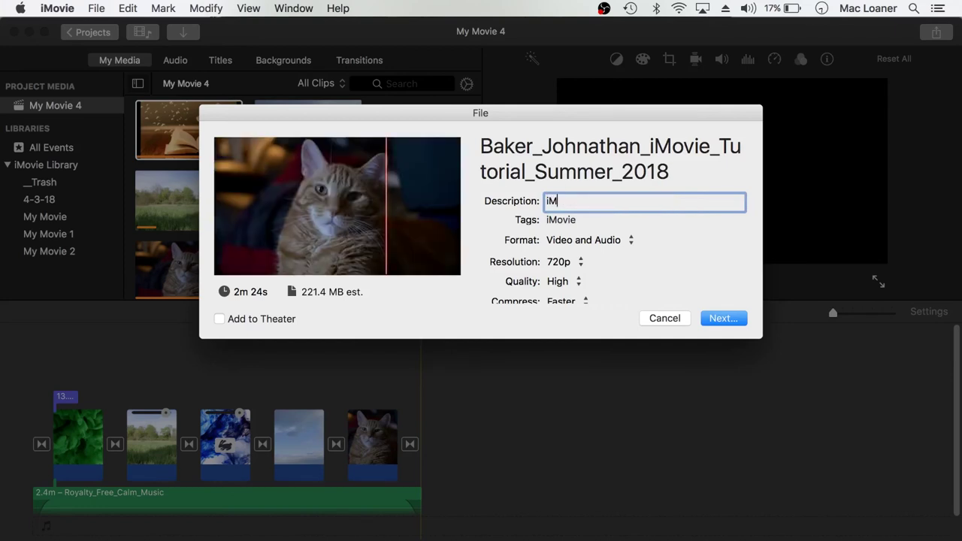
type("ovie_Tutorial")
left_click(565, 222)
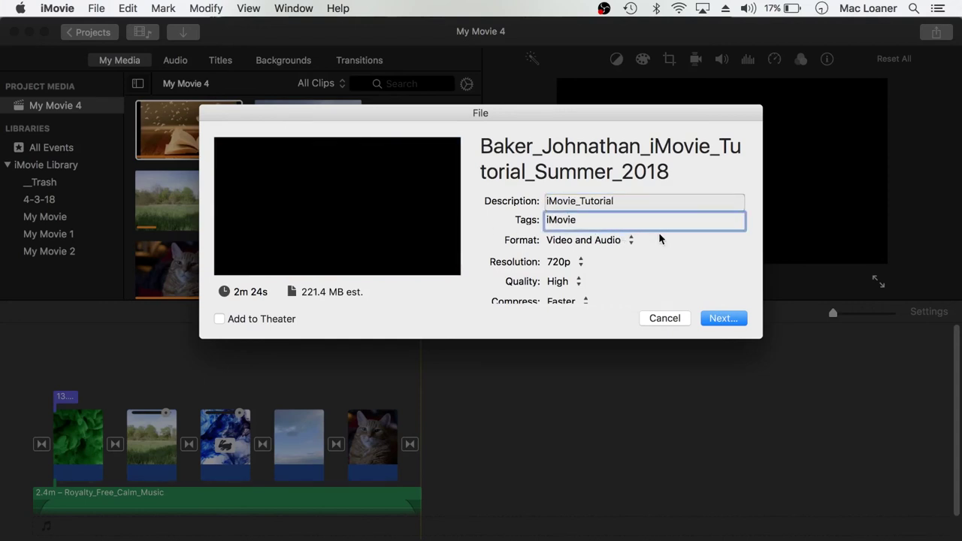
Step: Review the format, resolution and quality choices for the export, keeping Video and Audio, 720p and High
left_click(628, 242)
left_click(628, 242)
left_click(559, 243)
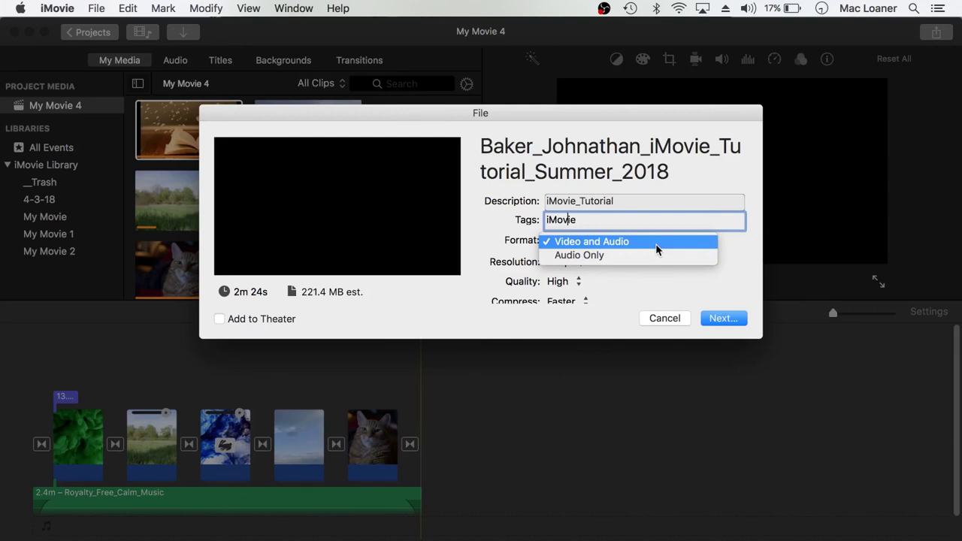
left_click(649, 275)
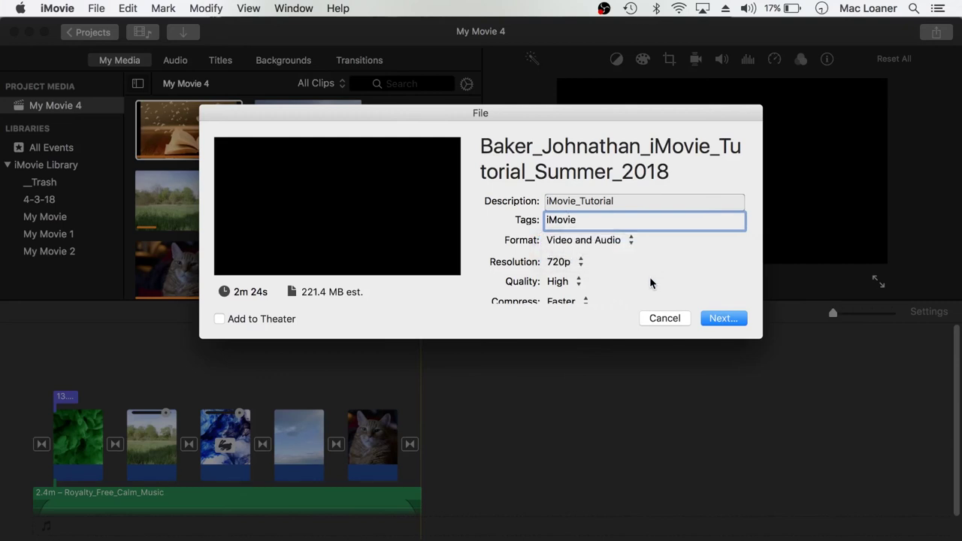
left_click(583, 262)
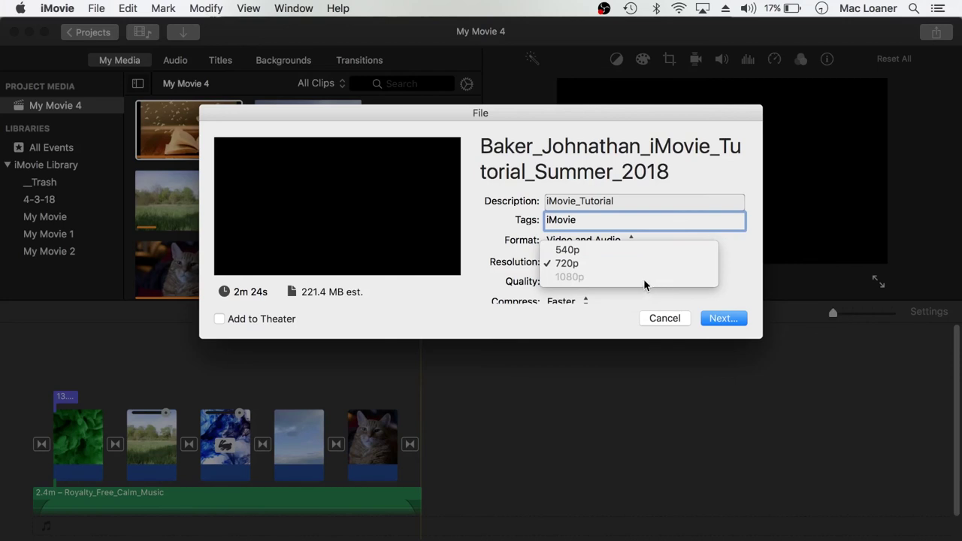
left_click(740, 282)
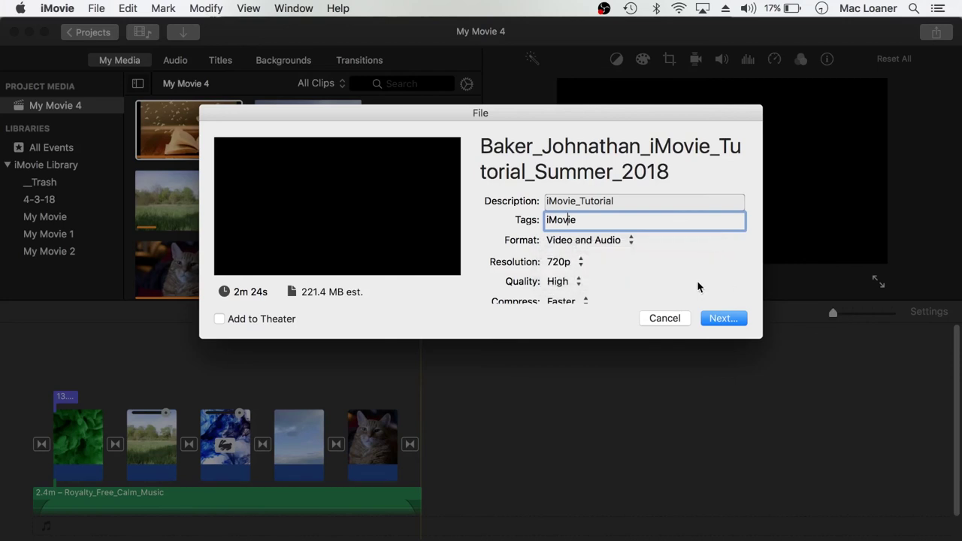
left_click(580, 285)
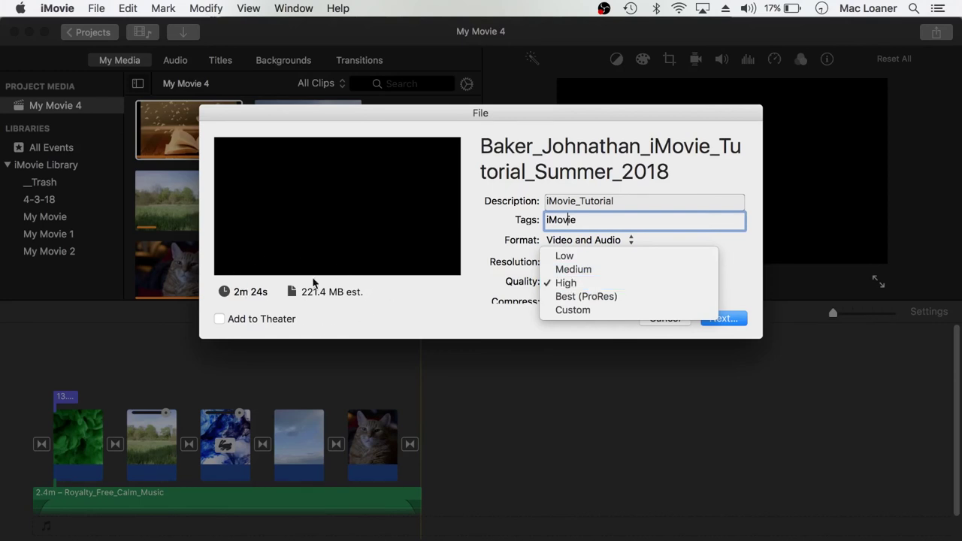
left_click(565, 283)
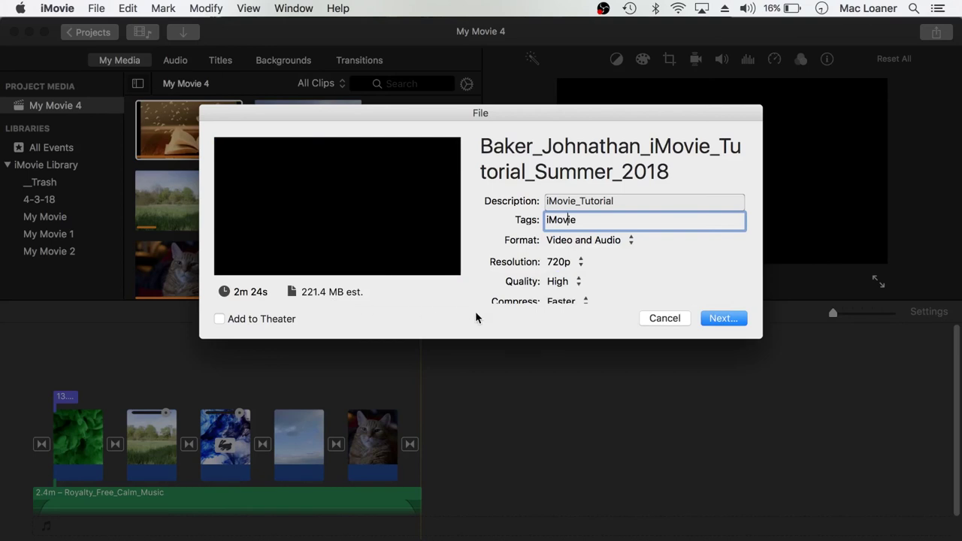
Step: Try the Best (ProRes) export quality and switch back to High
left_click(568, 283)
left_click(571, 296)
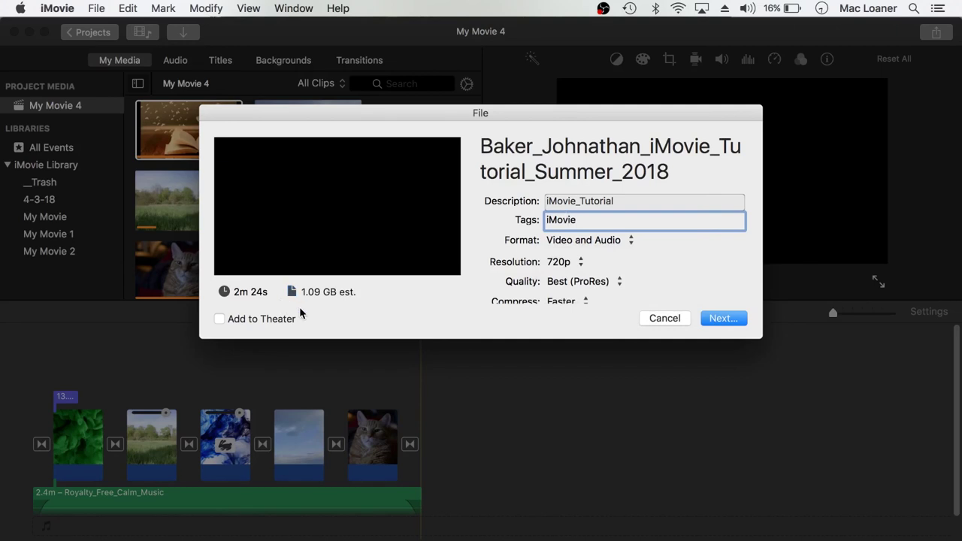
left_click(583, 284)
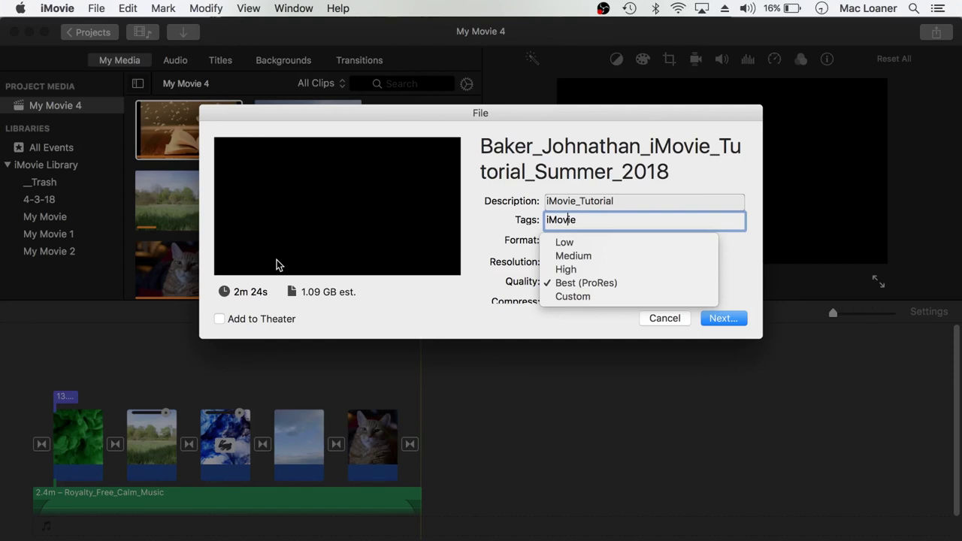
left_click(598, 269)
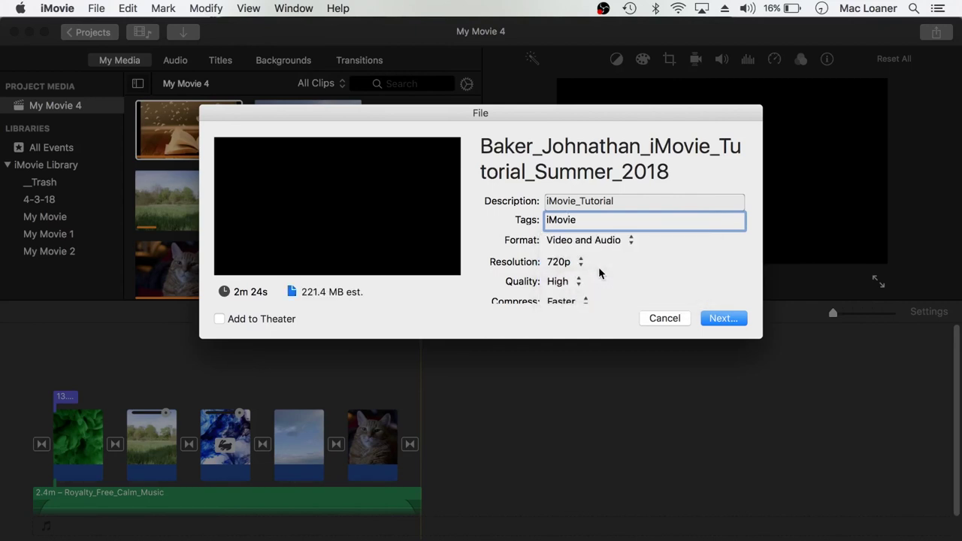
Step: Try the Custom export quality, check the compression choices and return the quality to High
scroll(598, 271, "down", 3)
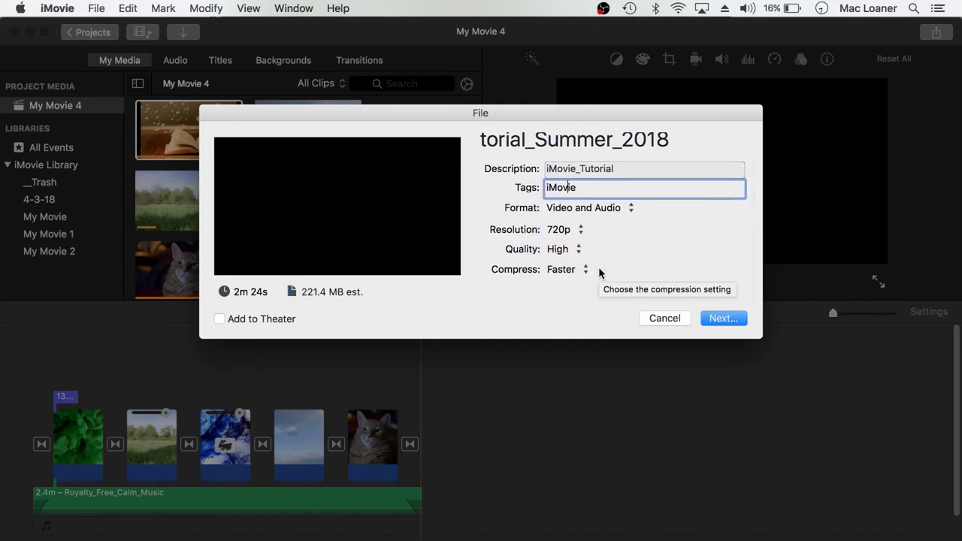
left_click(578, 249)
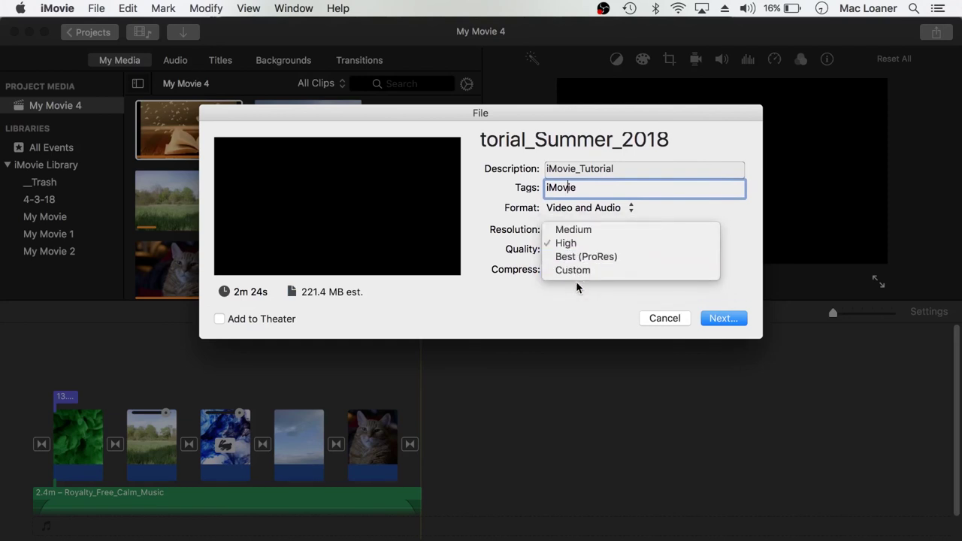
left_click(576, 281)
scroll(576, 286, "down", 2)
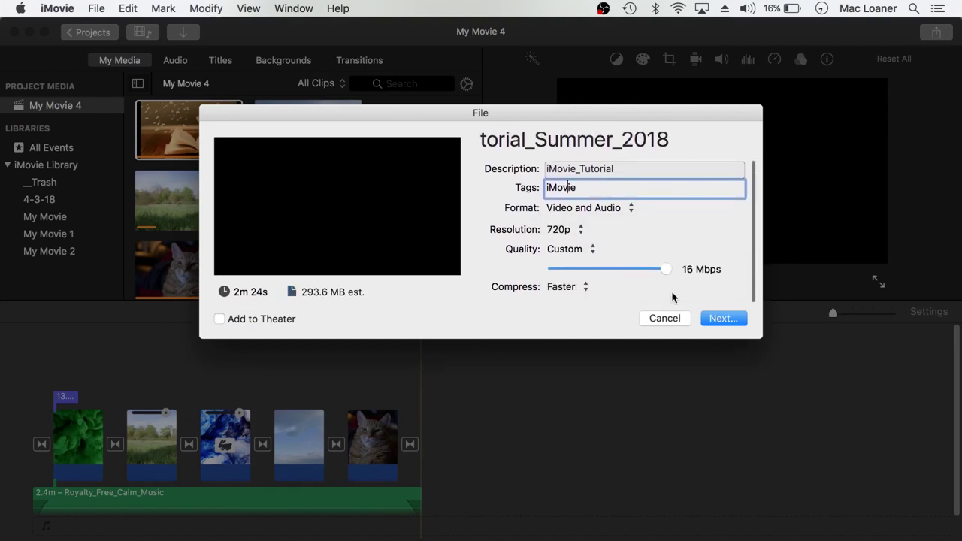
left_click(563, 289)
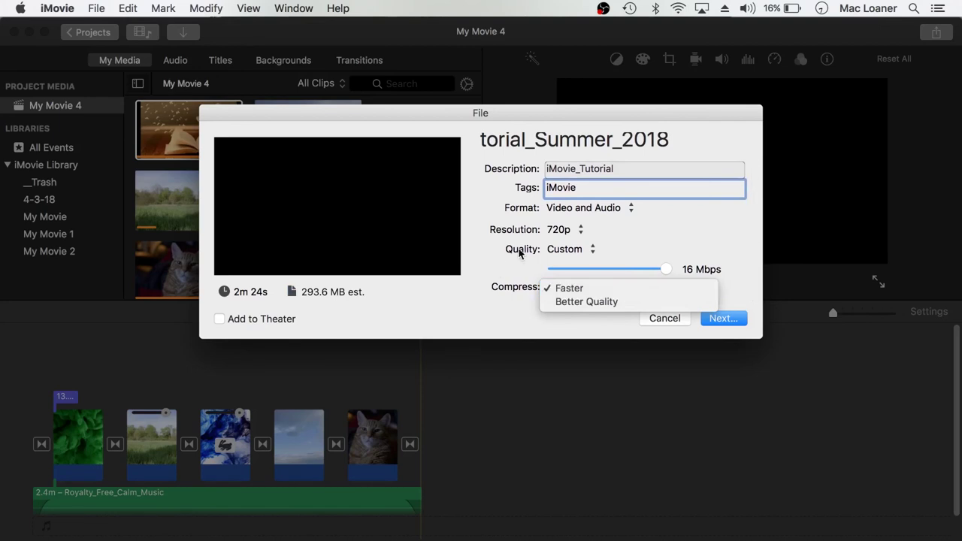
left_click(565, 252)
left_click(566, 252)
left_click(569, 224)
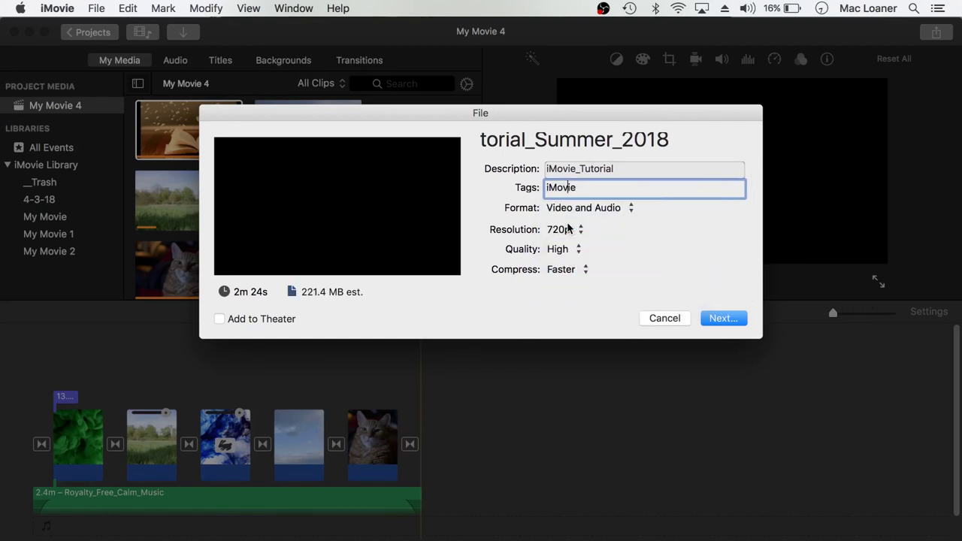
Step: Set the export's compression to Better Quality
left_click(569, 275)
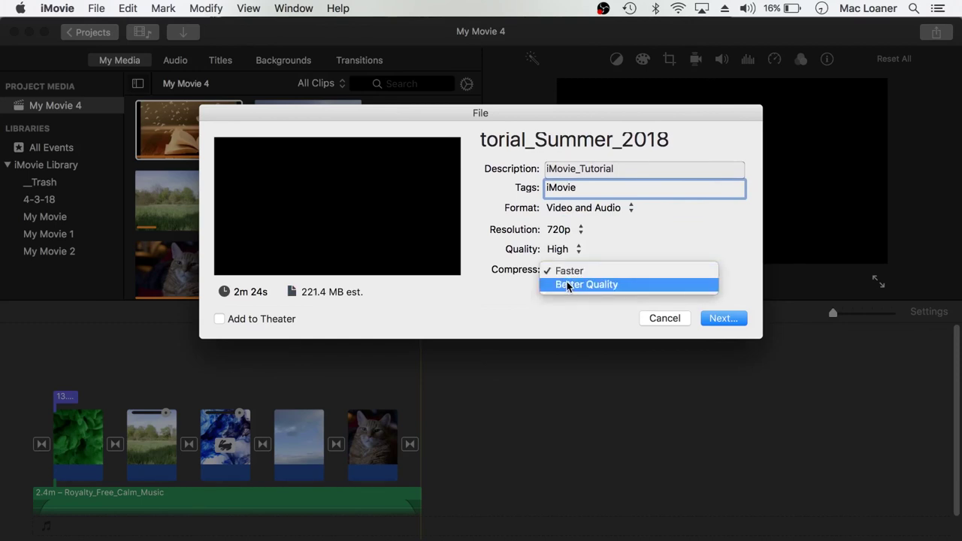
left_click(642, 291)
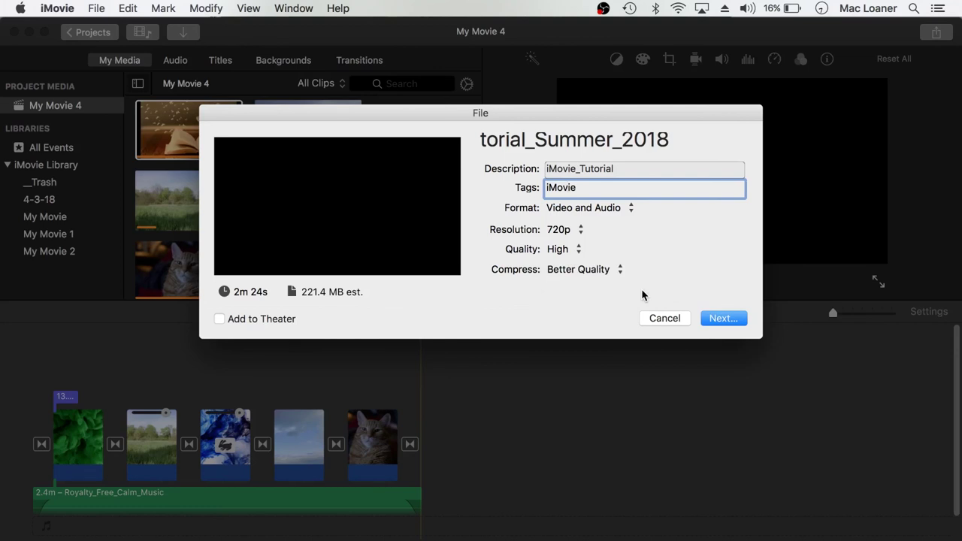
left_click(618, 270)
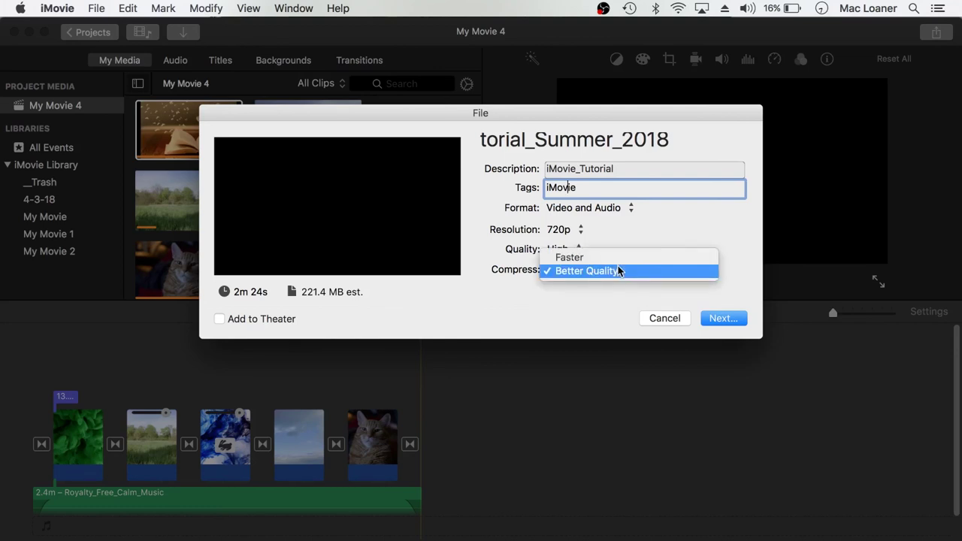
left_click(662, 272)
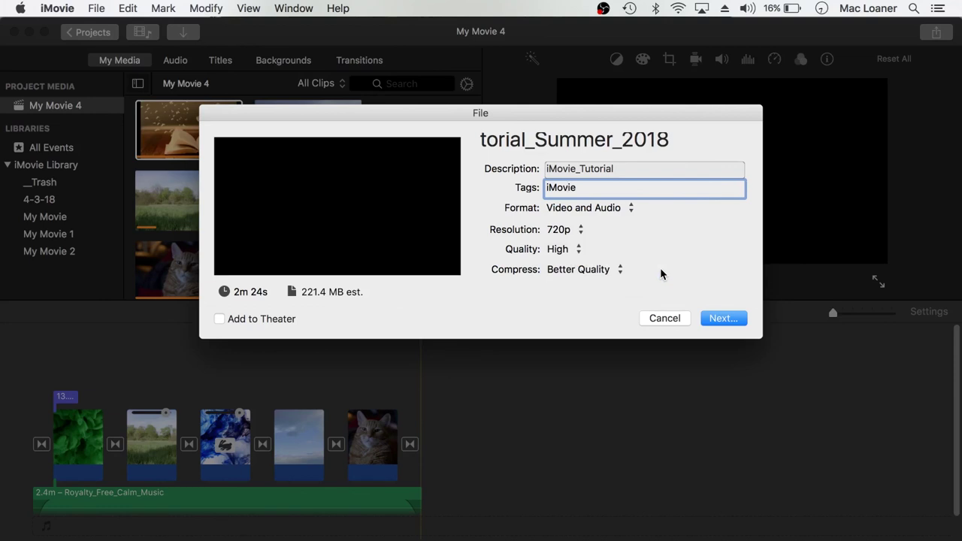
Step: Save the exported movie in the Deliverable folder inside the iMovie_Web_Demo project folder on the Desktop
left_click(736, 318)
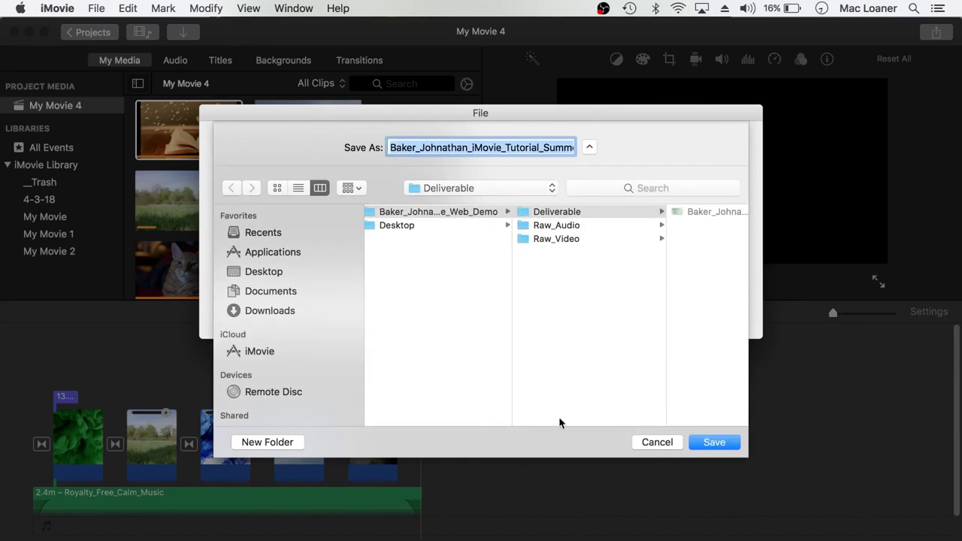
left_click(651, 442)
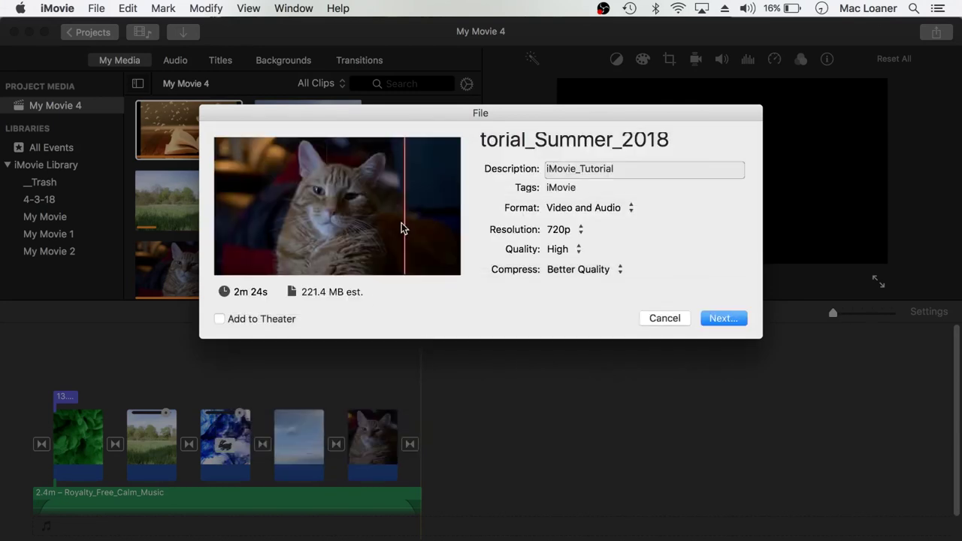
left_click(707, 312)
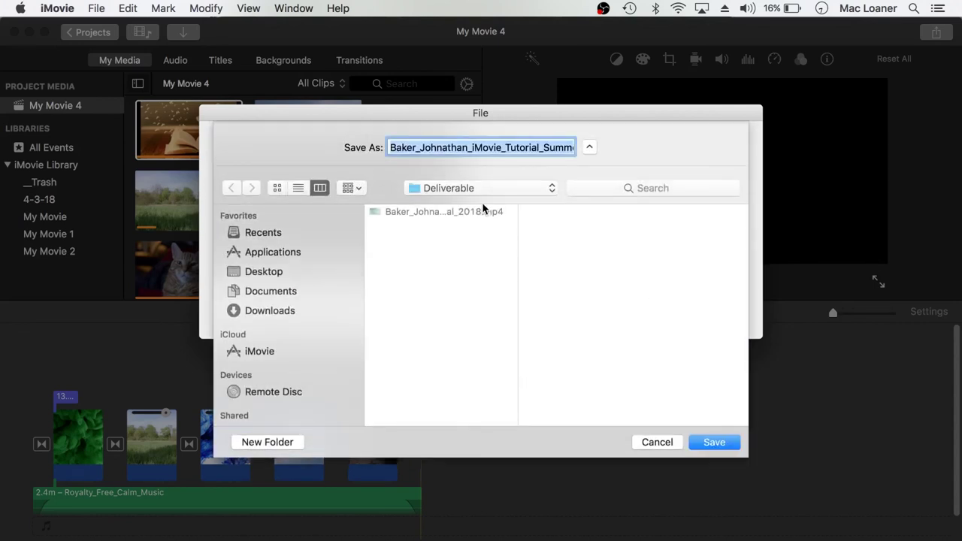
left_click(259, 272)
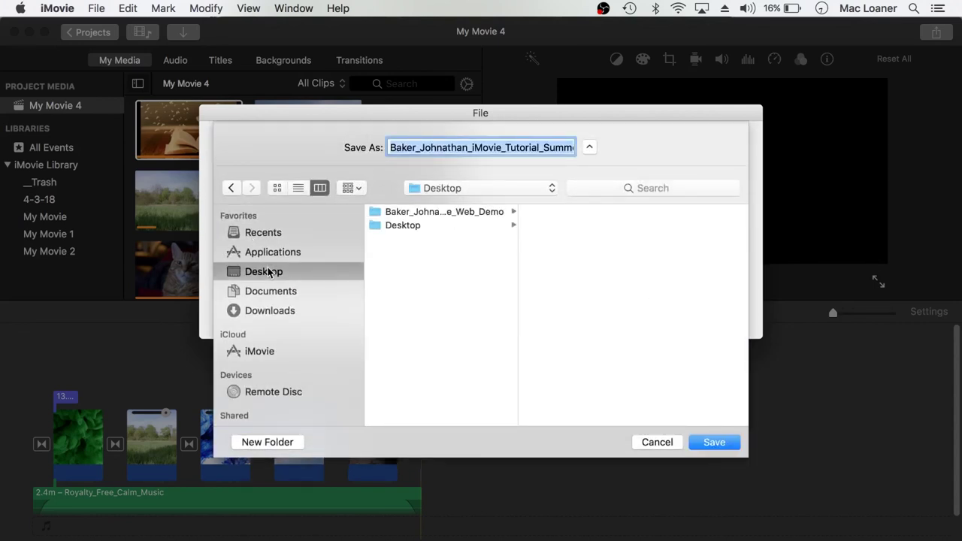
left_click(447, 211)
left_click(555, 213)
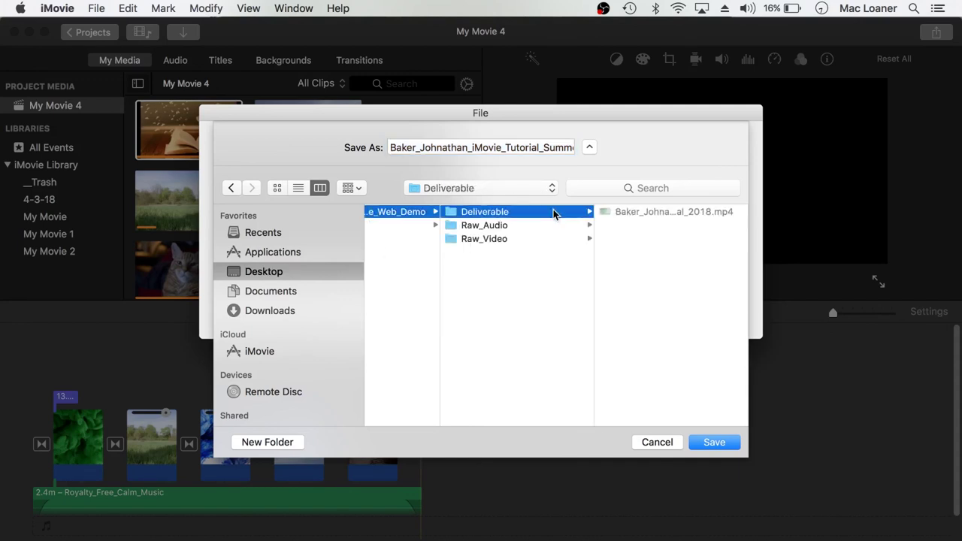
left_click(712, 443)
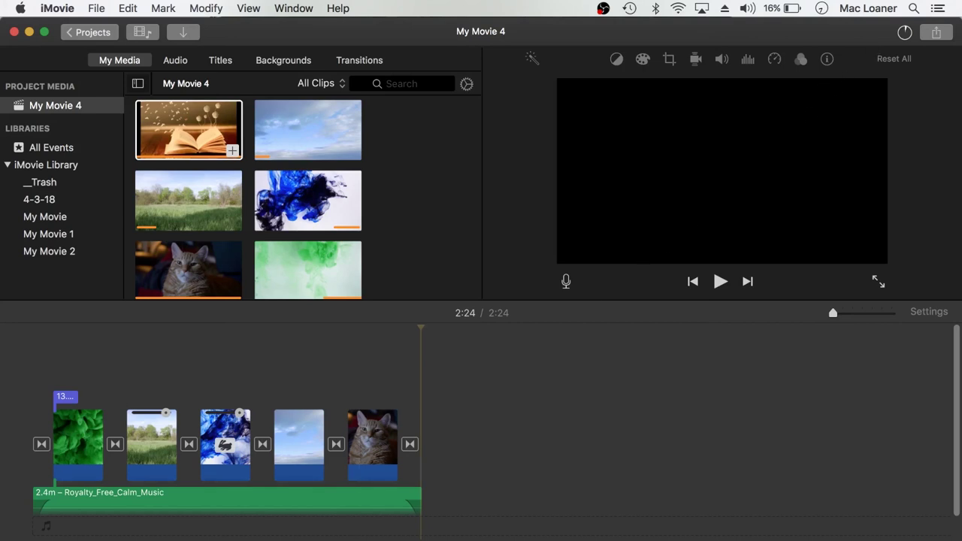
Step: Switch to Finder, inspect the files in the iMovie_Web_Demo project's Deliverable folder and minimize the Finder window
left_click(53, 538)
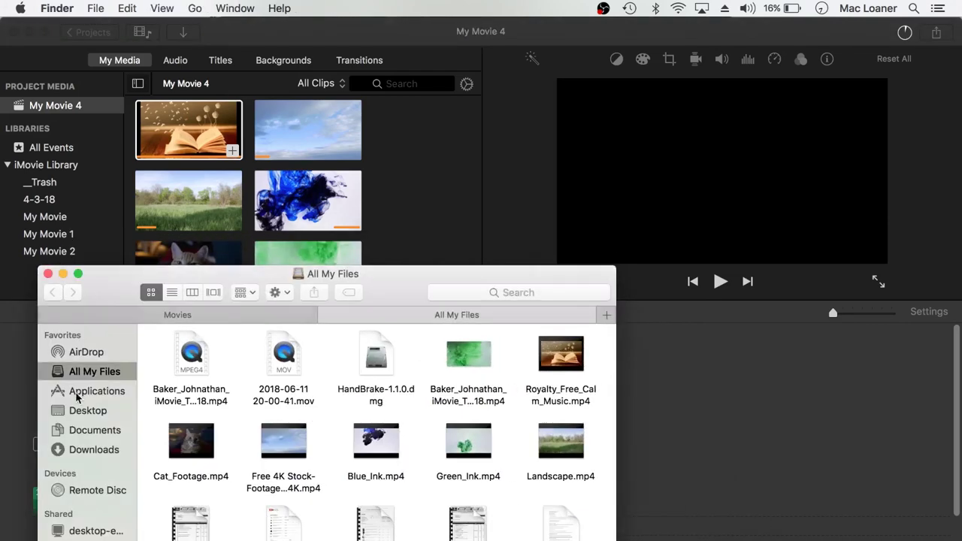
left_click(75, 412)
left_click(200, 355)
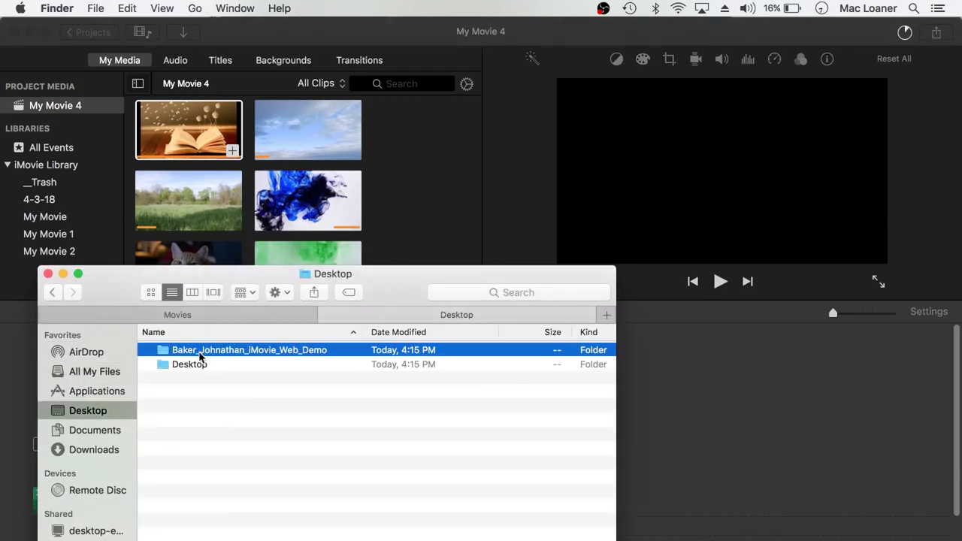
double_click(200, 355)
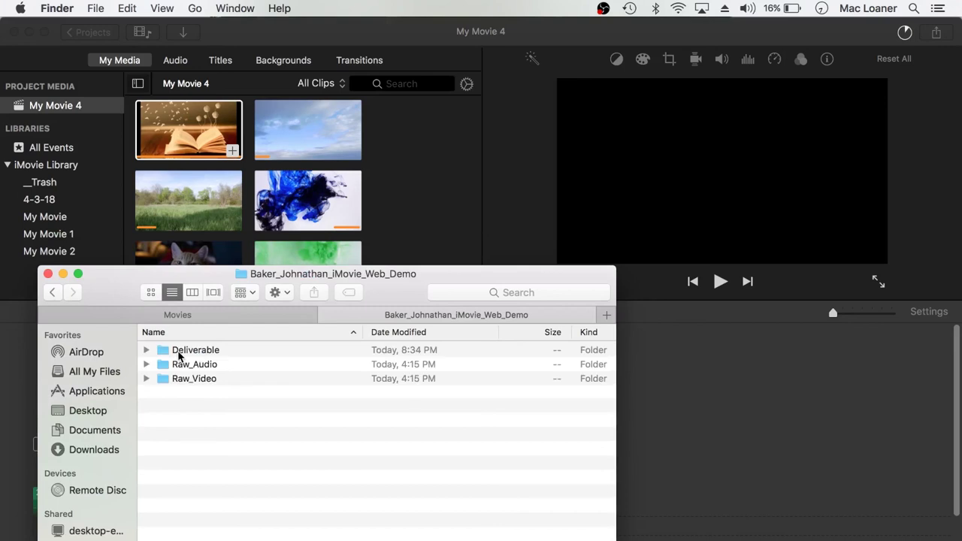
left_click(148, 352)
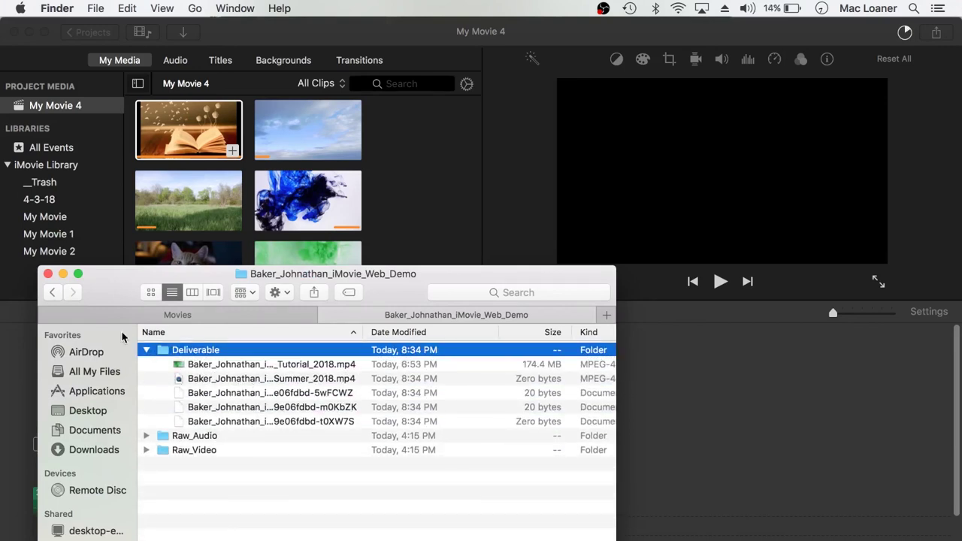
left_click(63, 273)
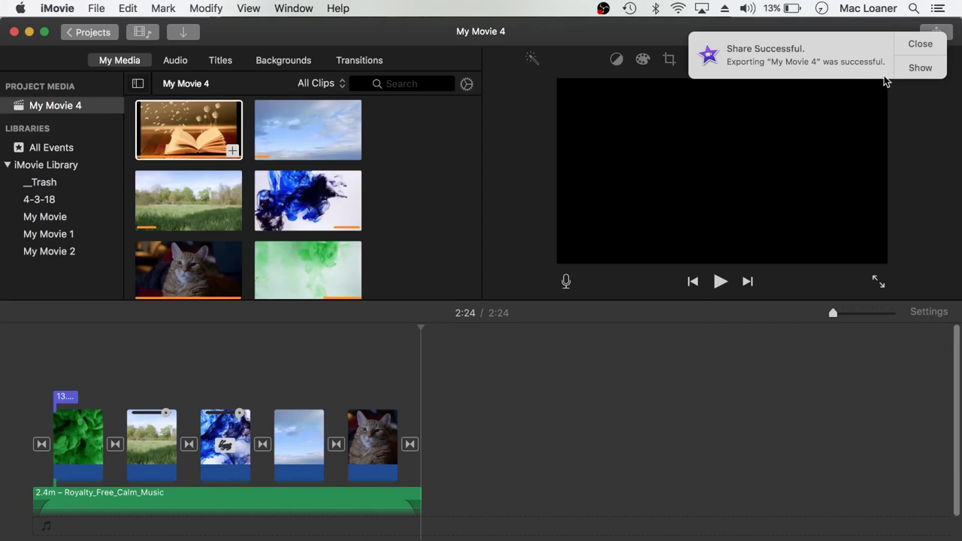
Step: Show the exported file in Finder, open the Summer_2018 movie in QuickTime Player and play its opening title from the start
left_click(921, 68)
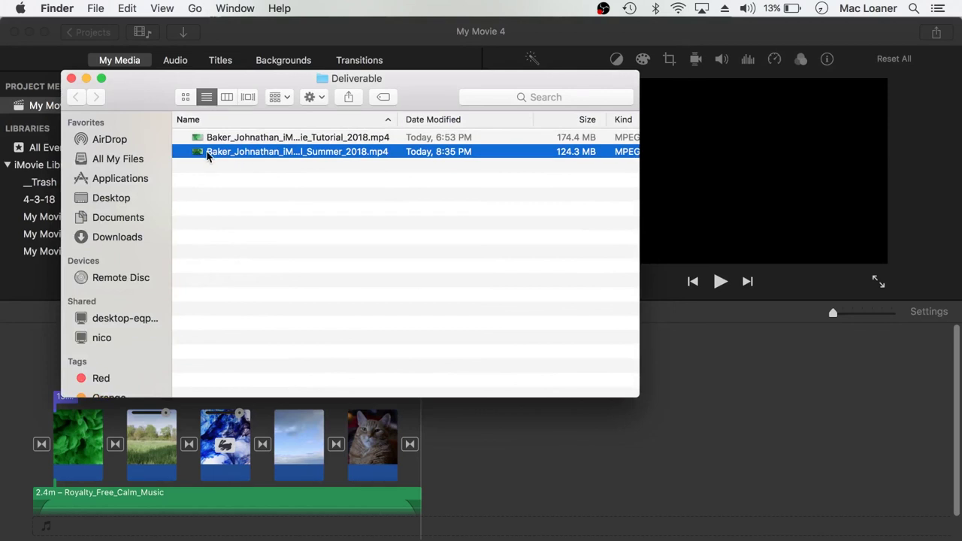
double_click(208, 151)
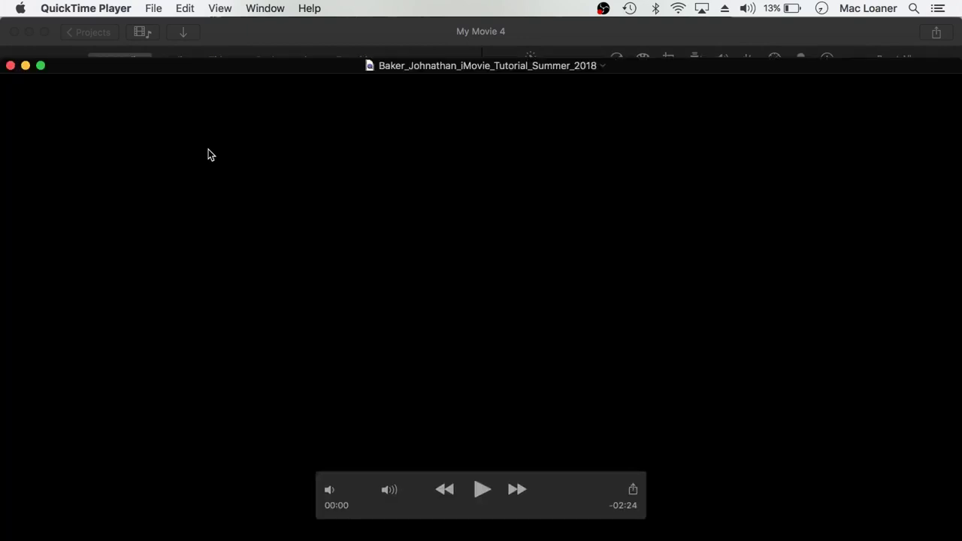
left_click(482, 490)
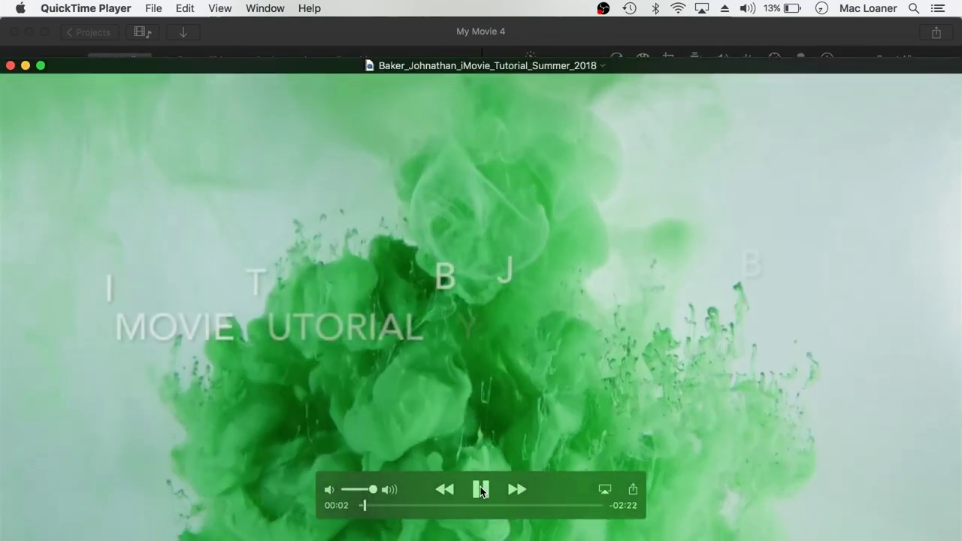
key("XF86AudioRaiseVolume")
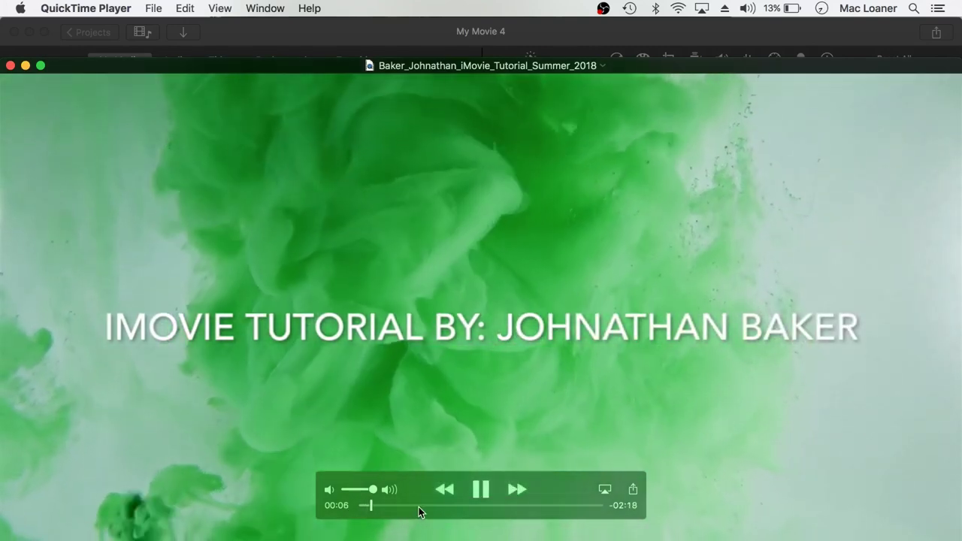
left_click_drag(372, 506, 326, 509)
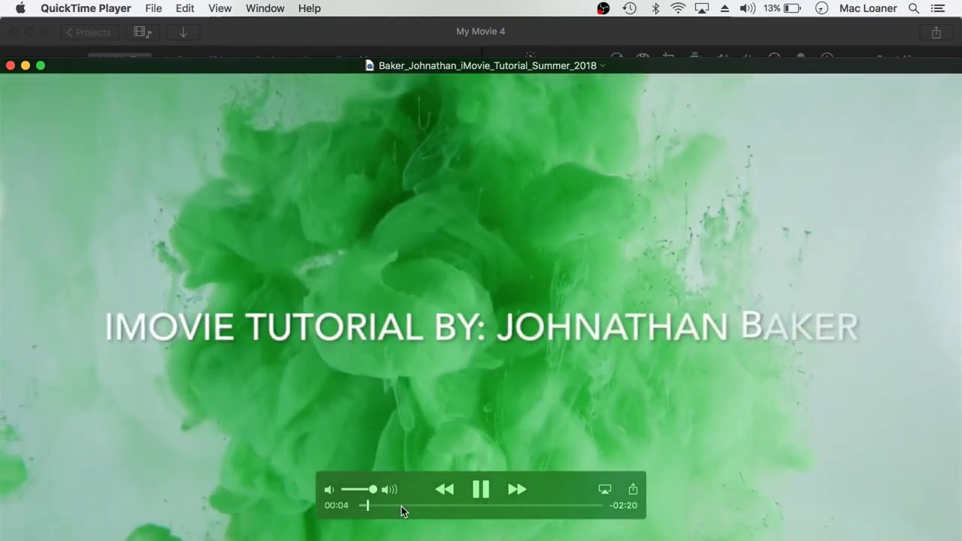
Step: Skip through the exported movie to check the landscape, blue ink and sky clips and the ending, and close the player
left_click(406, 506)
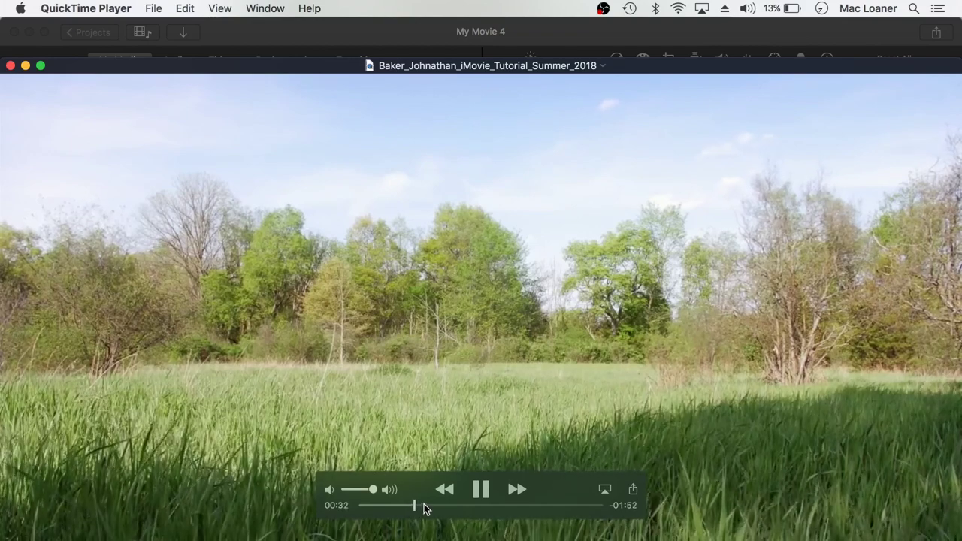
left_click(444, 506)
key("space")
key("space")
left_click(468, 506)
key("space")
left_click_drag(468, 506, 425, 506)
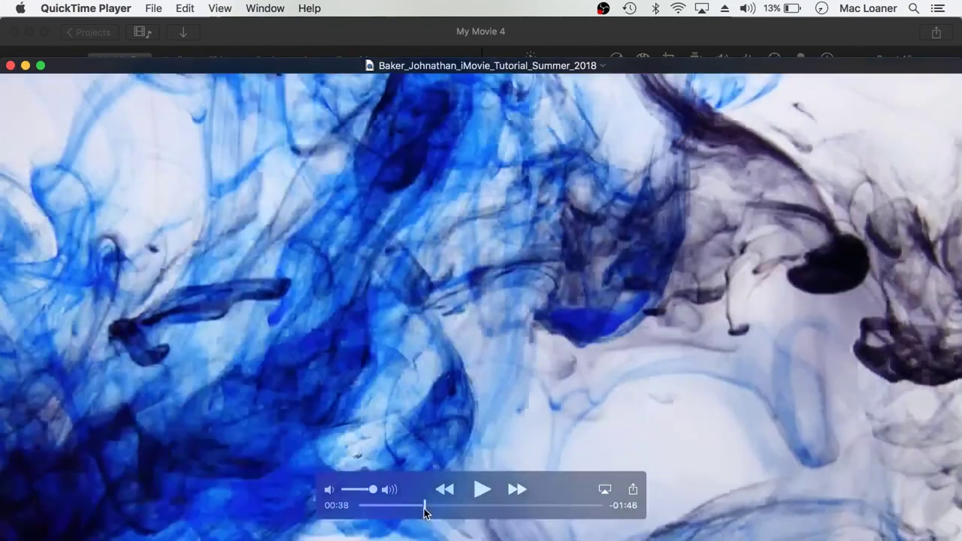
key("space")
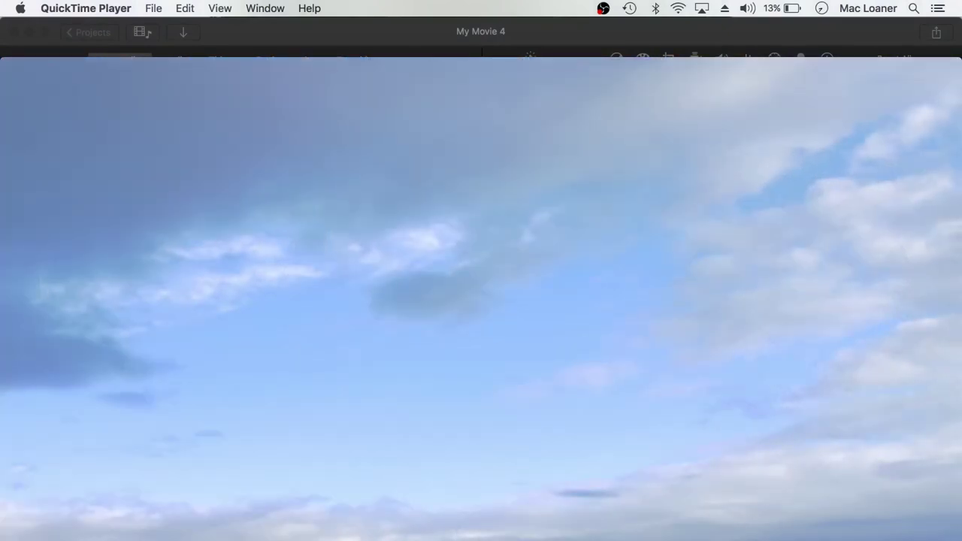
left_click(481, 493)
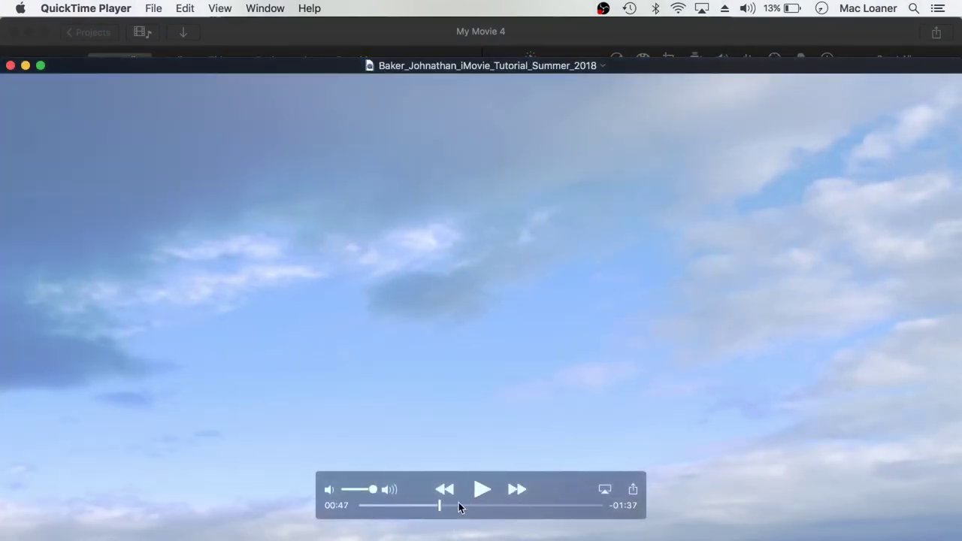
left_click_drag(447, 506, 579, 506)
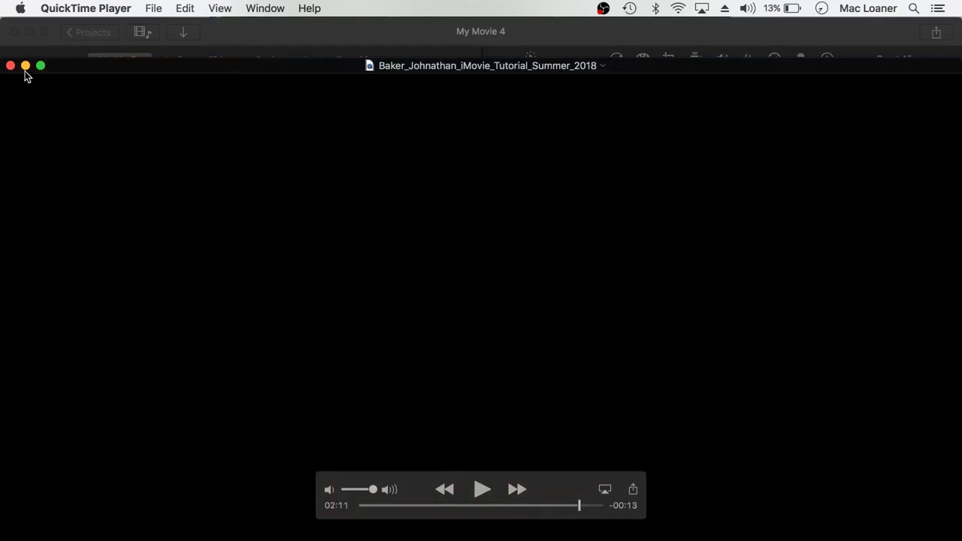
left_click(10, 66)
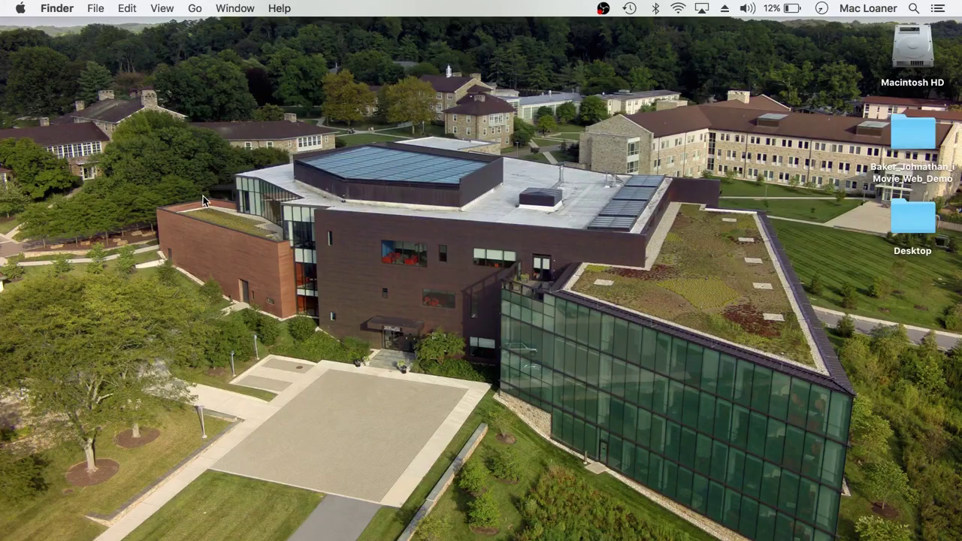